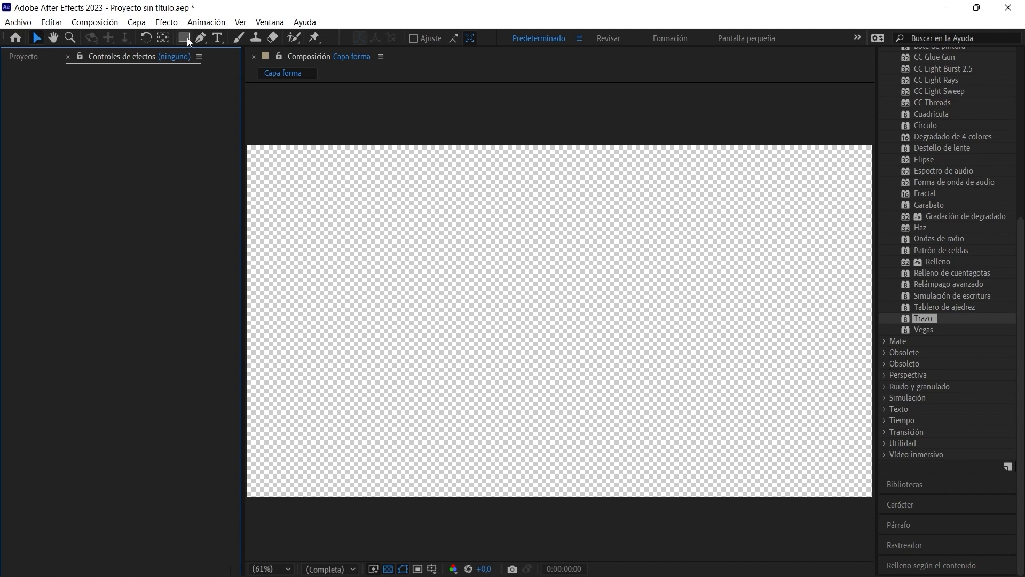
- Draw a red rectangle left of centre in the Capa forma composition and give it a 30 px blue stroke
{"action": "left_click", "coordinate": [185, 38]}
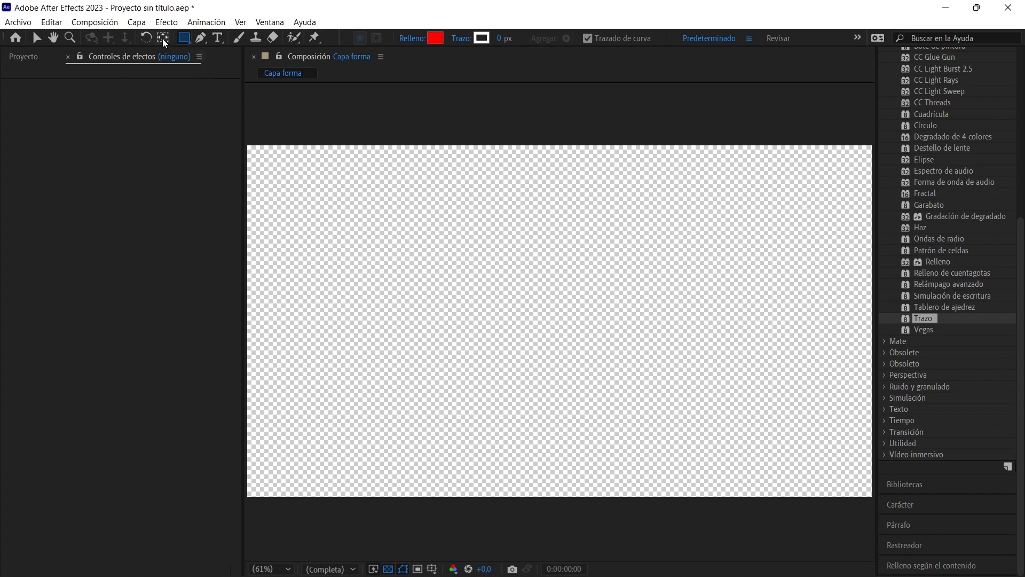
{"action": "left_click", "coordinate": [182, 40]}
{"action": "mouse_move", "coordinate": [328, 220]}
{"action": "left_mouse_down"}
{"action": "mouse_move", "coordinate": [339, 255]}
{"action": "mouse_move", "coordinate": [446, 342]}
{"action": "mouse_move", "coordinate": [559, 387]}
{"action": "left_mouse_up"}
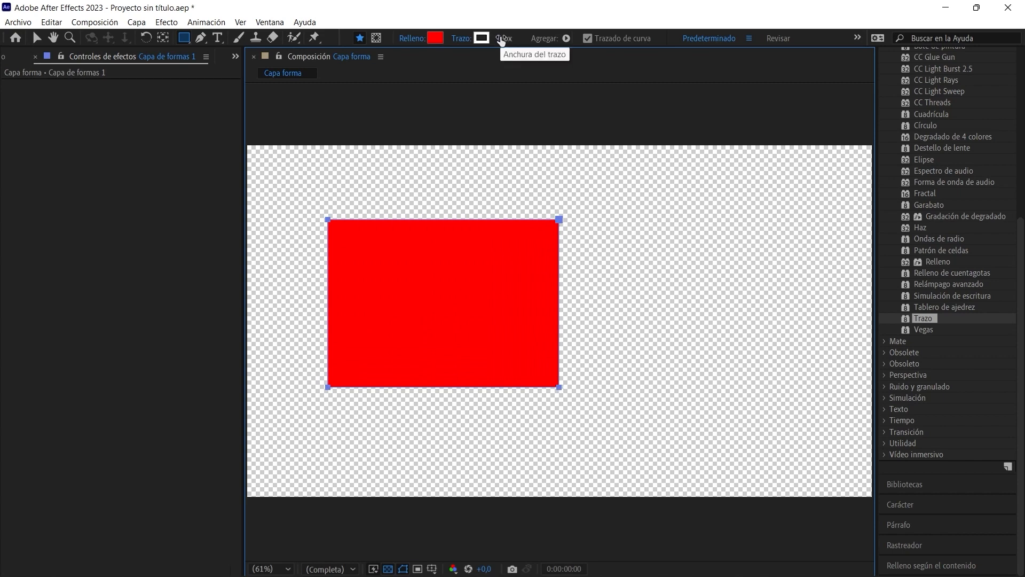
{"action": "left_click_drag", "start_coordinate": [496, 38], "coordinate": [513, 38]}
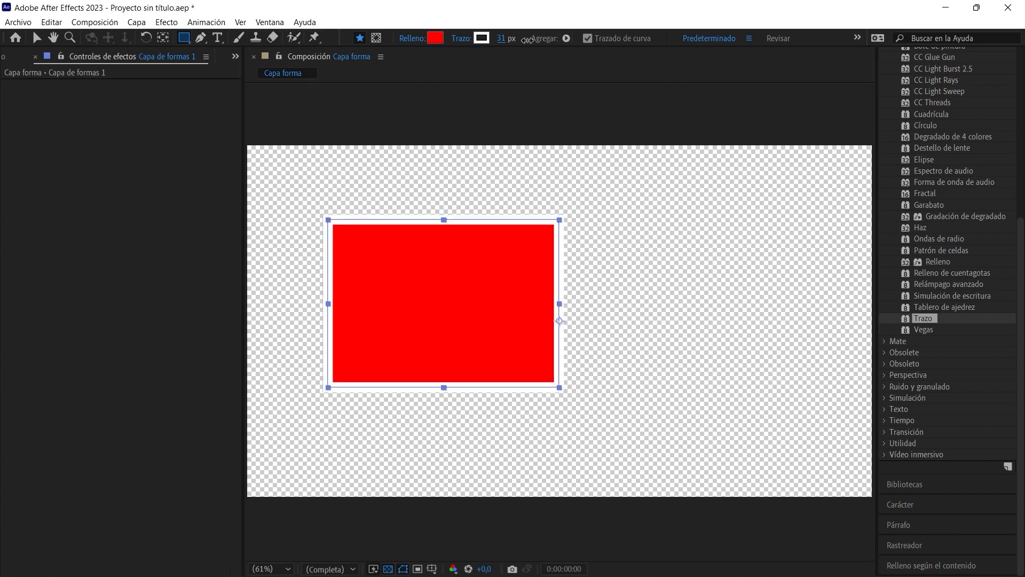
{"action": "left_click", "coordinate": [481, 38]}
{"action": "left_click", "coordinate": [539, 274]}
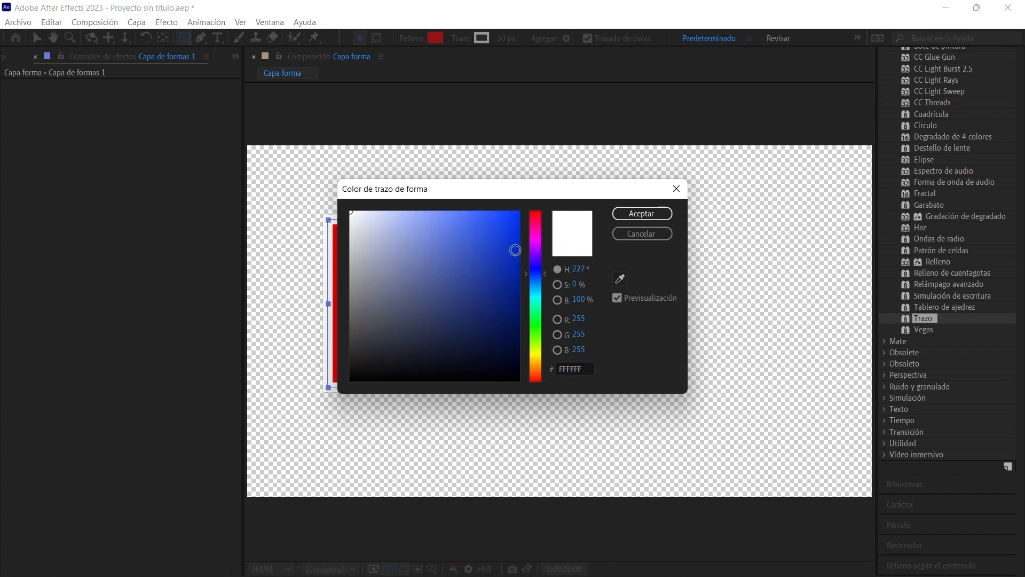
{"action": "left_click", "coordinate": [508, 217]}
{"action": "left_click", "coordinate": [624, 218]}
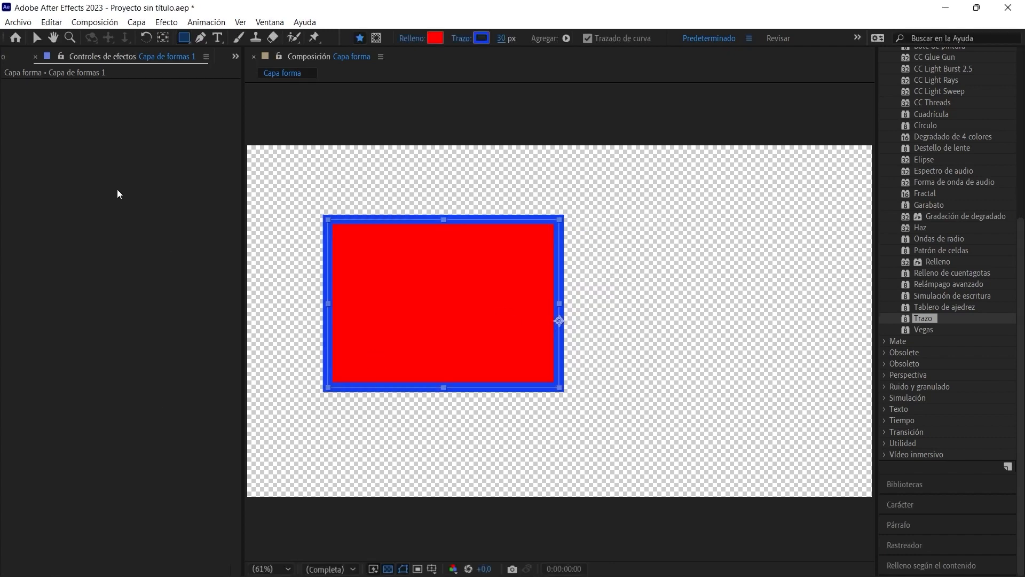
- Check the settings of the Capa forma composition without changing them
{"action": "left_click", "coordinate": [235, 56]}
{"action": "left_click", "coordinate": [262, 75]}
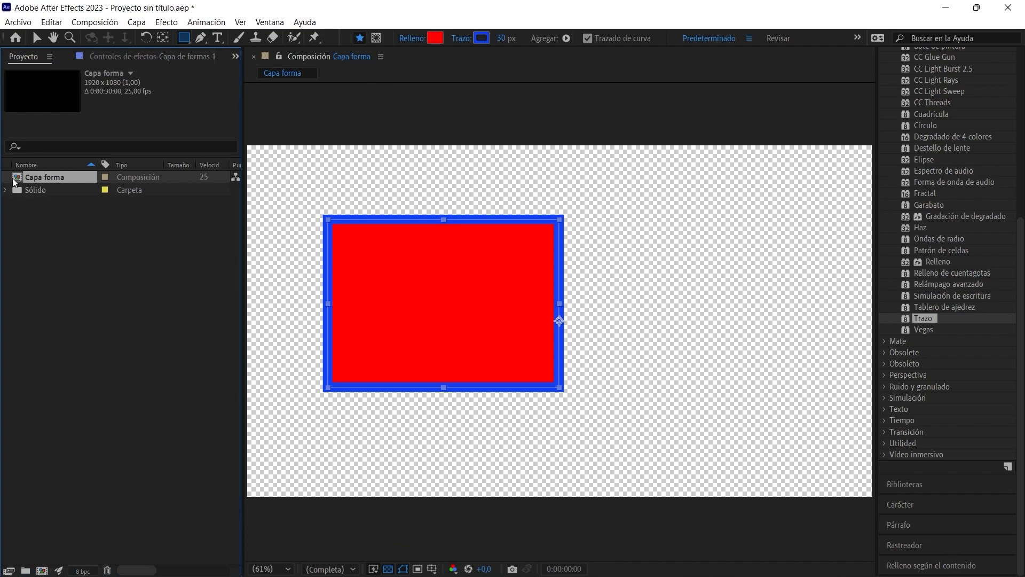
{"action": "right_click", "coordinate": [27, 174]}
{"action": "left_click", "coordinate": [82, 182]}
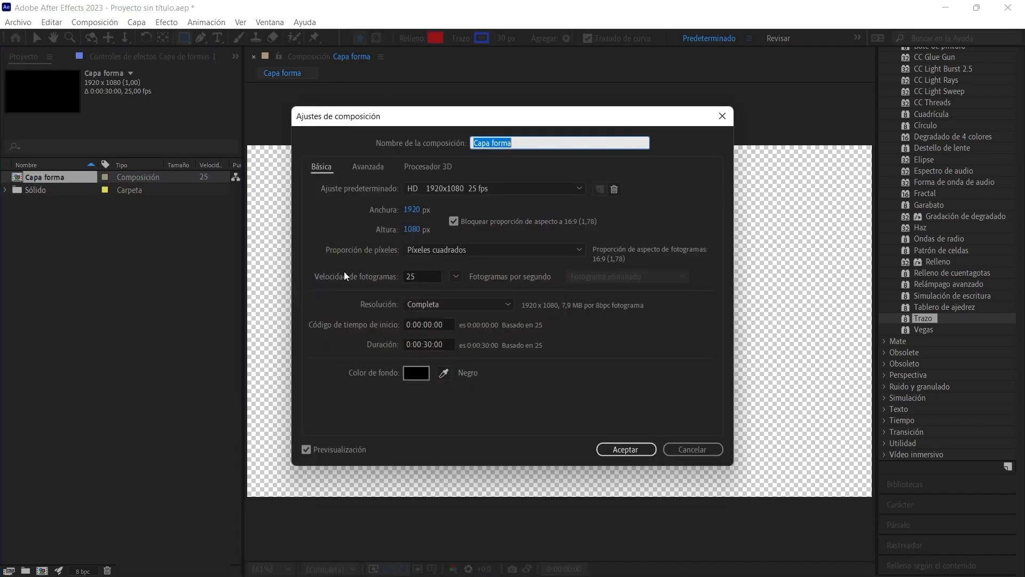
{"action": "left_click", "coordinate": [682, 449]}
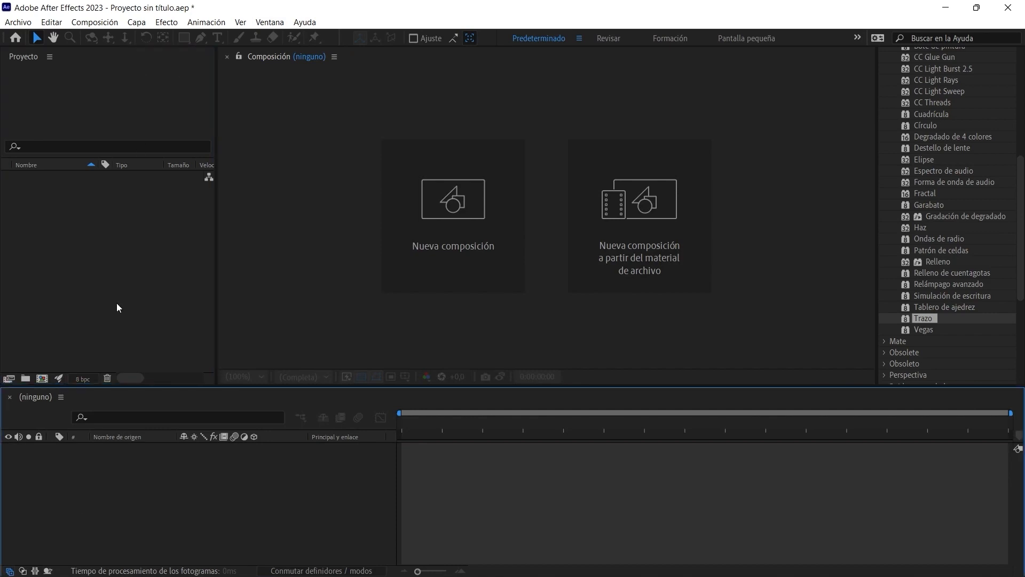
- Create a composition named Forma with a duration of 0:00:10:00
{"action": "scroll", "coordinate": [954, 185], "scroll_direction": "up", "scroll_amount": 3}
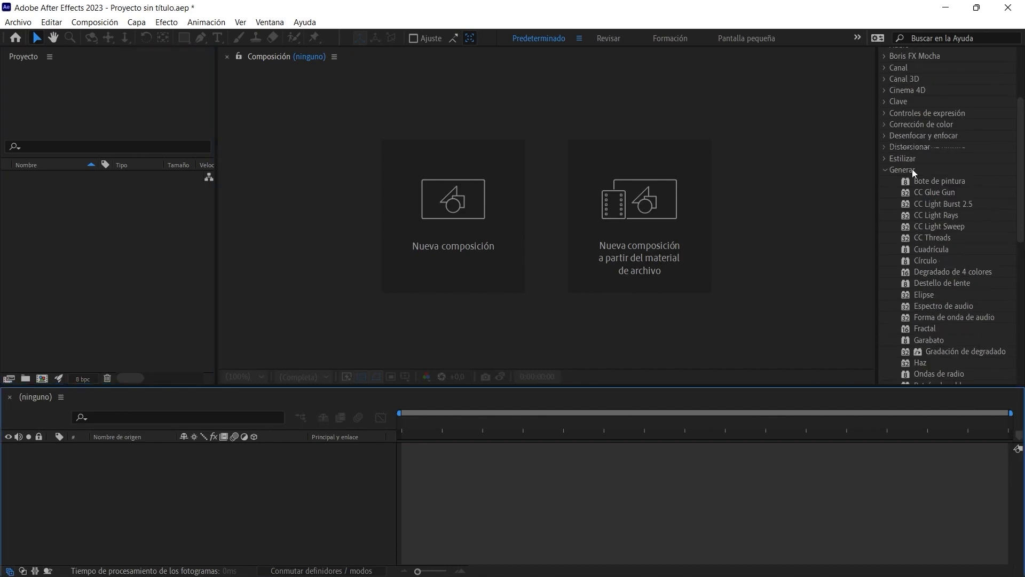
{"action": "left_click", "coordinate": [911, 170]}
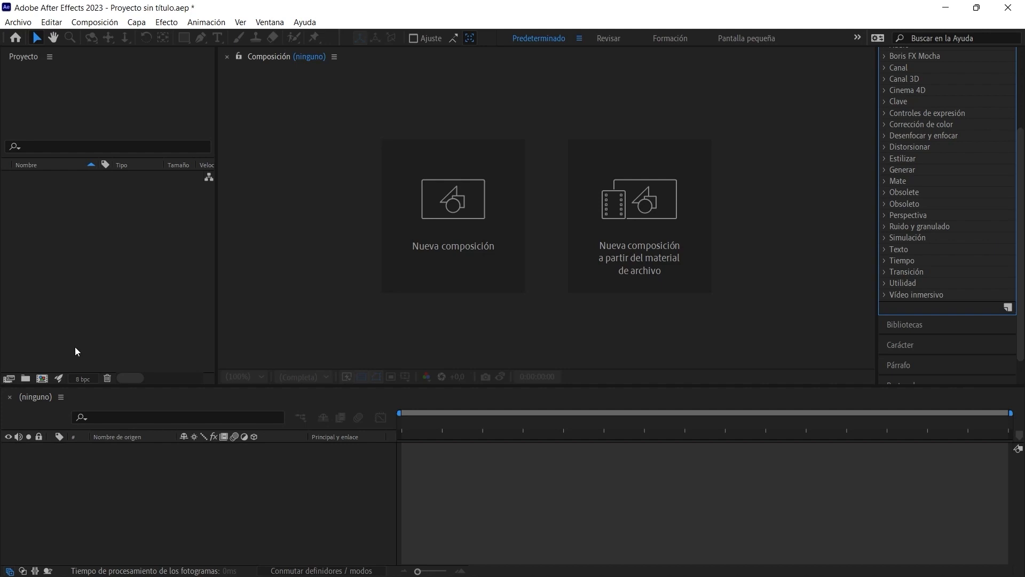
{"action": "left_click", "coordinate": [41, 378]}
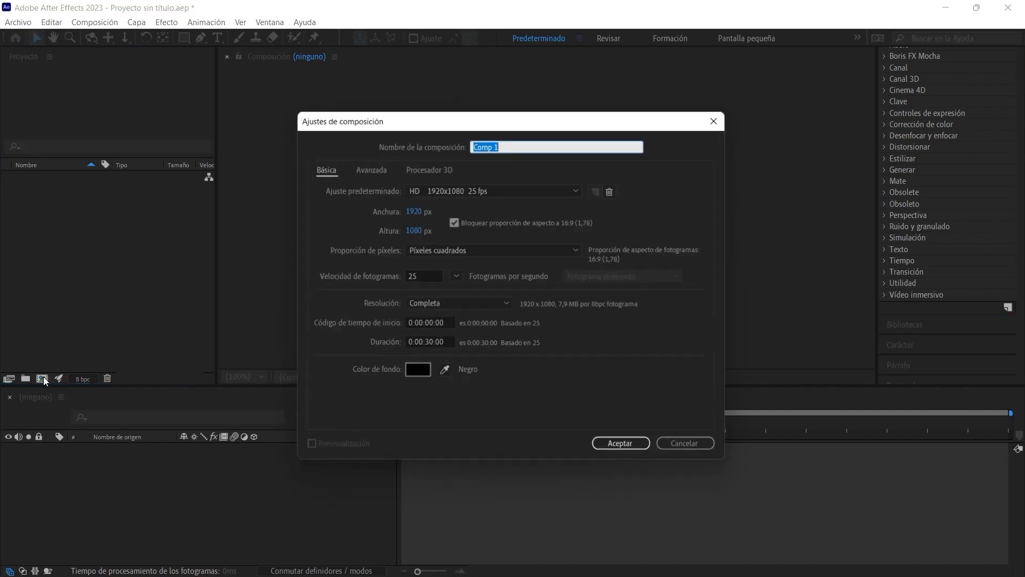
{"action": "type", "text": "Forma"}
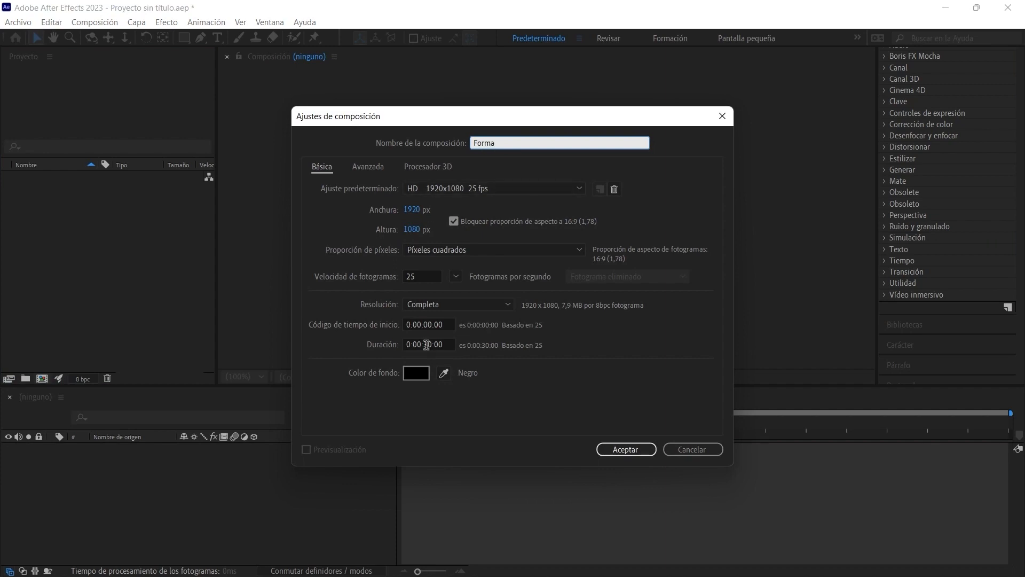
{"action": "left_click", "coordinate": [426, 344]}
{"action": "type", "text": "1000"}
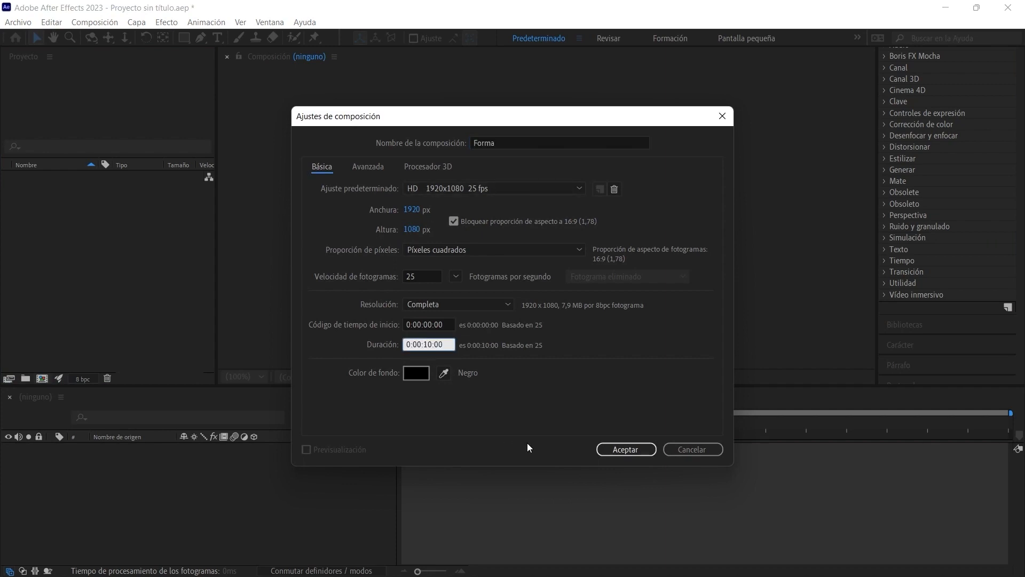
{"action": "left_click", "coordinate": [623, 449]}
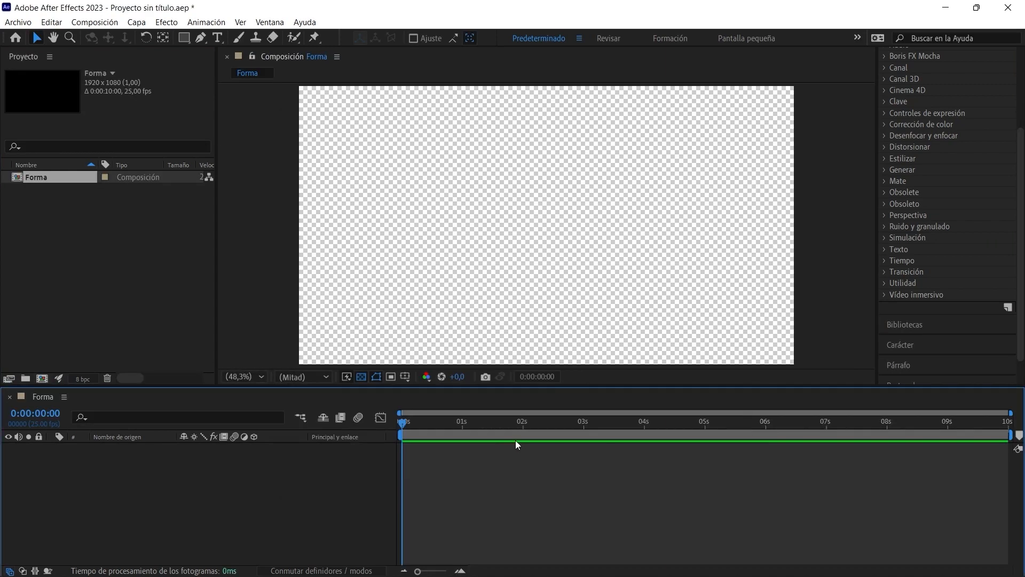
- Draw a red rectangle with an 8 px green (1AF511) stroke just left of the composition's centre
{"action": "left_click", "coordinate": [187, 38]}
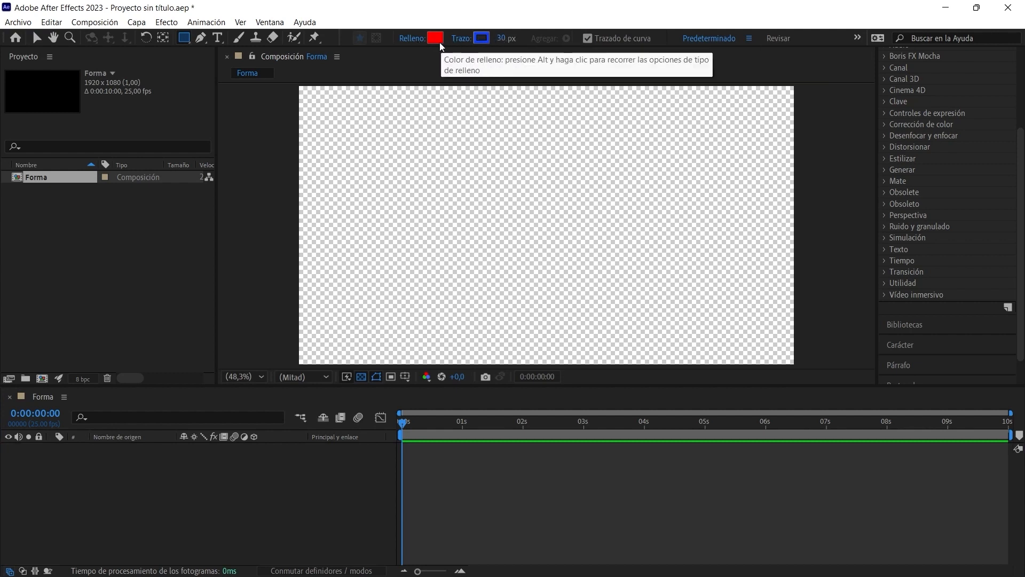
{"action": "left_click", "coordinate": [480, 38]}
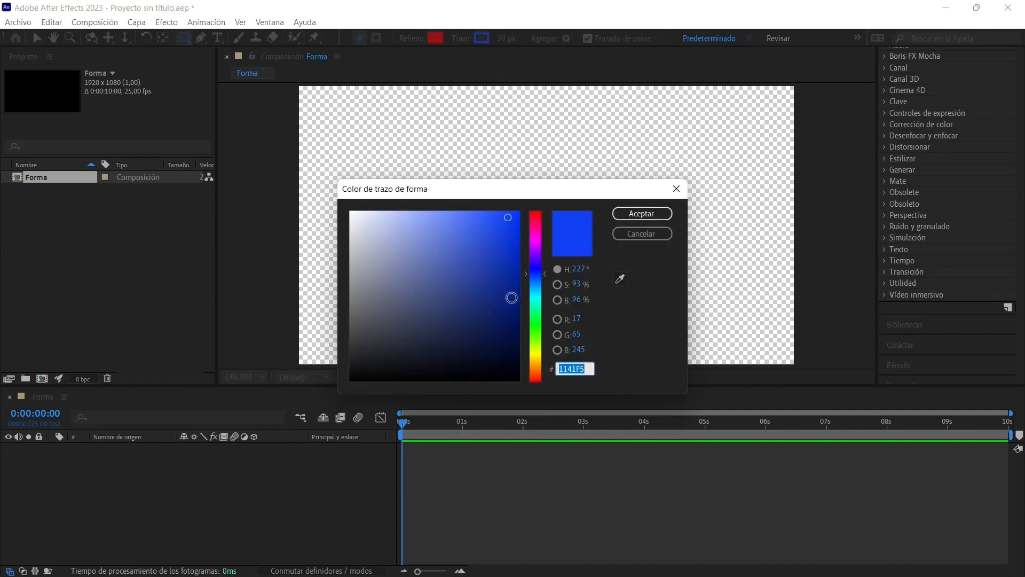
{"action": "left_click", "coordinate": [532, 325]}
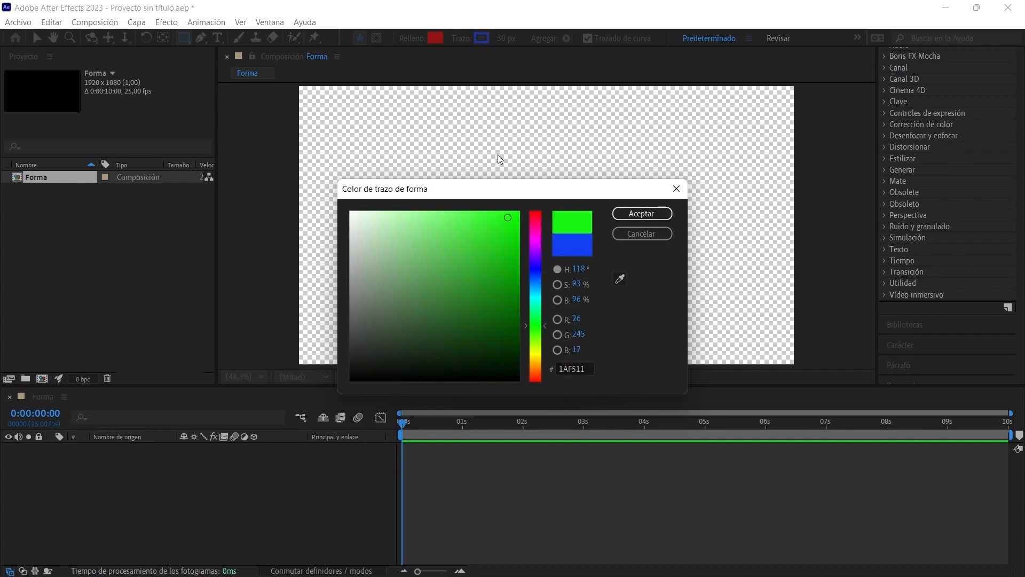
{"action": "left_click", "coordinate": [639, 215]}
{"action": "mouse_move", "coordinate": [502, 38]}
{"action": "left_mouse_down"}
{"action": "mouse_move", "coordinate": [513, 39]}
{"action": "mouse_move", "coordinate": [483, 42]}
{"action": "left_mouse_up"}
{"action": "mouse_move", "coordinate": [385, 149]}
{"action": "left_mouse_down"}
{"action": "mouse_move", "coordinate": [412, 210]}
{"action": "mouse_move", "coordinate": [577, 283]}
{"action": "left_mouse_up"}
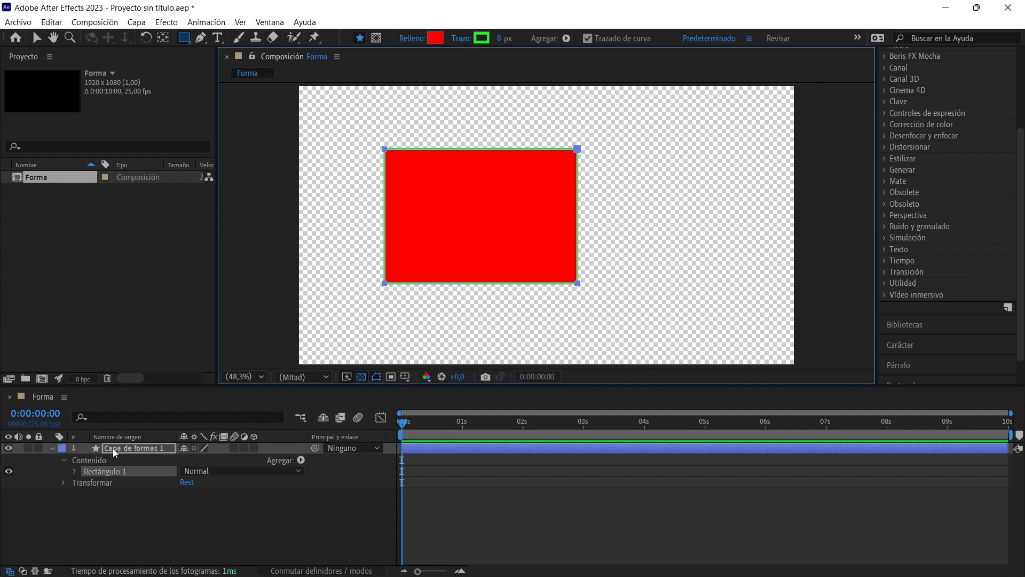
{"action": "left_click", "coordinate": [159, 284]}
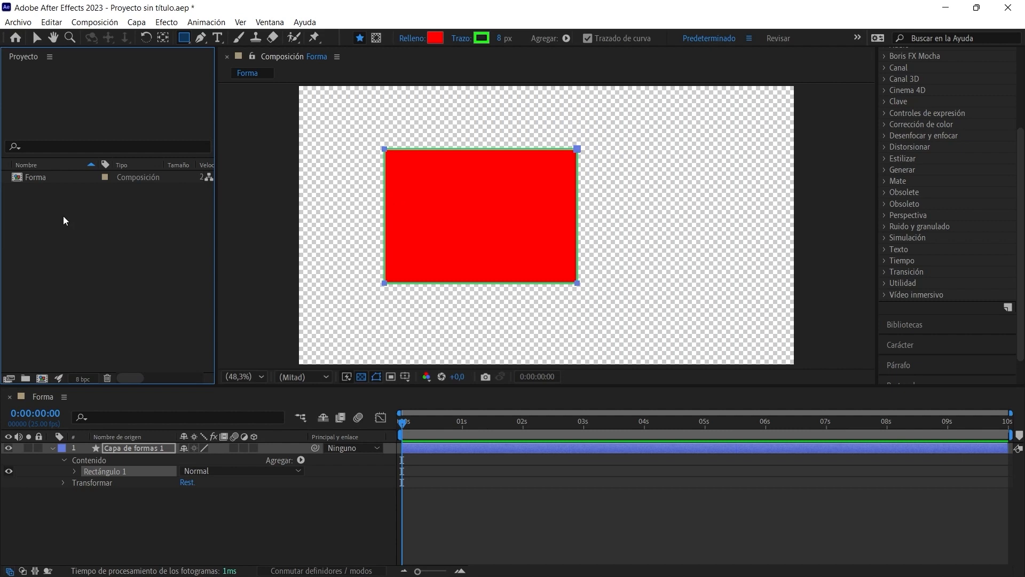
- Draw a star in the same shape layer with the Star tool, overlapping the rectangle's right edge
{"action": "left_click", "coordinate": [182, 41]}
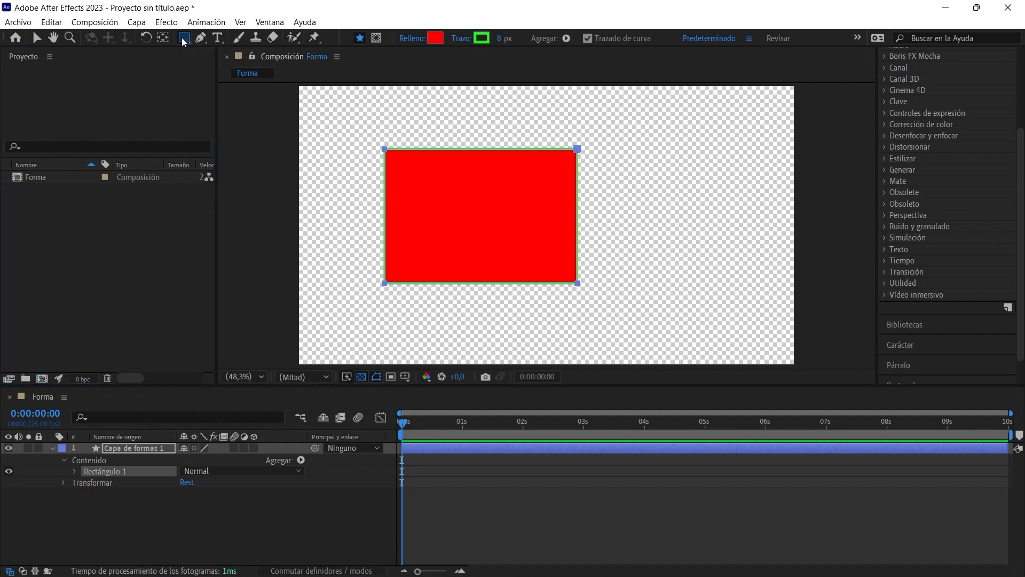
{"action": "left_click", "coordinate": [186, 37]}
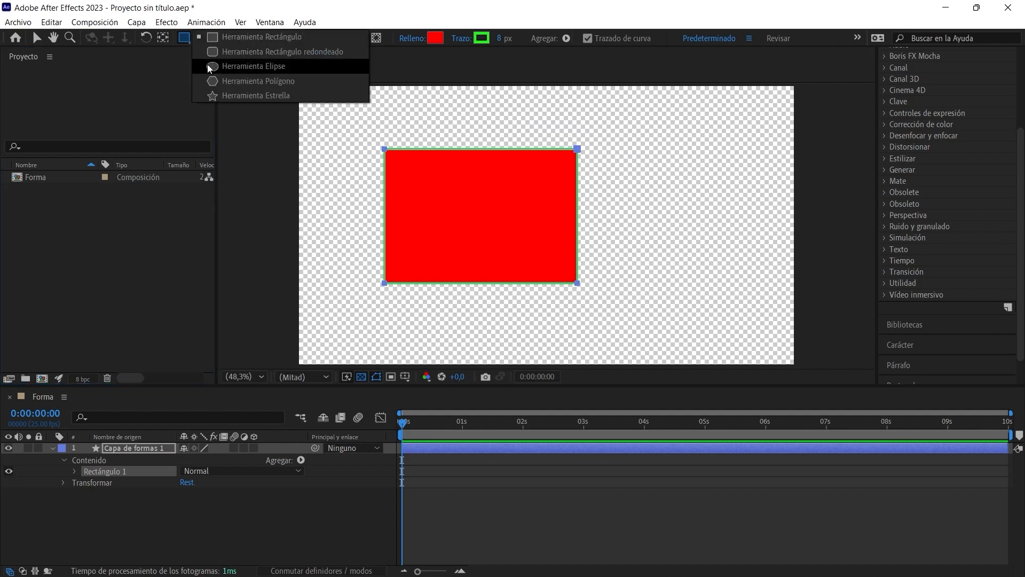
{"action": "left_click", "coordinate": [239, 95]}
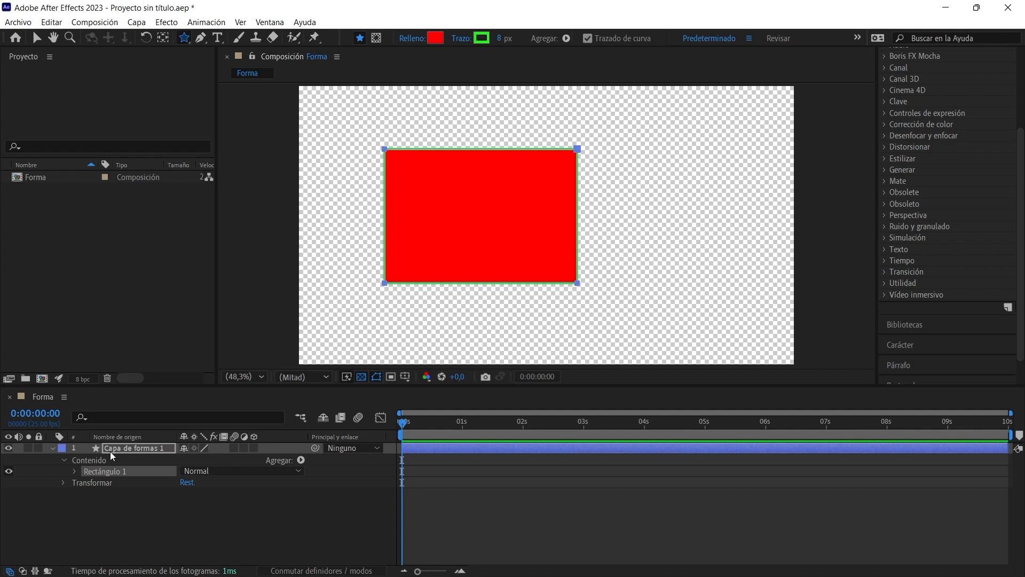
{"action": "left_click_drag", "start_coordinate": [610, 205], "coordinate": [714, 204]}
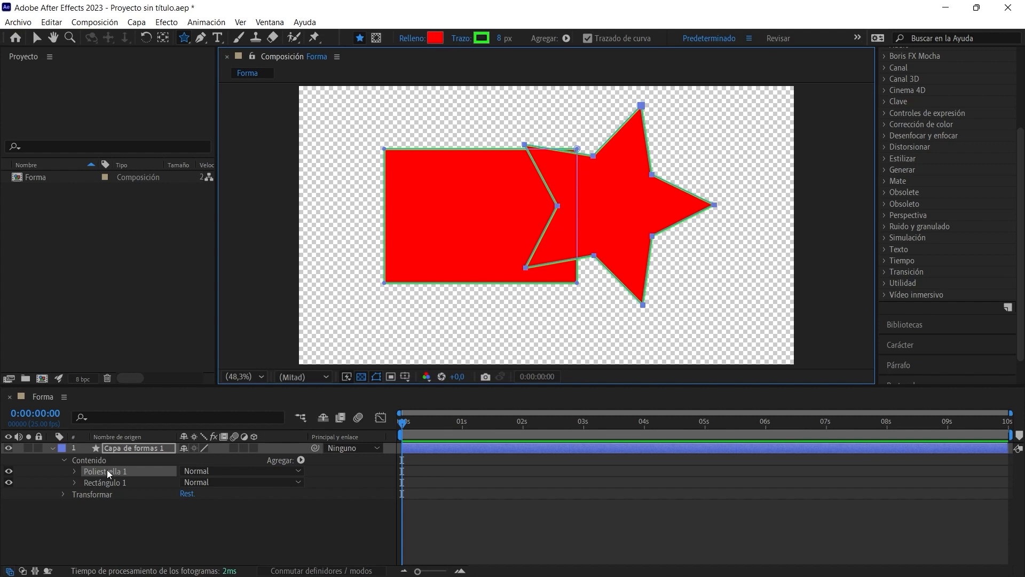
- Add a scale keyframe to the shape layer at 0:00:00:00 and set its scale to 91%
{"action": "left_click", "coordinate": [63, 494]}
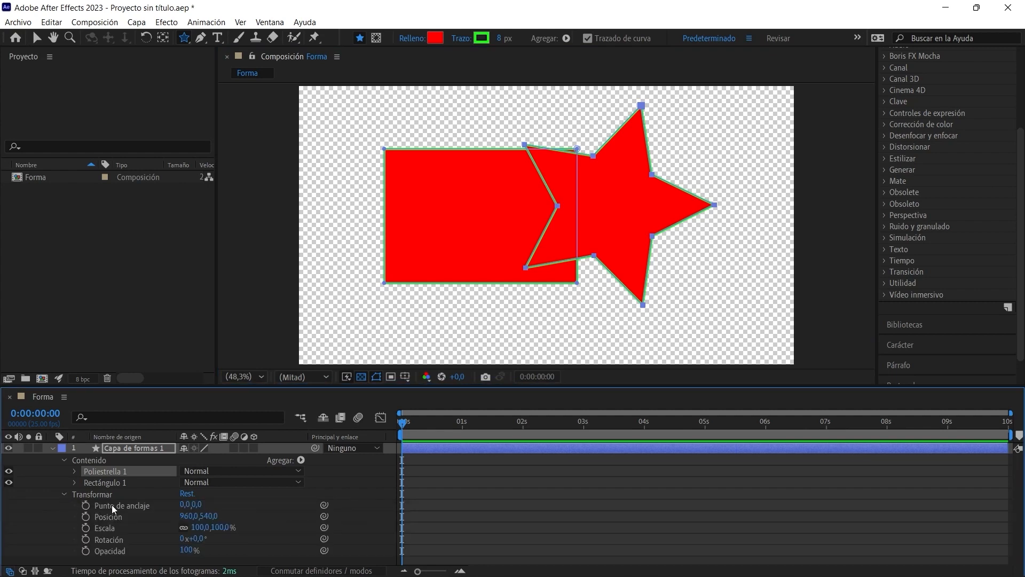
{"action": "left_click", "coordinate": [85, 528]}
{"action": "mouse_move", "coordinate": [191, 527]}
{"action": "left_mouse_down"}
{"action": "mouse_move", "coordinate": [216, 529]}
{"action": "mouse_move", "coordinate": [178, 525]}
{"action": "left_mouse_up"}
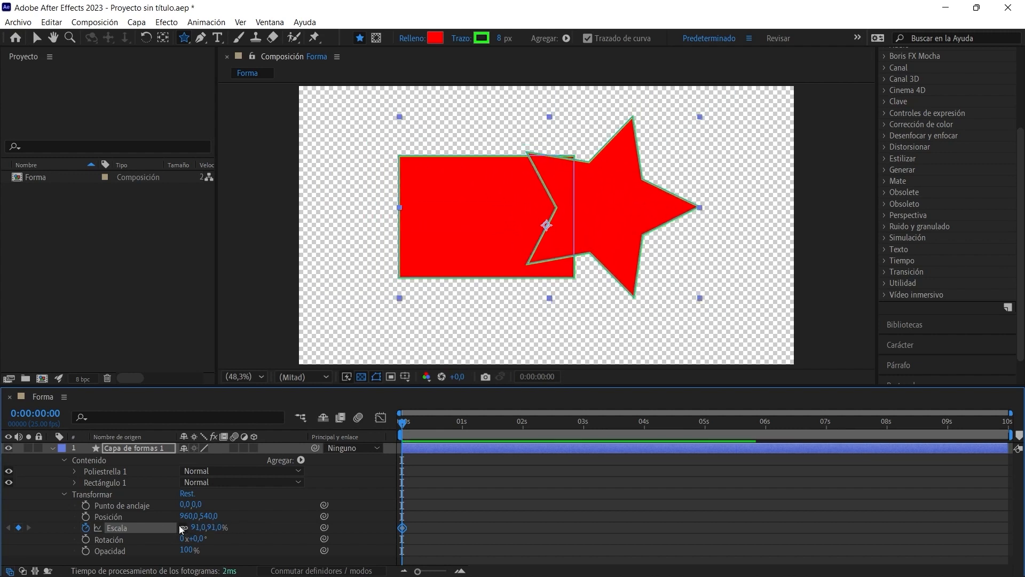
{"action": "left_click", "coordinate": [64, 495]}
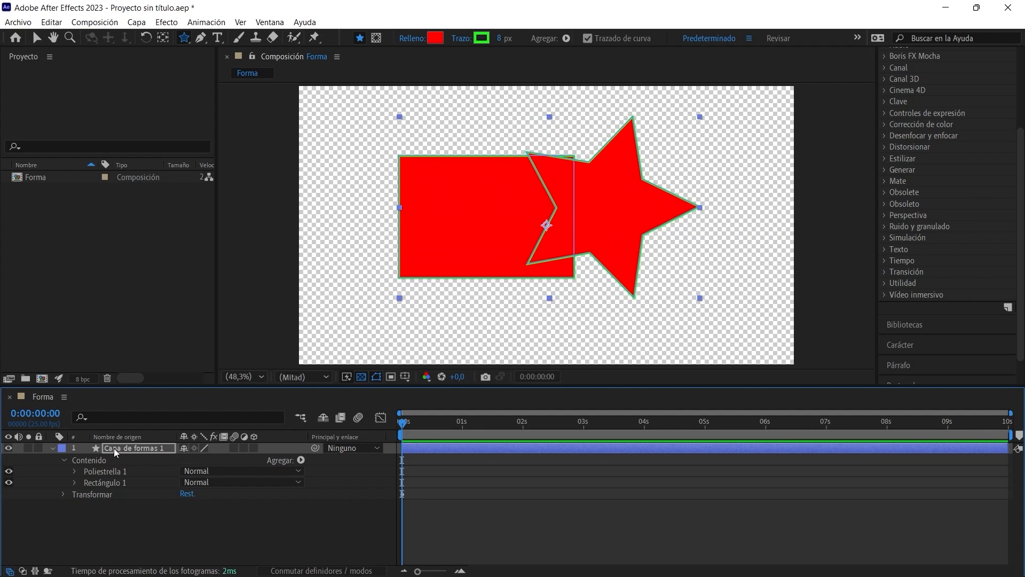
- With no layer selected, set the fill to turquoise and draw a star over the frame's left edge as a new shape layer
{"action": "left_click", "coordinate": [94, 525]}
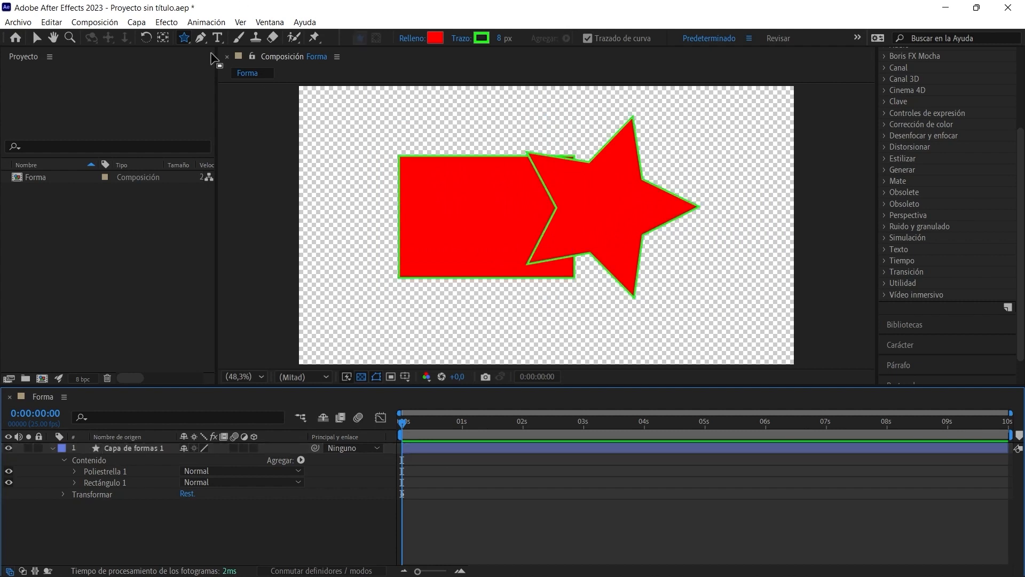
{"action": "left_click", "coordinate": [435, 38]}
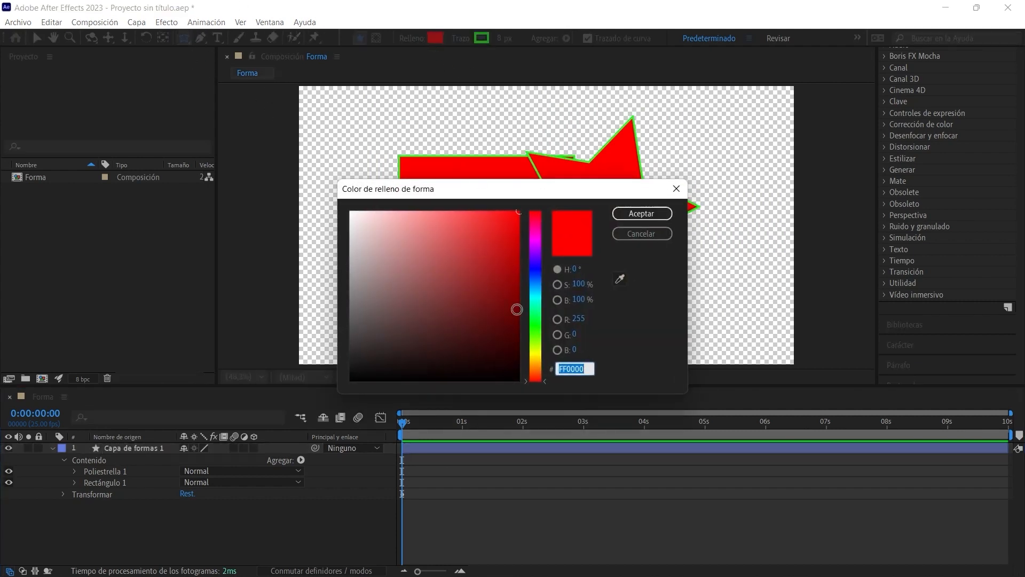
{"action": "left_click", "coordinate": [537, 305]}
{"action": "left_click", "coordinate": [507, 226]}
{"action": "left_click", "coordinate": [641, 213]}
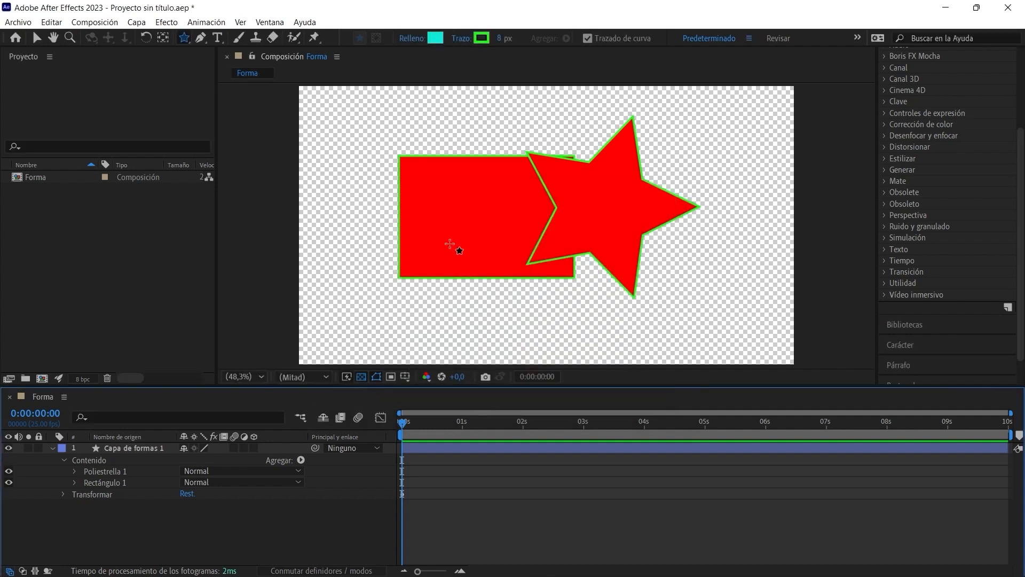
{"action": "left_click_drag", "start_coordinate": [348, 226], "coordinate": [378, 312]}
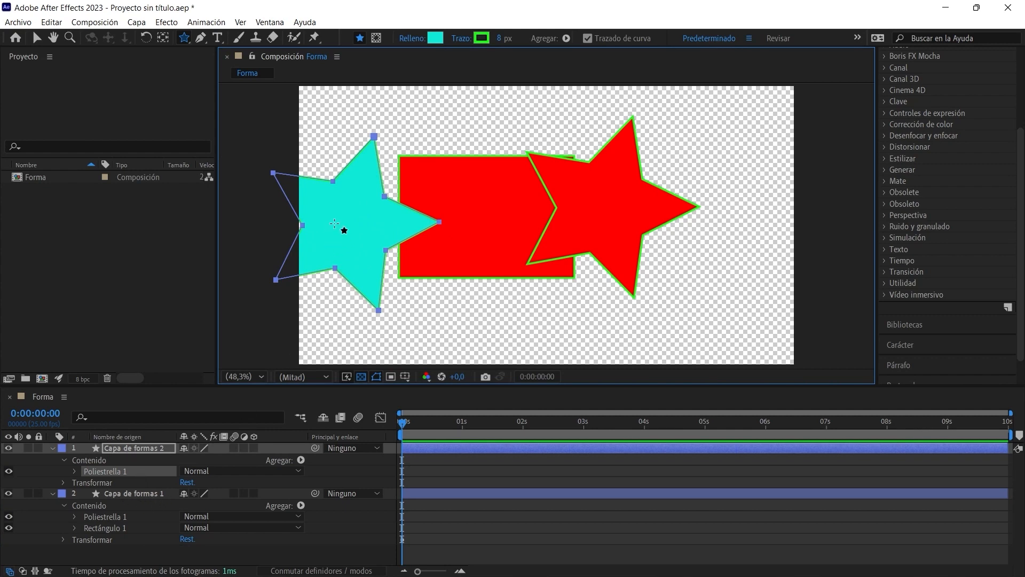
- Move the turquoise star down and to the right so that it lies fully inside the composition frame
{"action": "key", "text": "v"}
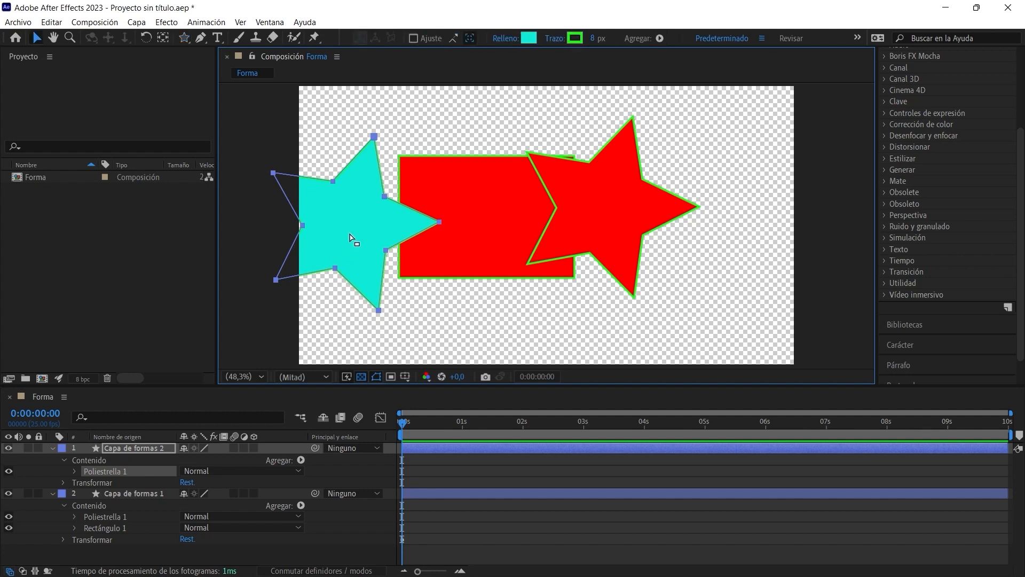
{"action": "left_click", "coordinate": [366, 258]}
{"action": "left_click_drag", "start_coordinate": [437, 297], "coordinate": [493, 316]}
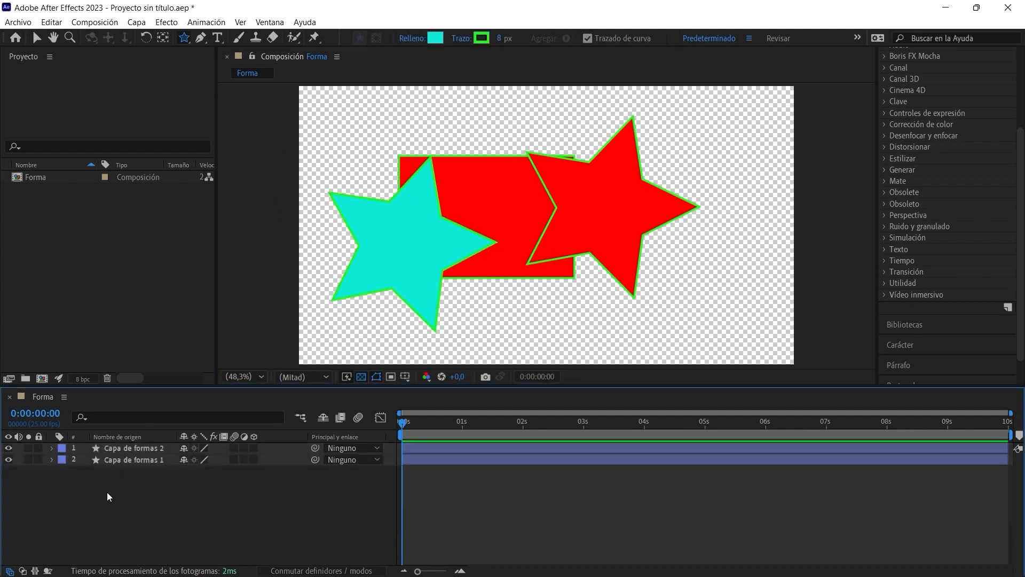
- Create a yellow solid layer of 1920 x 1080 px in the Forma composition
{"action": "right_click", "coordinate": [106, 491]}
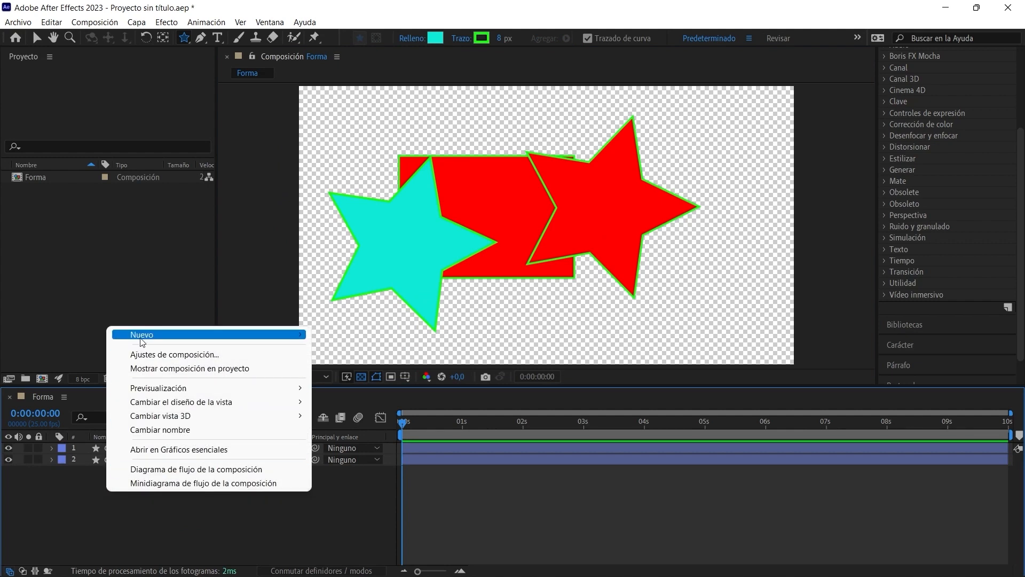
{"action": "mouse_move", "coordinate": [141, 336]}
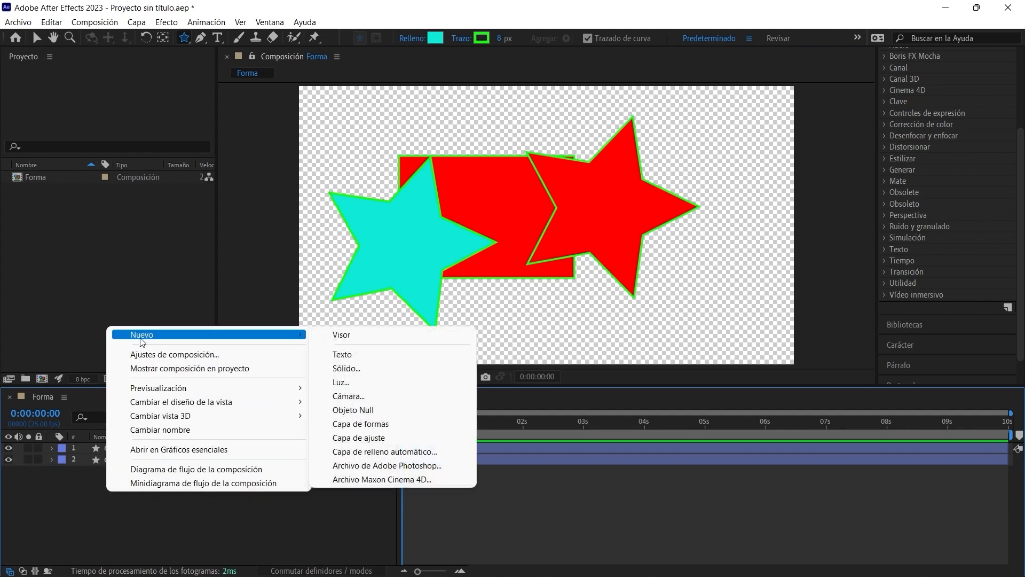
{"action": "left_click", "coordinate": [342, 371]}
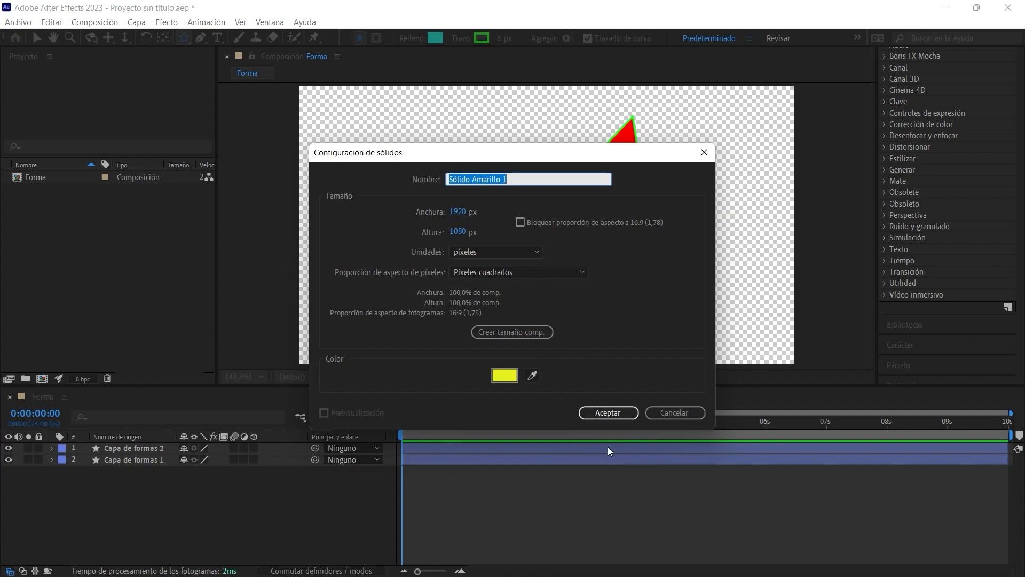
{"action": "left_click", "coordinate": [607, 413]}
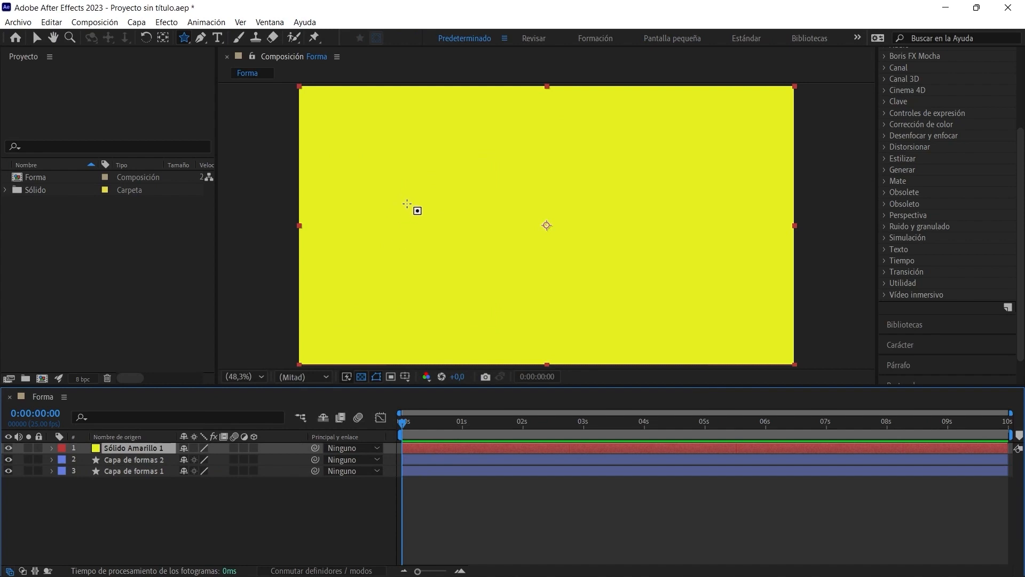
- With no layer selected, draw a turquoise star over the left part of the yellow solid as a new shape layer
{"action": "left_click", "coordinate": [138, 510]}
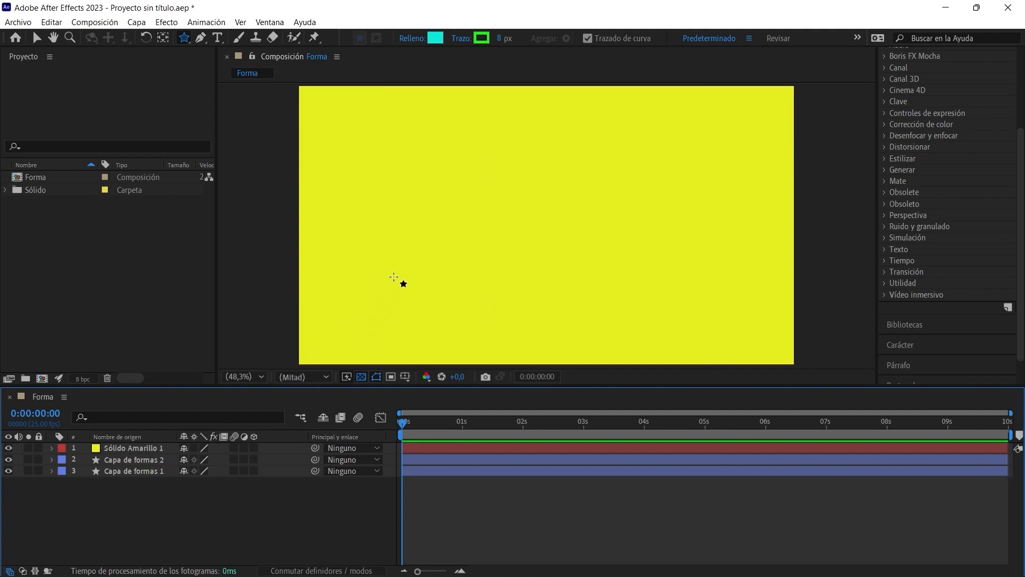
{"action": "mouse_move", "coordinate": [398, 222]}
{"action": "left_mouse_down"}
{"action": "mouse_move", "coordinate": [442, 276]}
{"action": "mouse_move", "coordinate": [281, 167]}
{"action": "mouse_move", "coordinate": [284, 151]}
{"action": "mouse_move", "coordinate": [398, 295]}
{"action": "left_mouse_up"}
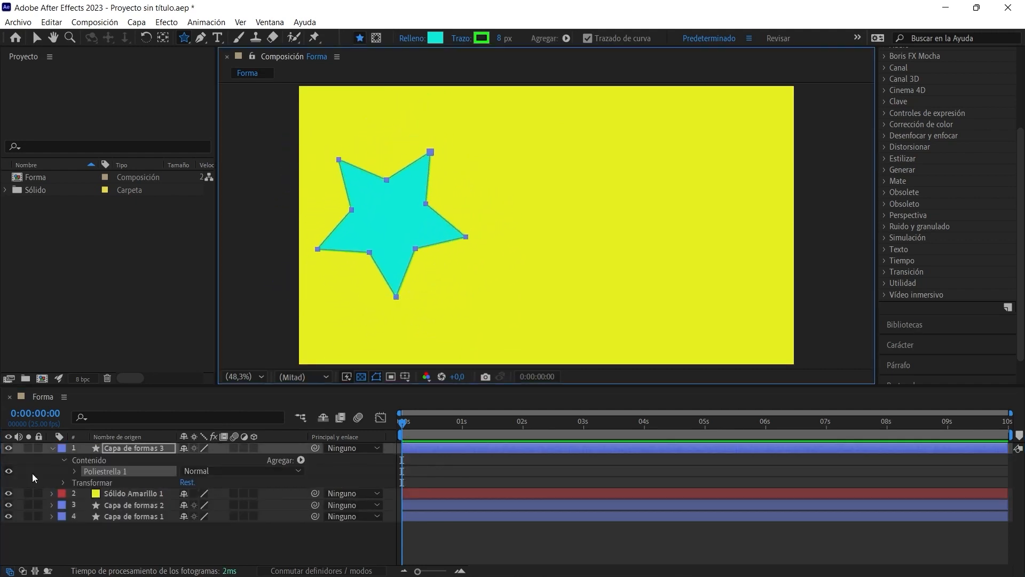
- Draw a large star mask on the yellow solid near the frame's centre and set the mask mode to Restar
{"action": "left_click", "coordinate": [114, 495]}
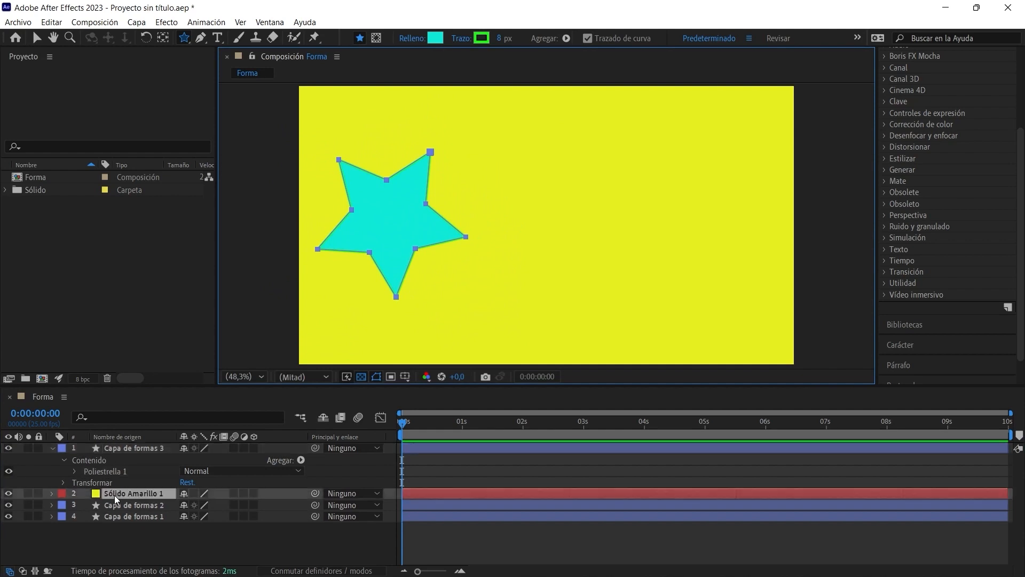
{"action": "left_click_drag", "start_coordinate": [515, 190], "coordinate": [558, 322]}
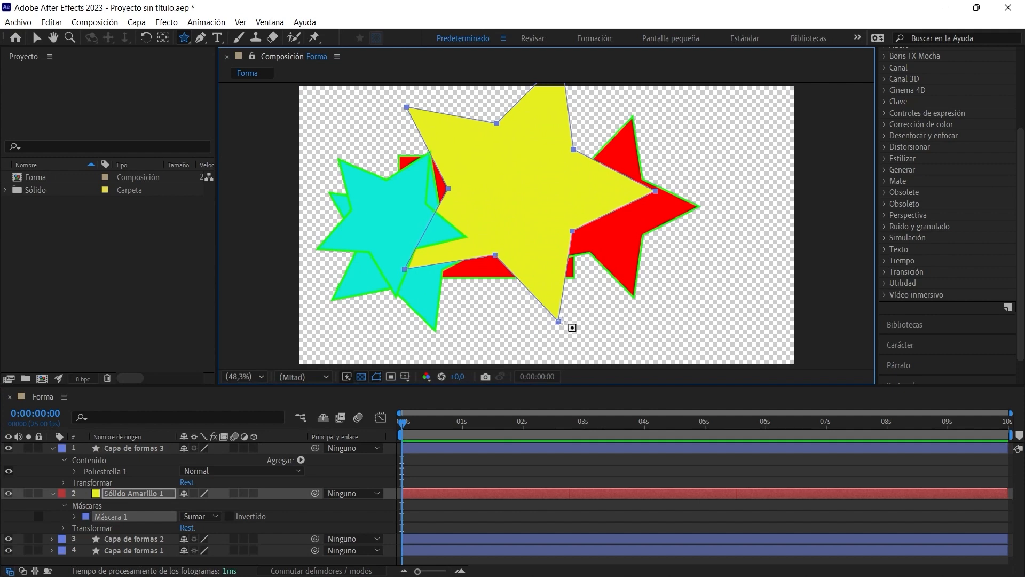
{"action": "left_click", "coordinate": [216, 517]}
{"action": "left_click", "coordinate": [214, 447]}
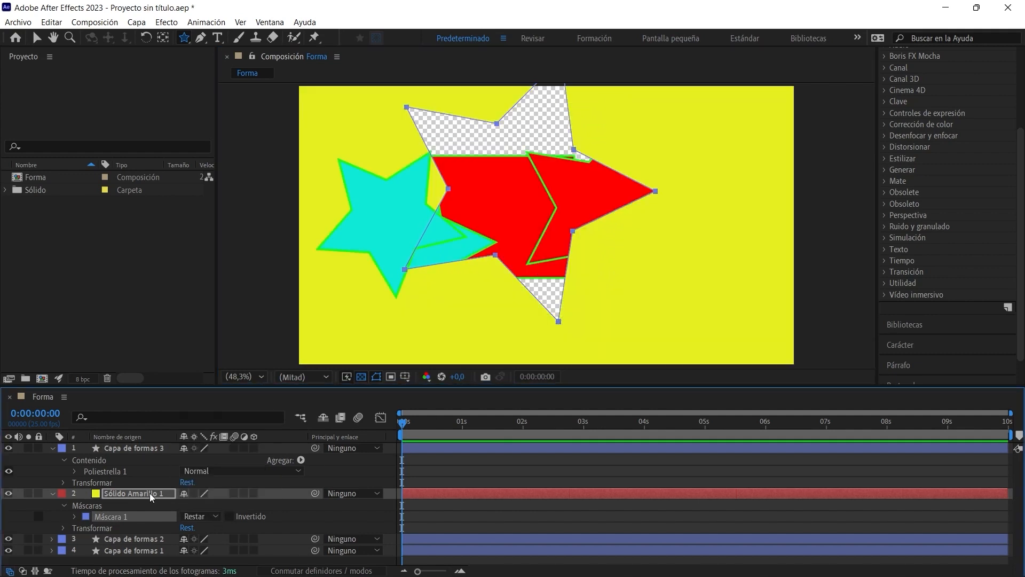
{"action": "left_click", "coordinate": [53, 493]}
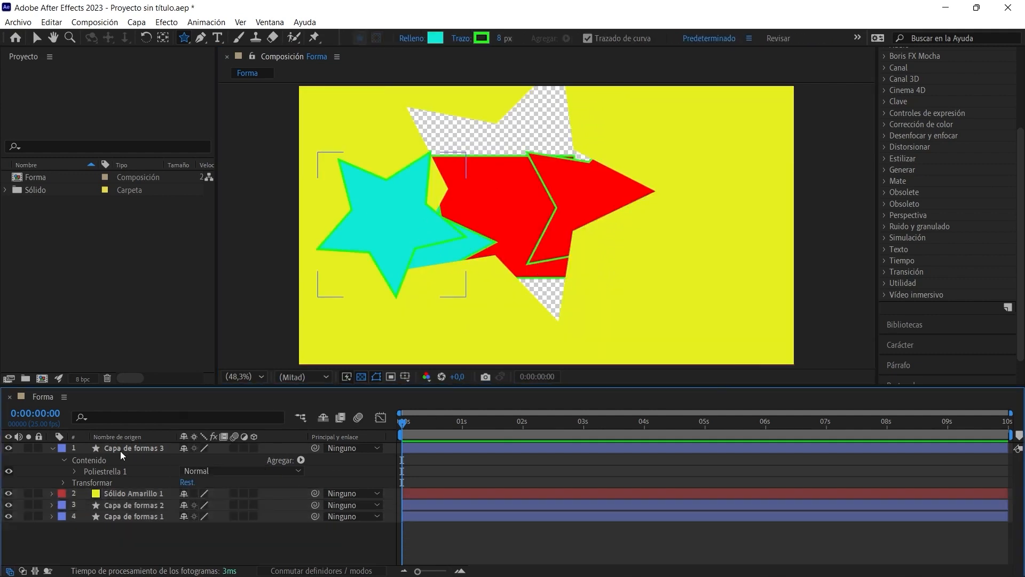
- Hide the yellow solid and draw a closed, flat six-point shape below the red star with the Pen tool as a new shape layer
{"action": "left_click", "coordinate": [202, 40]}
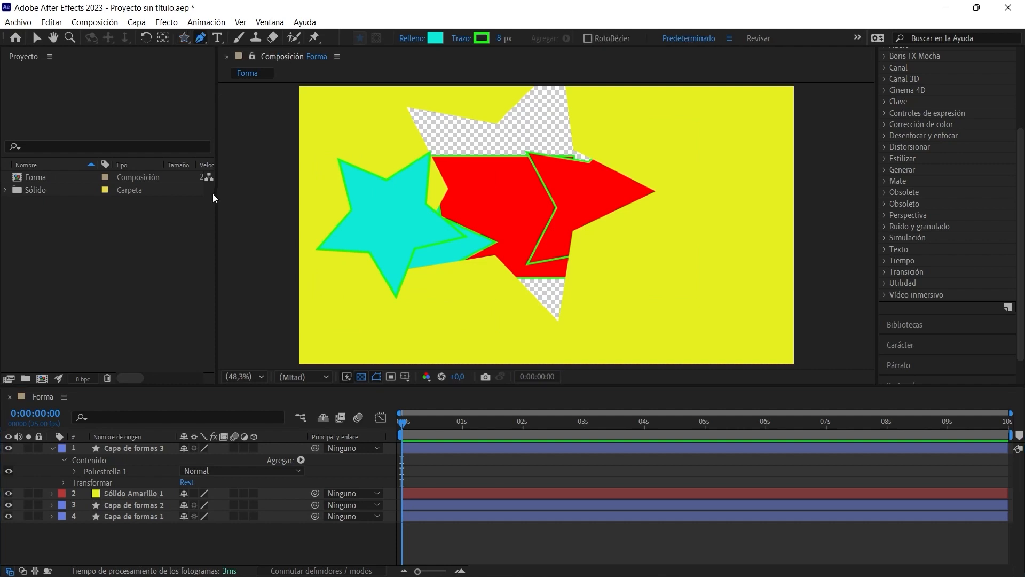
{"action": "left_click", "coordinate": [8, 493]}
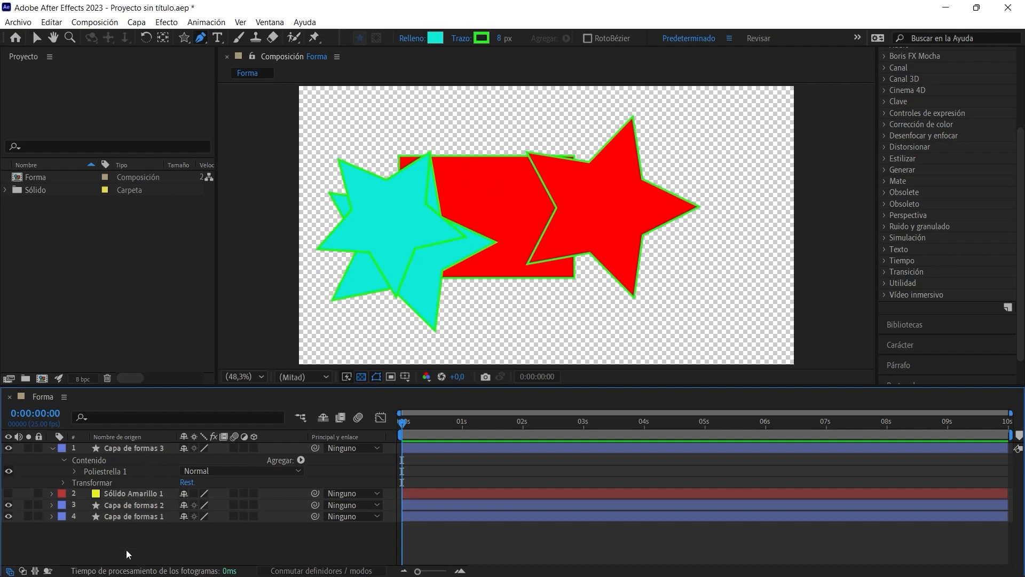
{"action": "left_click", "coordinate": [541, 336]}
{"action": "left_click_drag", "start_coordinate": [585, 323], "coordinate": [595, 320]}
{"action": "left_click_drag", "start_coordinate": [680, 319], "coordinate": [687, 317]}
{"action": "left_click", "coordinate": [709, 345]}
{"action": "left_click", "coordinate": [614, 353]}
{"action": "left_click", "coordinate": [553, 354]}
{"action": "left_click", "coordinate": [541, 335]}
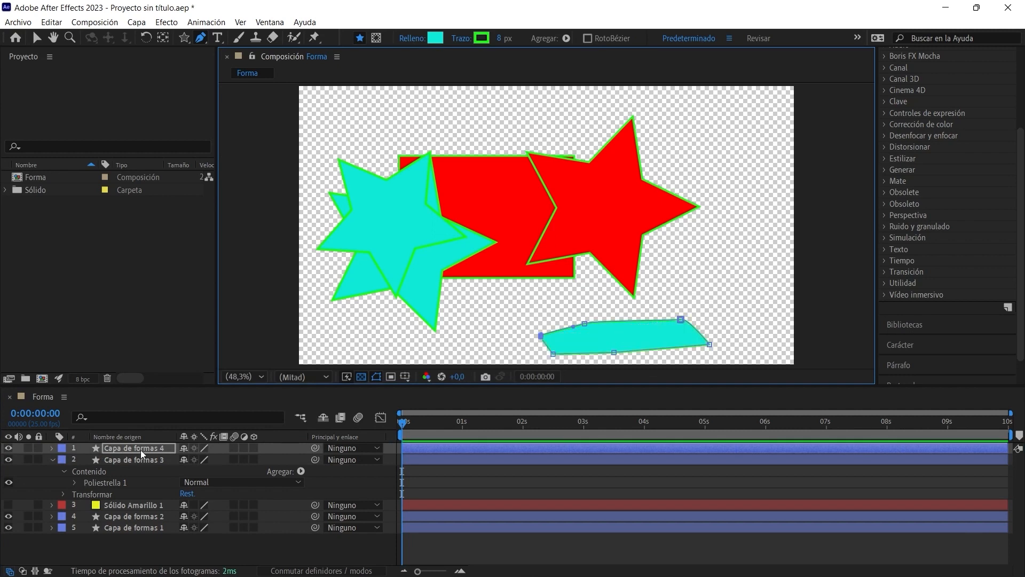
{"action": "left_click", "coordinate": [126, 549]}
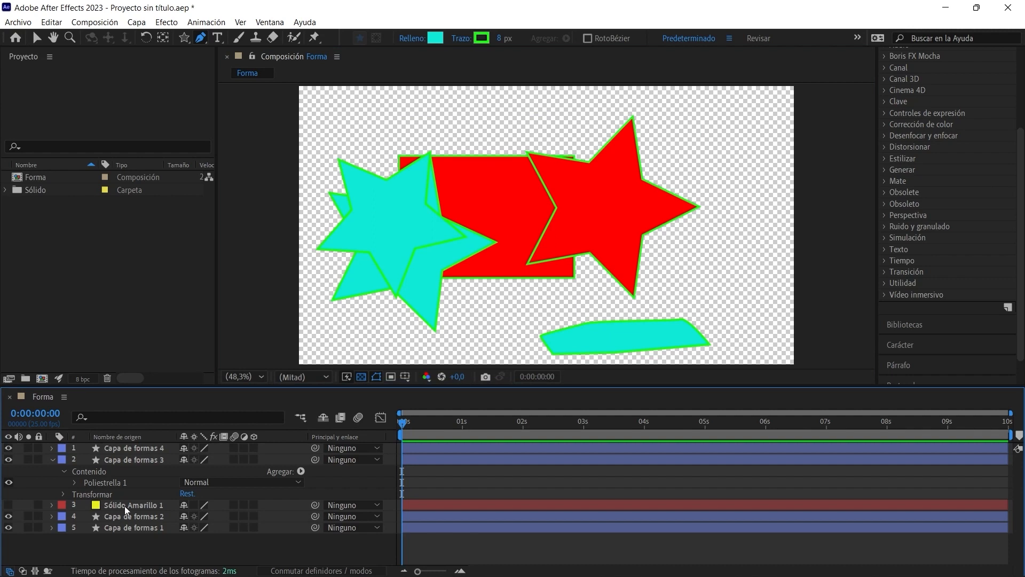
- With the yellow solid selected, trace a large freeform path around the shapes with the Pen tool
{"action": "left_click", "coordinate": [125, 505]}
{"action": "left_click", "coordinate": [605, 125]}
{"action": "left_click", "coordinate": [699, 125]}
{"action": "left_click", "coordinate": [742, 197]}
{"action": "left_click", "coordinate": [744, 267]}
{"action": "left_click", "coordinate": [693, 304]}
{"action": "left_click", "coordinate": [636, 303]}
{"action": "left_click", "coordinate": [526, 324]}
{"action": "left_click", "coordinate": [439, 349]}
{"action": "left_click", "coordinate": [376, 346]}
{"action": "left_click", "coordinate": [343, 330]}
{"action": "left_click", "coordinate": [322, 292]}
{"action": "left_click_drag", "start_coordinate": [314, 218], "coordinate": [317, 194]}
{"action": "left_click_drag", "start_coordinate": [329, 137], "coordinate": [379, 114]}
{"action": "left_click_drag", "start_coordinate": [396, 133], "coordinate": [406, 154]}
{"action": "left_click_drag", "start_coordinate": [438, 148], "coordinate": [442, 148]}
{"action": "left_click", "coordinate": [497, 144]}
{"action": "left_click", "coordinate": [548, 123]}
{"action": "left_click", "coordinate": [584, 100]}
{"action": "left_click", "coordinate": [636, 103]}
{"action": "left_click_drag", "start_coordinate": [705, 106], "coordinate": [721, 103]}
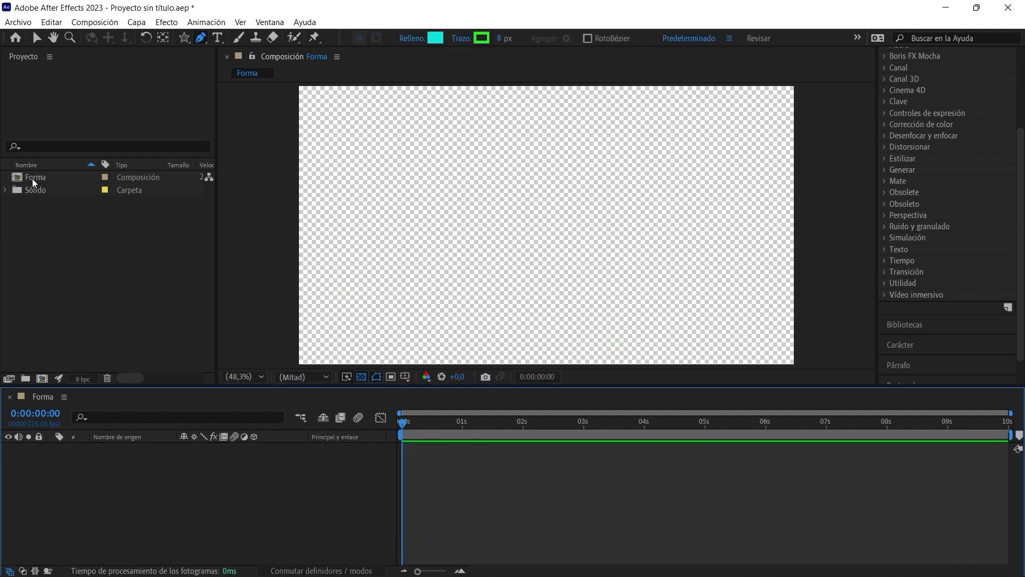
- Examine the Forma composition and the contents of the Sólido folder in the project
{"action": "left_click", "coordinate": [33, 180]}
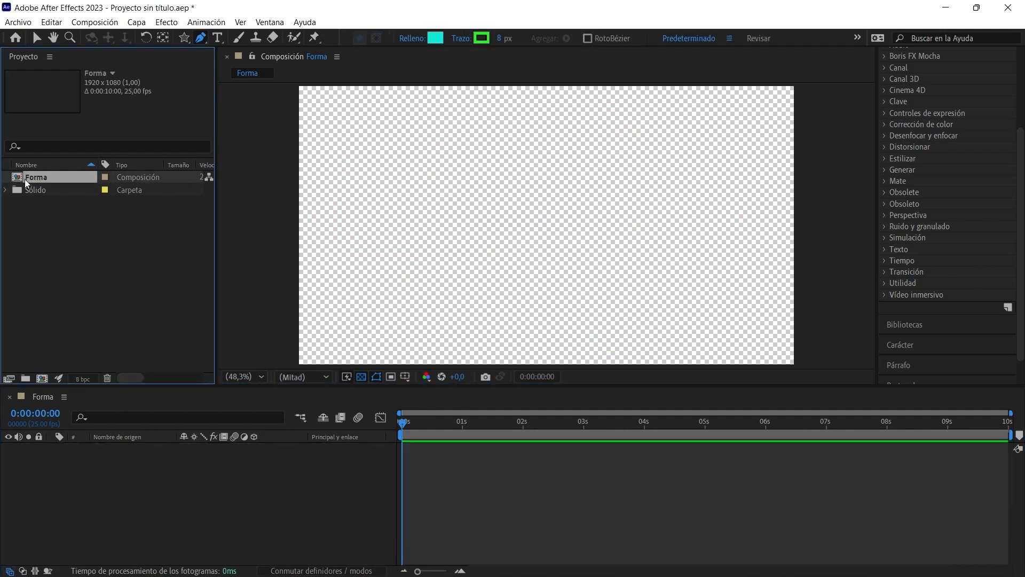
{"action": "left_click", "coordinate": [5, 190]}
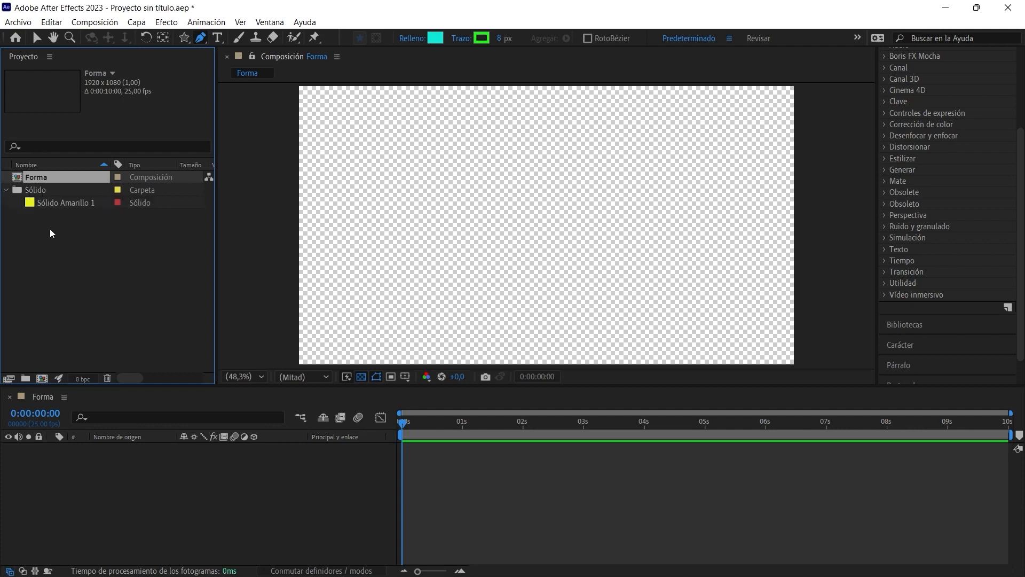
{"action": "left_click", "coordinate": [6, 190]}
- Draw a turquoise star in the upper-left area of the empty composition and move it slightly down and to the right
{"action": "left_click", "coordinate": [184, 38]}
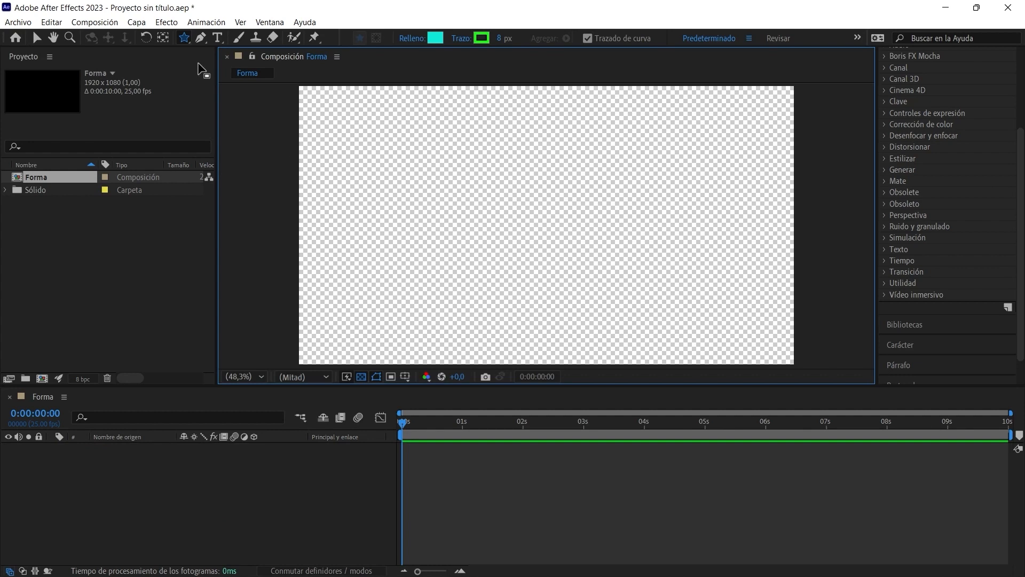
{"action": "mouse_move", "coordinate": [394, 161]}
{"action": "left_mouse_down"}
{"action": "mouse_move", "coordinate": [386, 239]}
{"action": "mouse_move", "coordinate": [396, 245]}
{"action": "left_mouse_up"}
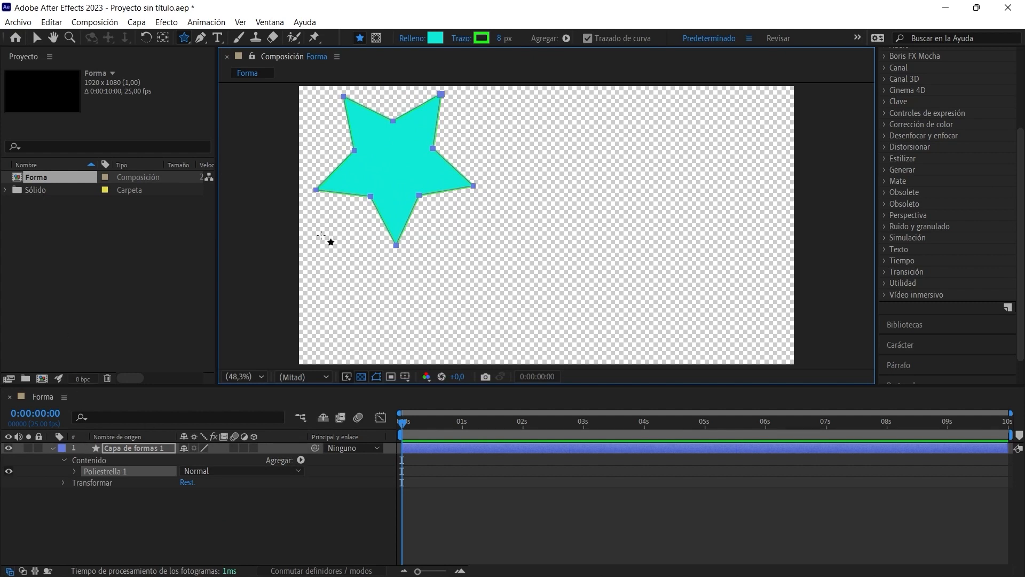
{"action": "key", "text": "v"}
{"action": "left_click_drag", "start_coordinate": [427, 243], "coordinate": [439, 260]}
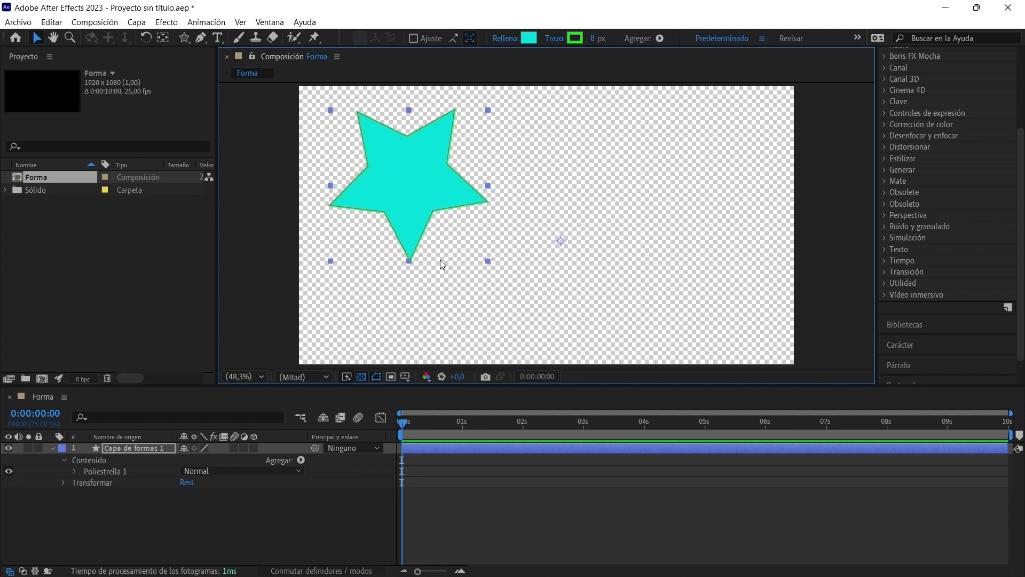
- Add a colour keyframe to the star's stroke (Trazo 1) at 0:00:00:00 and set the stroke colour to dark yellow
{"action": "left_click", "coordinate": [64, 483]}
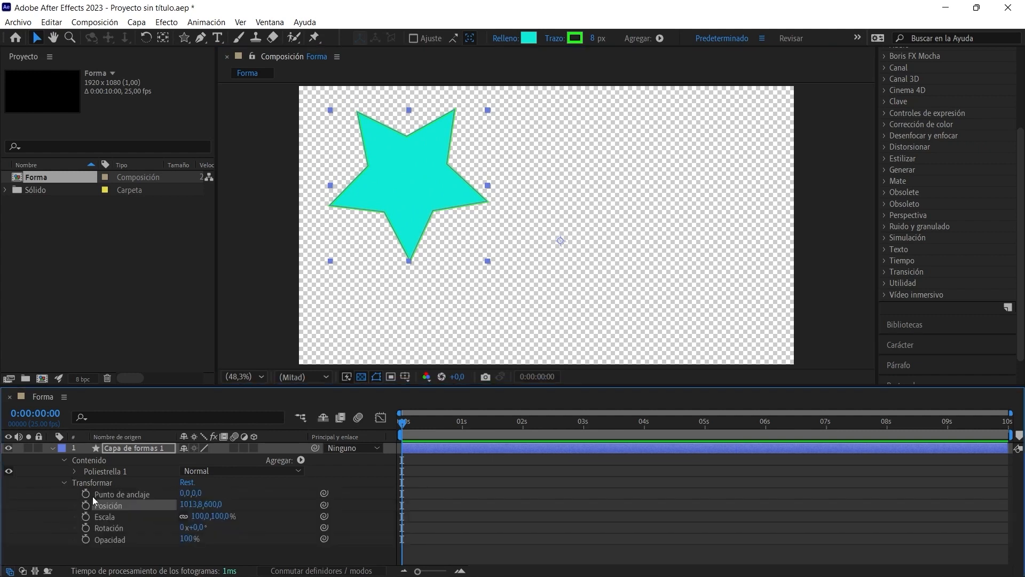
{"action": "left_click", "coordinate": [64, 482]}
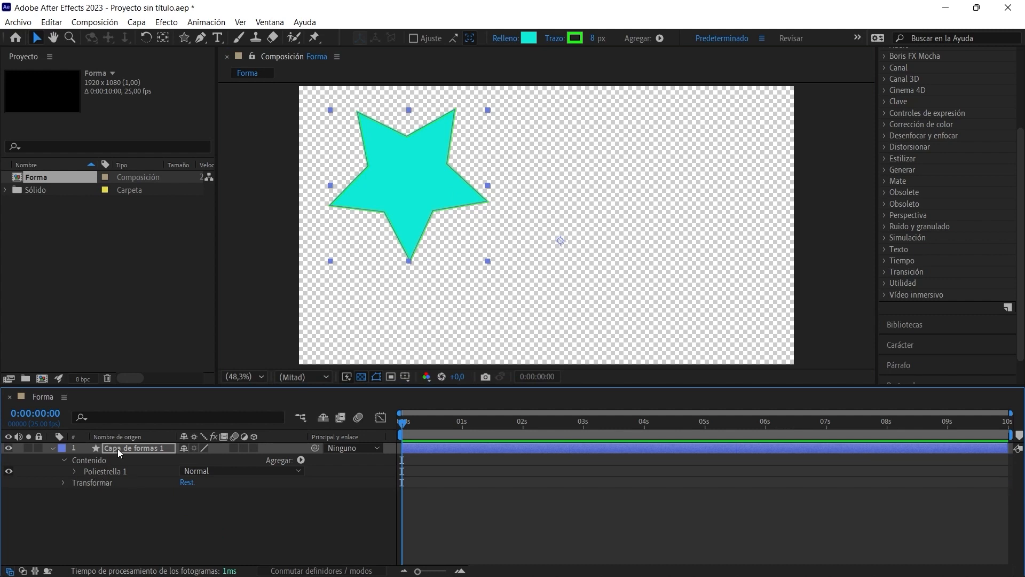
{"action": "left_click", "coordinate": [75, 472]}
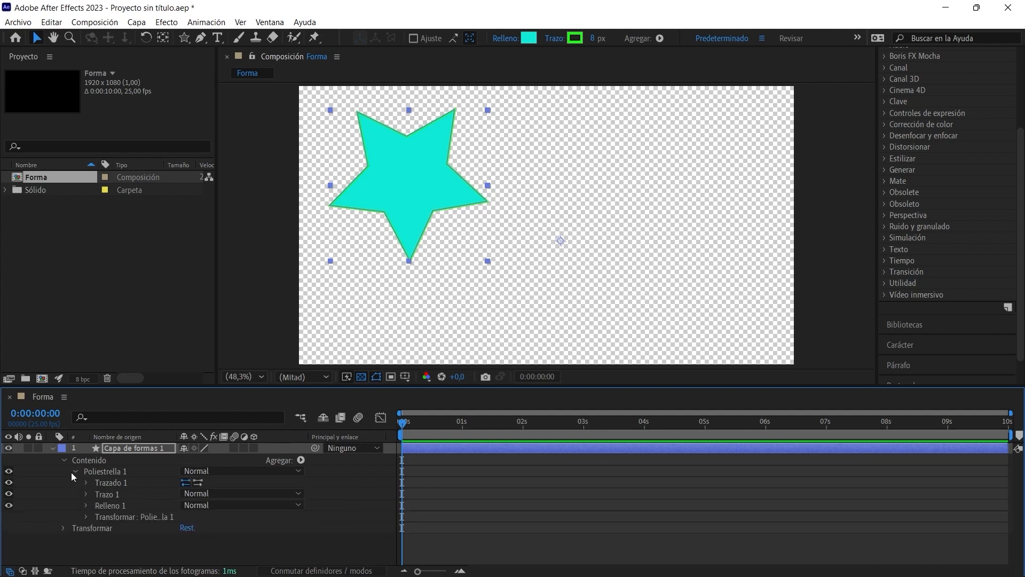
{"action": "left_click", "coordinate": [86, 483]}
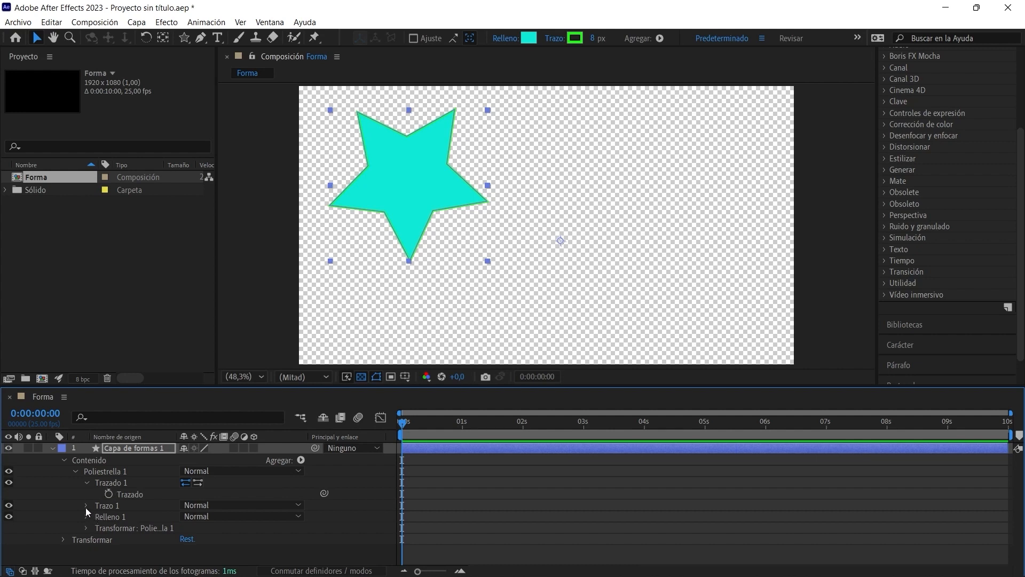
{"action": "left_click", "coordinate": [86, 505]}
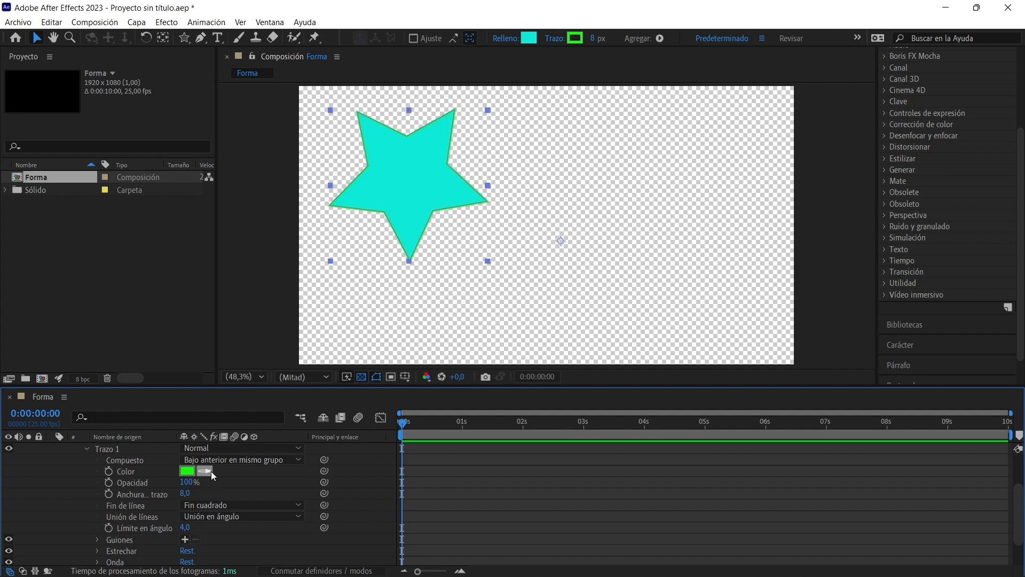
{"action": "left_click", "coordinate": [108, 471]}
{"action": "left_click", "coordinate": [188, 472]}
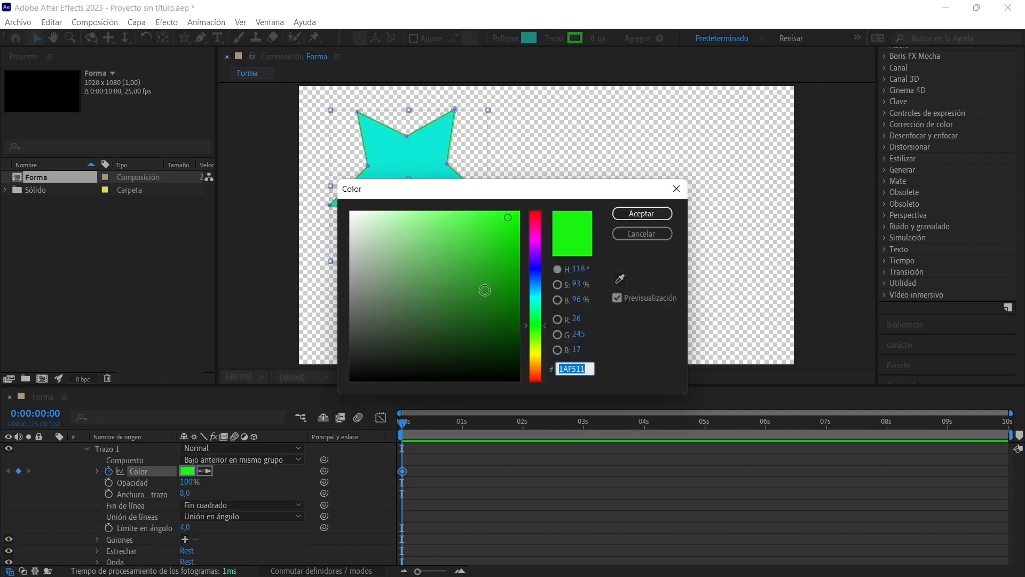
{"action": "left_click", "coordinate": [535, 353]}
{"action": "left_click", "coordinate": [508, 243]}
{"action": "left_click", "coordinate": [641, 213]}
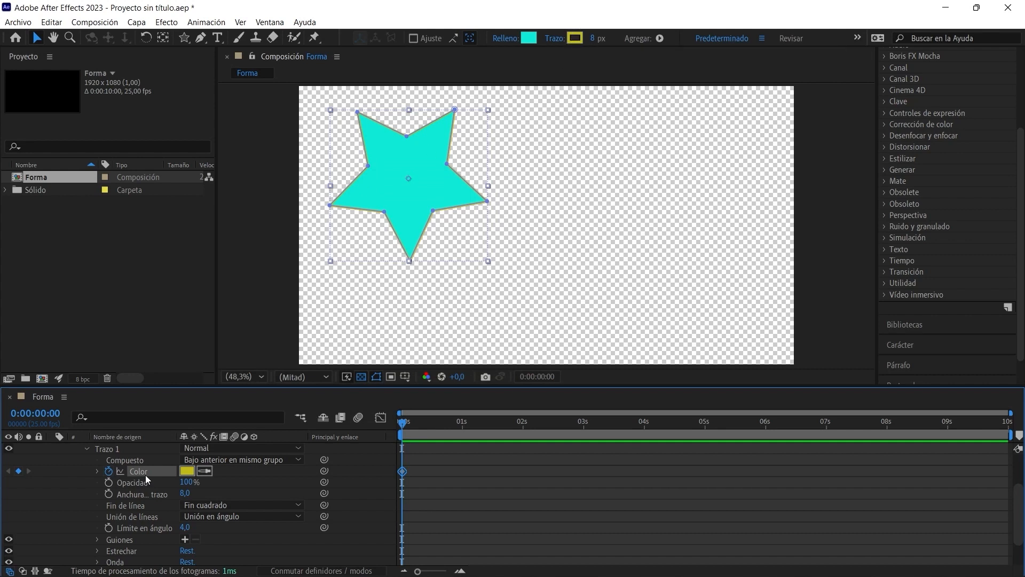
- Set the star's stroke width to 43 px and remove the keyframing from the width
{"action": "left_click", "coordinate": [108, 493]}
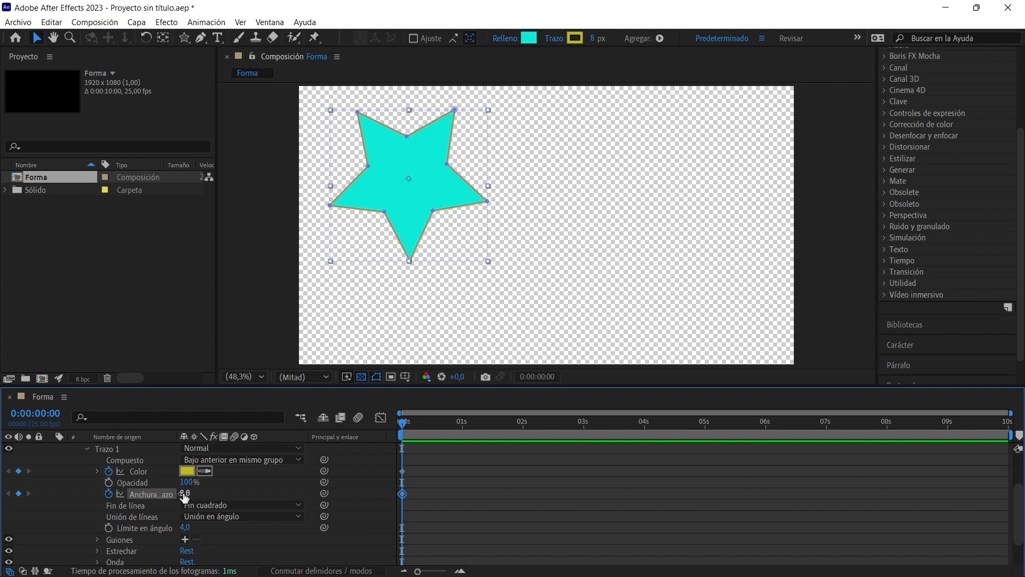
{"action": "left_click_drag", "start_coordinate": [184, 492], "coordinate": [206, 490]}
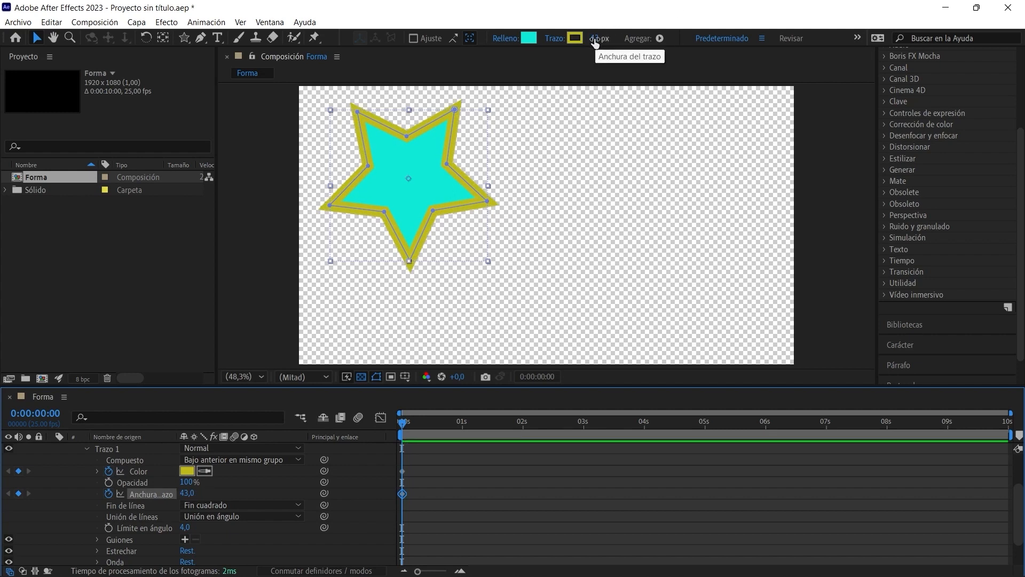
{"action": "left_click", "coordinate": [109, 493]}
- Add dashes to the star's stroke and keyframe them at 0:00:00:00 with a dash length of 22 and an offset of 176
{"action": "scroll", "coordinate": [113, 497], "scroll_direction": "down", "scroll_amount": 2}
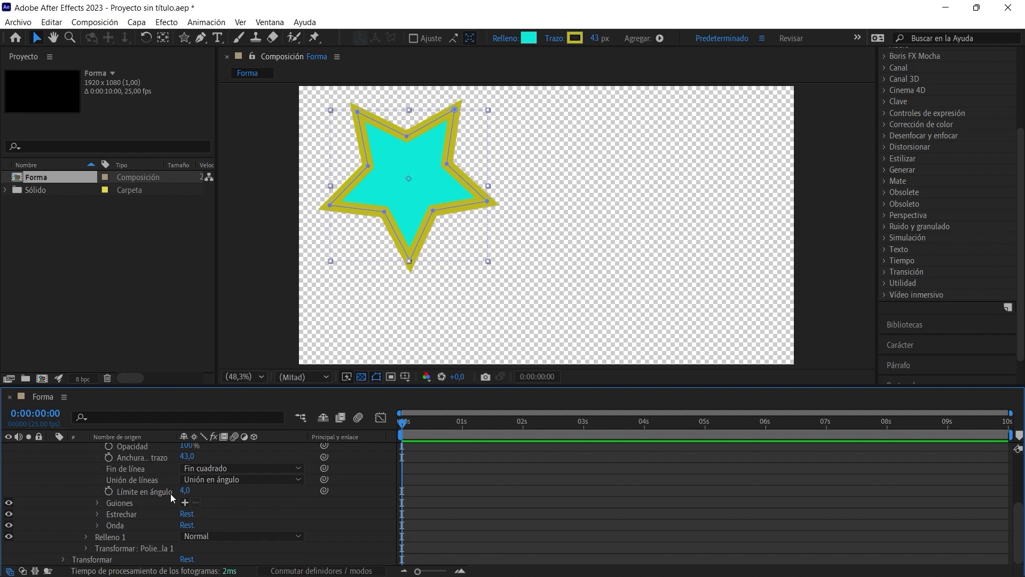
{"action": "left_click", "coordinate": [119, 504]}
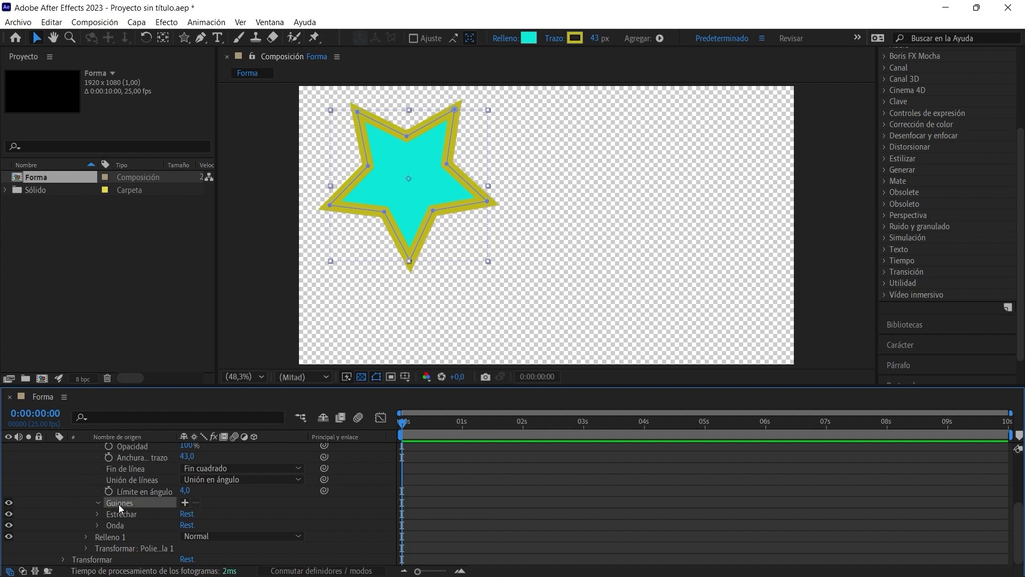
{"action": "left_click", "coordinate": [185, 503]}
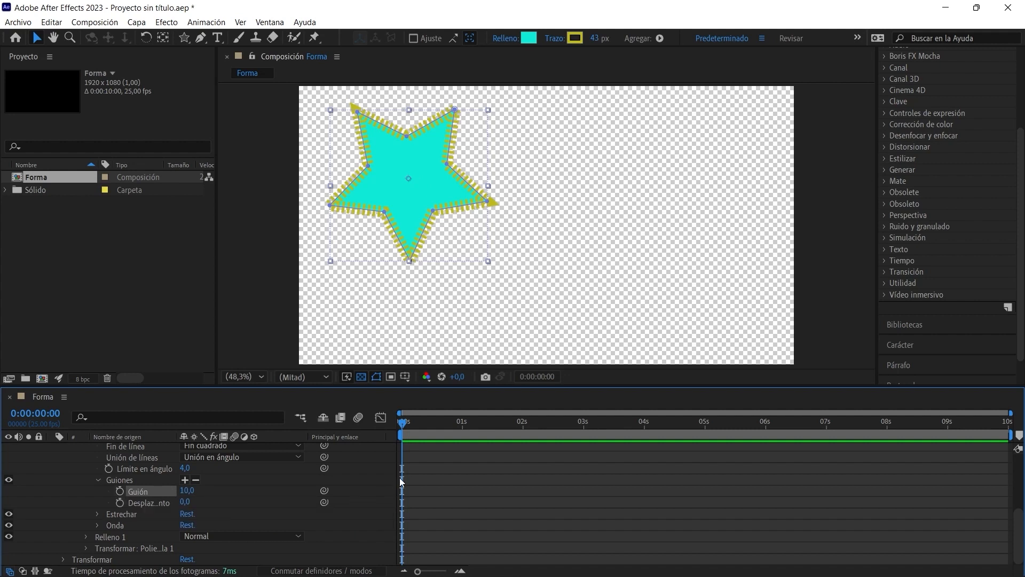
{"action": "left_click", "coordinate": [121, 493]}
{"action": "mouse_move", "coordinate": [187, 490]}
{"action": "left_mouse_down"}
{"action": "mouse_move", "coordinate": [217, 493]}
{"action": "mouse_move", "coordinate": [188, 502]}
{"action": "mouse_move", "coordinate": [200, 501]}
{"action": "mouse_move", "coordinate": [267, 484]}
{"action": "mouse_move", "coordinate": [169, 490]}
{"action": "mouse_move", "coordinate": [201, 490]}
{"action": "mouse_move", "coordinate": [194, 496]}
{"action": "left_mouse_up"}
{"action": "left_click", "coordinate": [120, 503]}
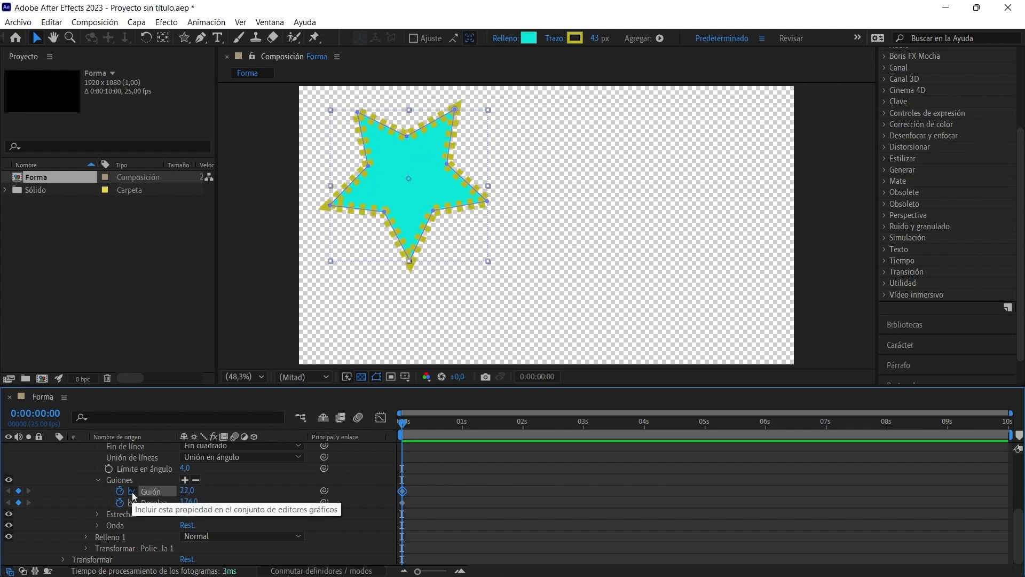
- In the graph editor, add keyframes to the Guión curve up to about 3 seconds, bend it into waves with the Pen tool, and preview the animation
{"action": "left_click", "coordinate": [381, 419]}
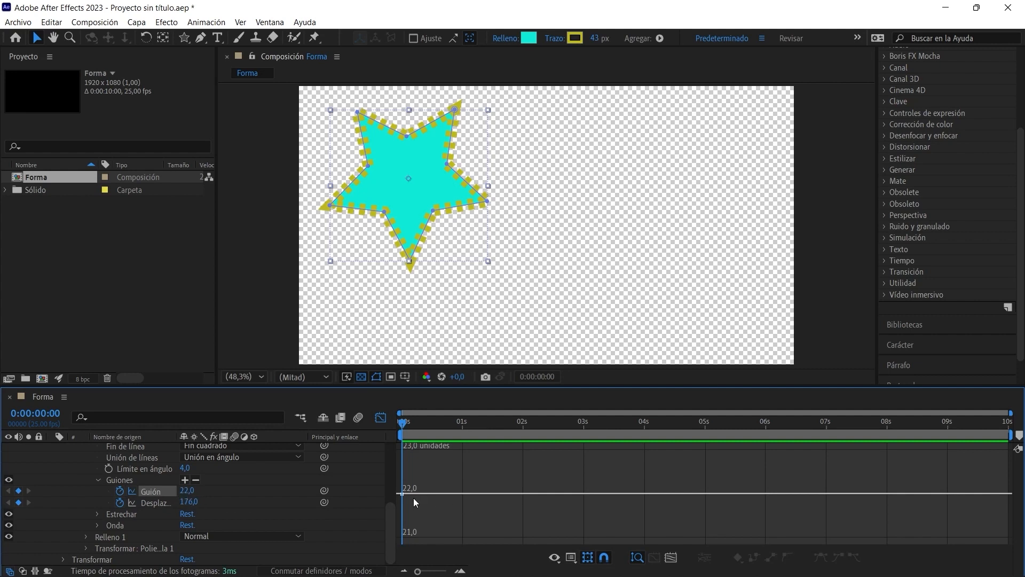
{"action": "left_click", "coordinate": [201, 37]}
{"action": "left_click", "coordinate": [524, 494]}
{"action": "left_click", "coordinate": [601, 494]}
{"action": "left_click_drag", "start_coordinate": [567, 494], "coordinate": [579, 472]}
{"action": "mouse_move", "coordinate": [404, 423]}
{"action": "left_mouse_down"}
{"action": "mouse_move", "coordinate": [578, 452]}
{"action": "mouse_move", "coordinate": [532, 451]}
{"action": "mouse_move", "coordinate": [580, 460]}
{"action": "mouse_move", "coordinate": [548, 467]}
{"action": "left_mouse_up"}
{"action": "left_click_drag", "start_coordinate": [431, 494], "coordinate": [451, 459]}
{"action": "left_click", "coordinate": [430, 439]}
{"action": "key", "text": "space"}
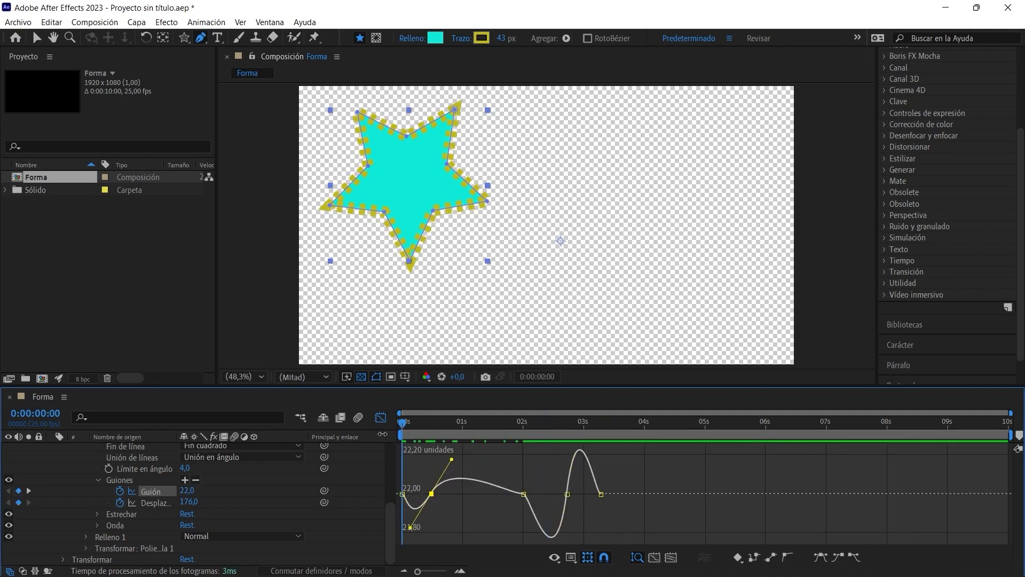
- Preview the star's dash animation and return the timeline from the graph editor to the keyframe view
{"action": "key", "text": "space"}
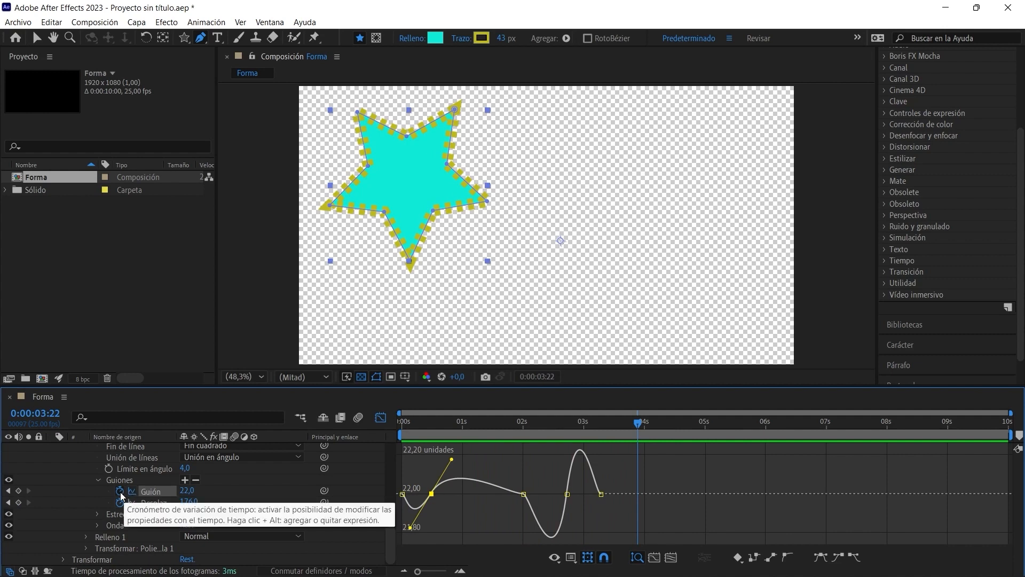
{"action": "left_click", "coordinate": [380, 420]}
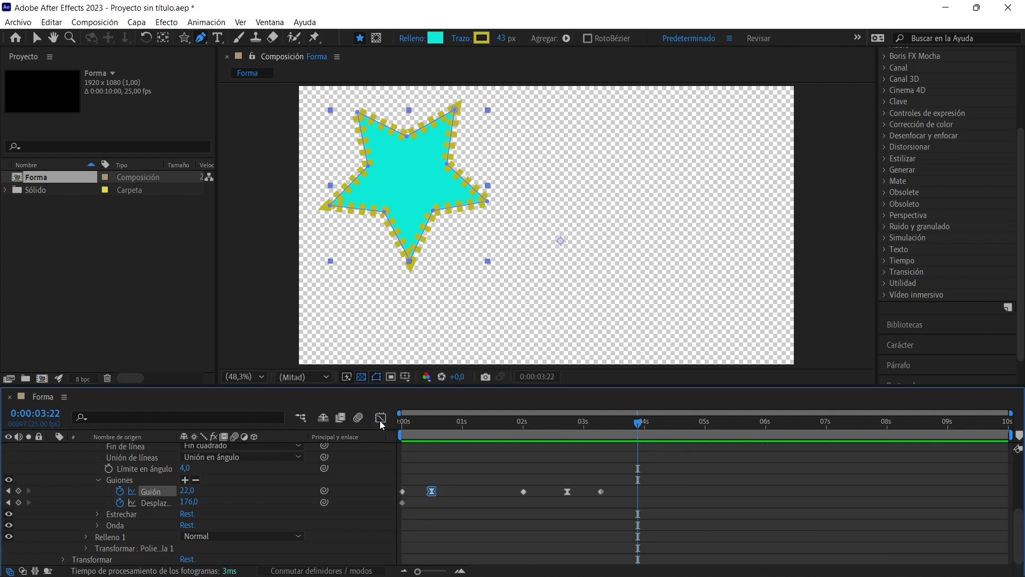
- Animate the initial length of the star's stroke taper (Estrechar) from 0% near the start to 100% at 0:00:01:02
{"action": "mouse_move", "coordinate": [637, 423]}
{"action": "left_mouse_down"}
{"action": "mouse_move", "coordinate": [403, 448]}
{"action": "mouse_move", "coordinate": [546, 436]}
{"action": "mouse_move", "coordinate": [520, 439]}
{"action": "mouse_move", "coordinate": [584, 444]}
{"action": "mouse_move", "coordinate": [438, 461]}
{"action": "left_mouse_up"}
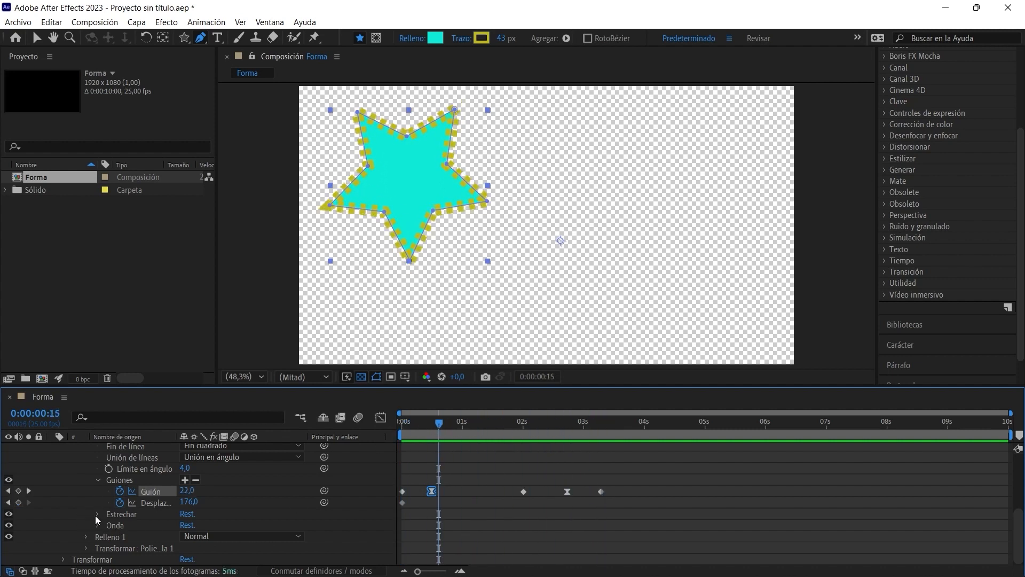
{"action": "left_click", "coordinate": [97, 513]}
{"action": "scroll", "coordinate": [86, 481], "scroll_direction": "down", "scroll_amount": 3}
{"action": "left_click", "coordinate": [119, 468]}
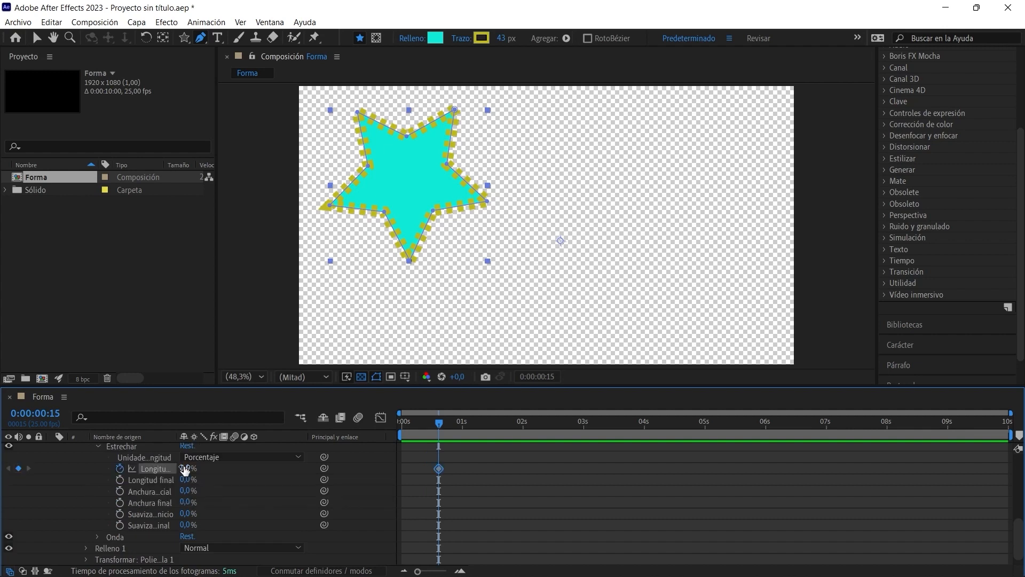
{"action": "mouse_move", "coordinate": [185, 469]}
{"action": "left_mouse_down"}
{"action": "mouse_move", "coordinate": [260, 466]}
{"action": "mouse_move", "coordinate": [172, 466]}
{"action": "mouse_move", "coordinate": [193, 479]}
{"action": "mouse_move", "coordinate": [265, 478]}
{"action": "mouse_move", "coordinate": [184, 479]}
{"action": "left_mouse_up"}
{"action": "left_click_drag", "start_coordinate": [439, 469], "coordinate": [410, 470]}
{"action": "left_click", "coordinate": [410, 424]}
{"action": "left_click_drag", "start_coordinate": [412, 425], "coordinate": [469, 424]}
{"action": "left_click_drag", "start_coordinate": [187, 468], "coordinate": [252, 462]}
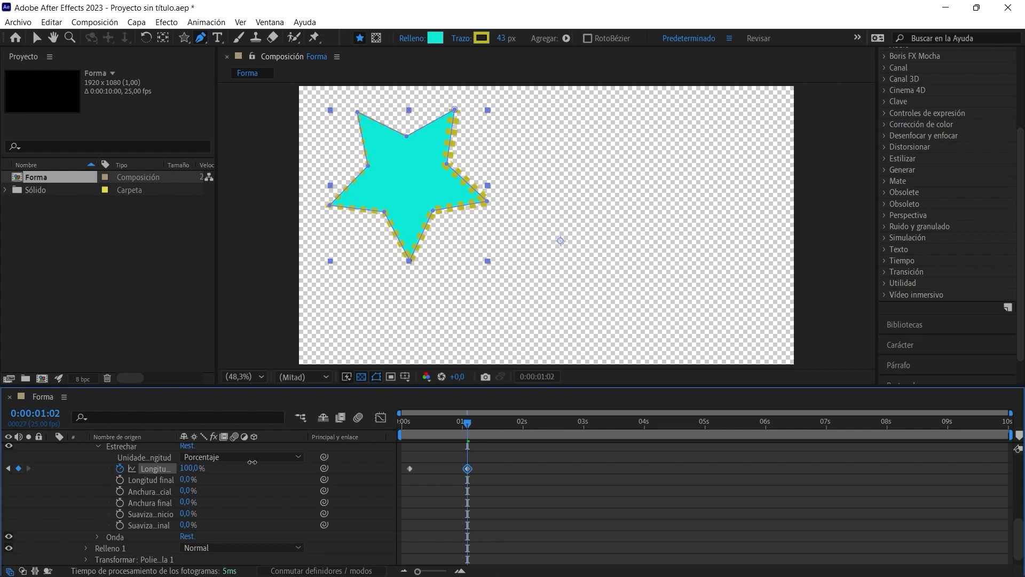
- Keyframe the taper's Longitud final at 90% at 0:00:01:02, add another keyframe at about 2 seconds, and preview the animation
{"action": "left_click", "coordinate": [120, 479]}
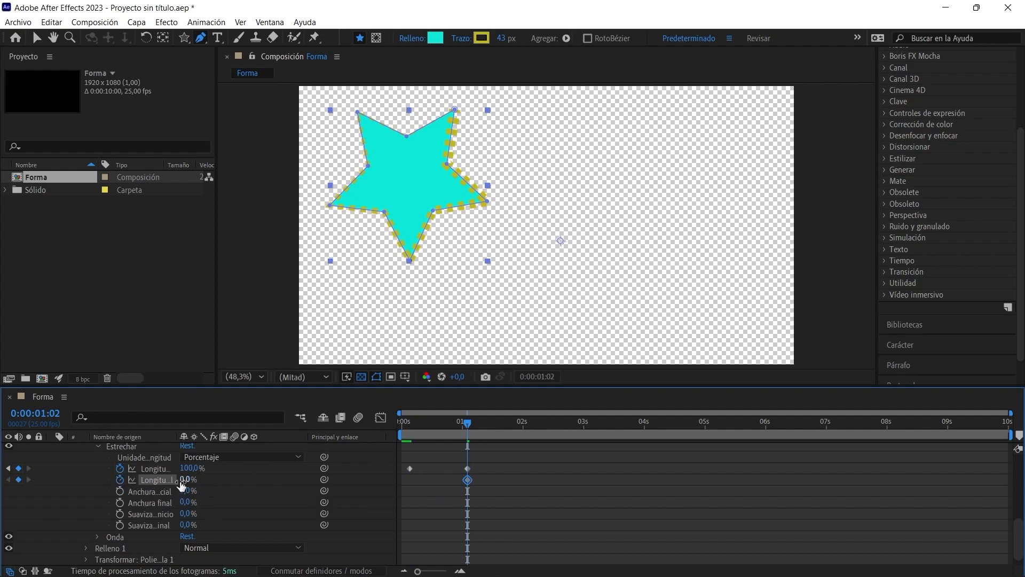
{"action": "left_click_drag", "start_coordinate": [183, 481], "coordinate": [242, 477]}
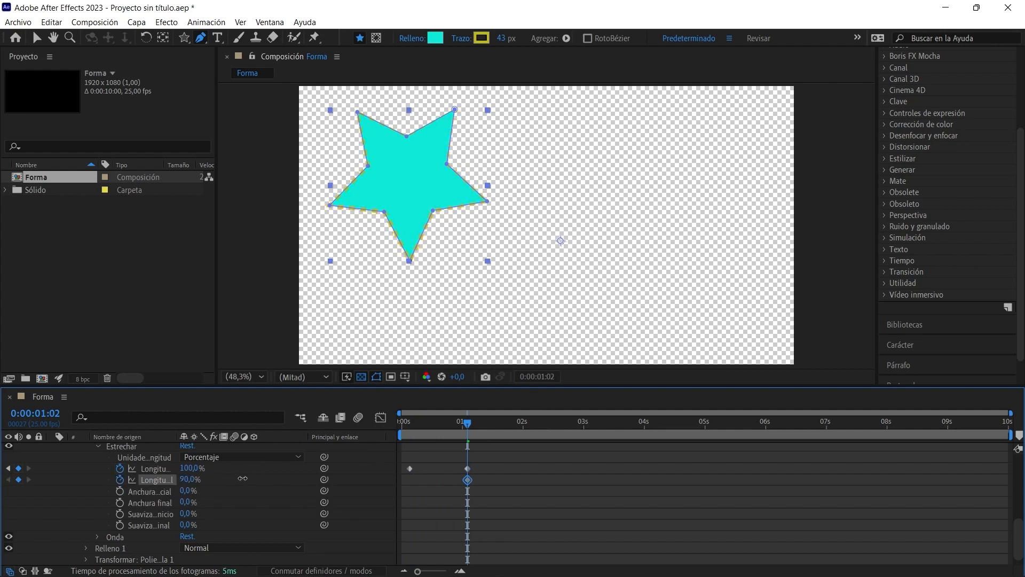
{"action": "left_click_drag", "start_coordinate": [468, 423], "coordinate": [524, 423]}
{"action": "left_click_drag", "start_coordinate": [188, 479], "coordinate": [141, 480]}
{"action": "left_click_drag", "start_coordinate": [523, 423], "coordinate": [429, 423]}
{"action": "left_click_drag", "start_coordinate": [429, 423], "coordinate": [401, 423]}
{"action": "key", "text": "space"}
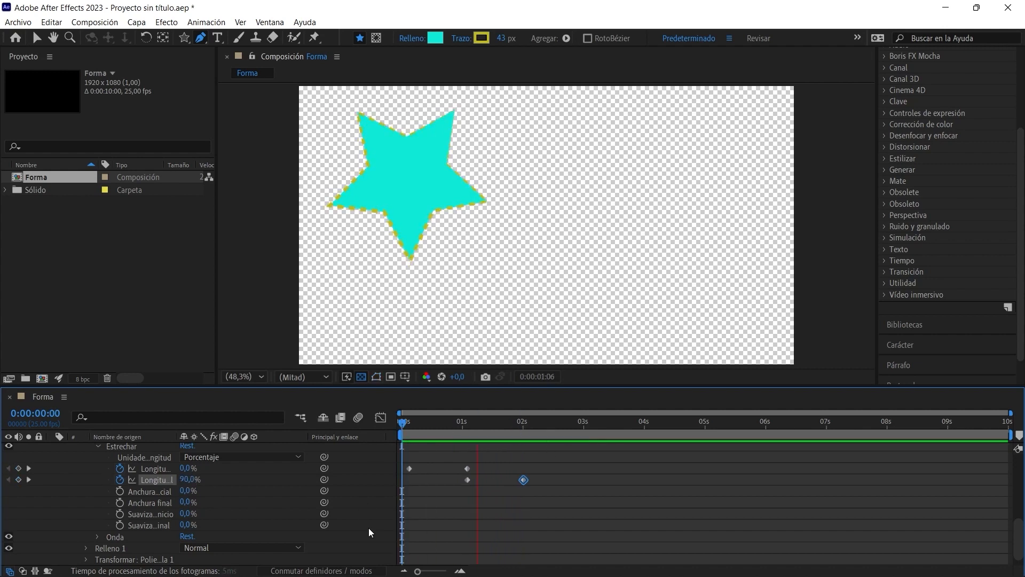
{"action": "left_click", "coordinate": [645, 449]}
{"action": "left_click_drag", "start_coordinate": [645, 424], "coordinate": [398, 450]}
- In the star stroke's Onda settings, keyframe Cantidad at 64% and Longitud at 45 at 0:00:00:01, and set Fase to 71°
{"action": "left_click", "coordinate": [99, 530]}
{"action": "left_click", "coordinate": [98, 527]}
{"action": "scroll", "coordinate": [182, 522], "scroll_direction": "down", "scroll_amount": 2}
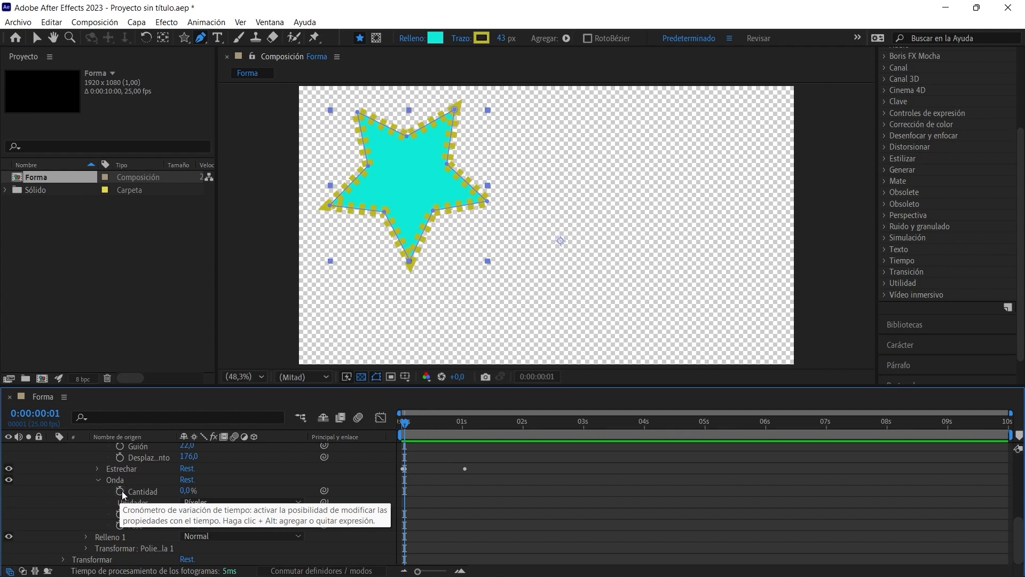
{"action": "left_click", "coordinate": [120, 491]}
{"action": "mouse_move", "coordinate": [184, 490]}
{"action": "left_mouse_down"}
{"action": "mouse_move", "coordinate": [220, 496]}
{"action": "mouse_move", "coordinate": [149, 513]}
{"action": "left_mouse_up"}
{"action": "left_click", "coordinate": [120, 513]}
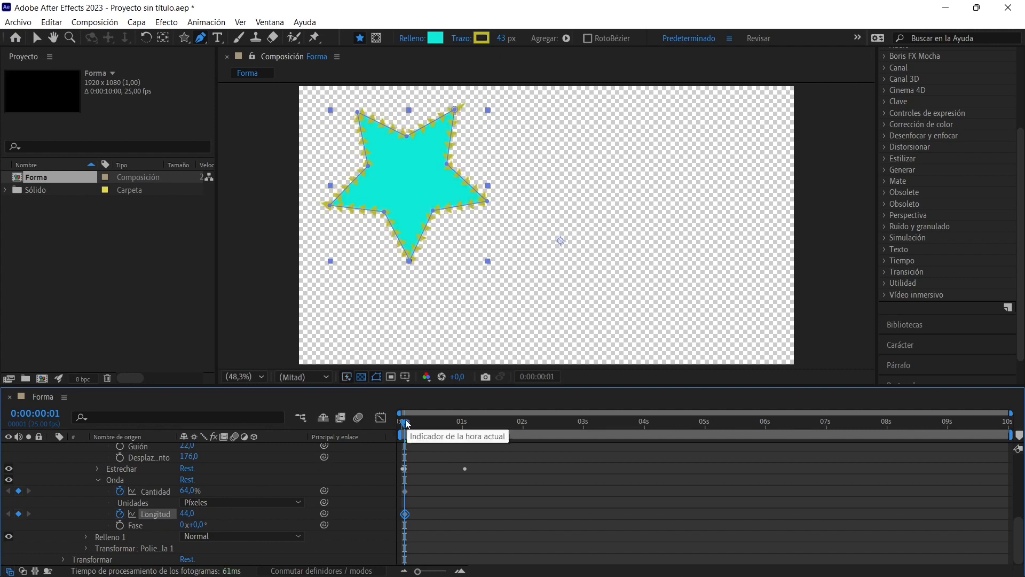
{"action": "left_click_drag", "start_coordinate": [183, 514], "coordinate": [216, 530]}
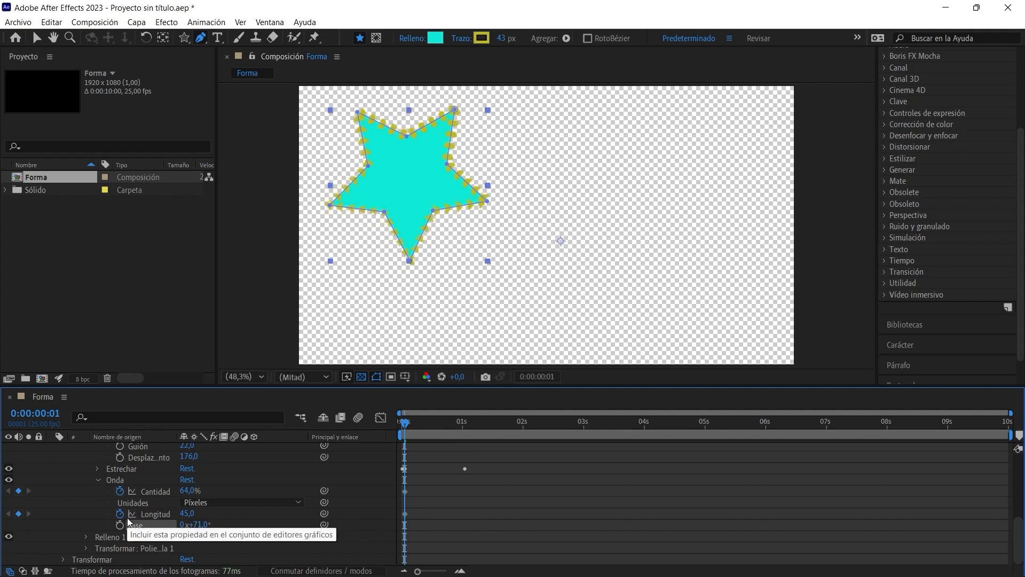
- Move the star down by setting the position in its group transform to -591,7, -125,1
{"action": "left_click", "coordinate": [87, 548]}
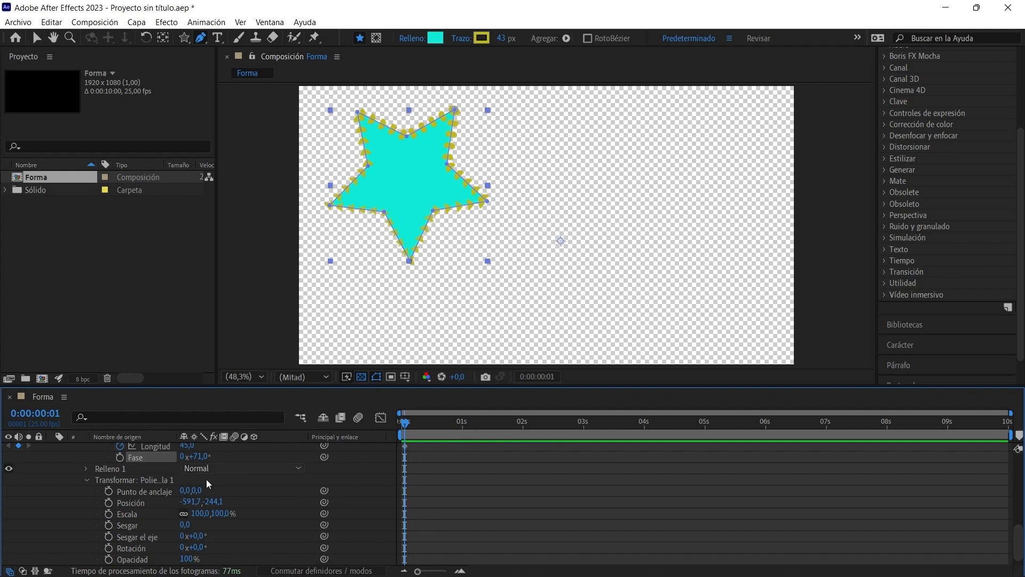
{"action": "scroll", "coordinate": [171, 510], "scroll_direction": "down", "scroll_amount": 1}
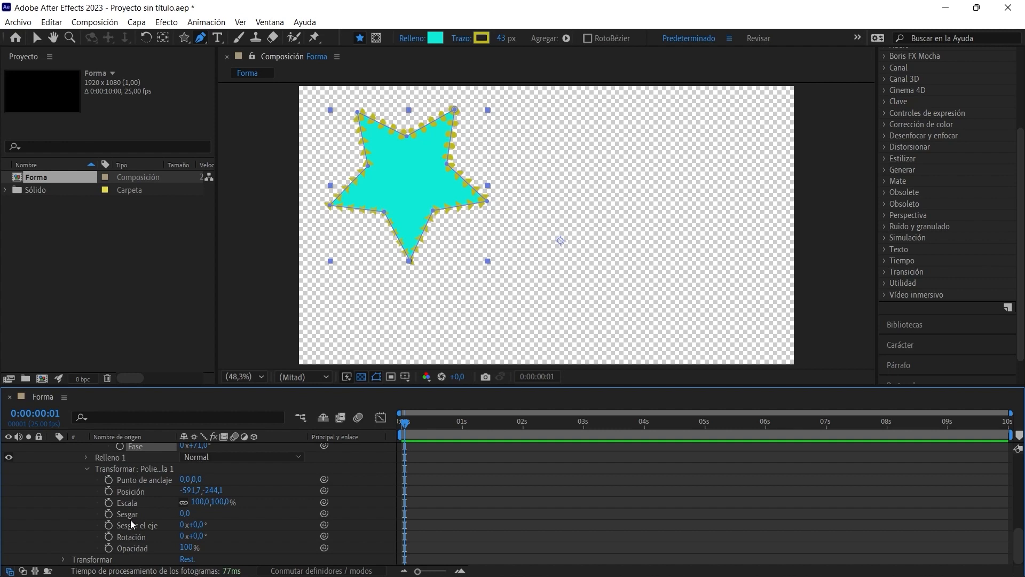
{"action": "left_click_drag", "start_coordinate": [214, 490], "coordinate": [282, 478]}
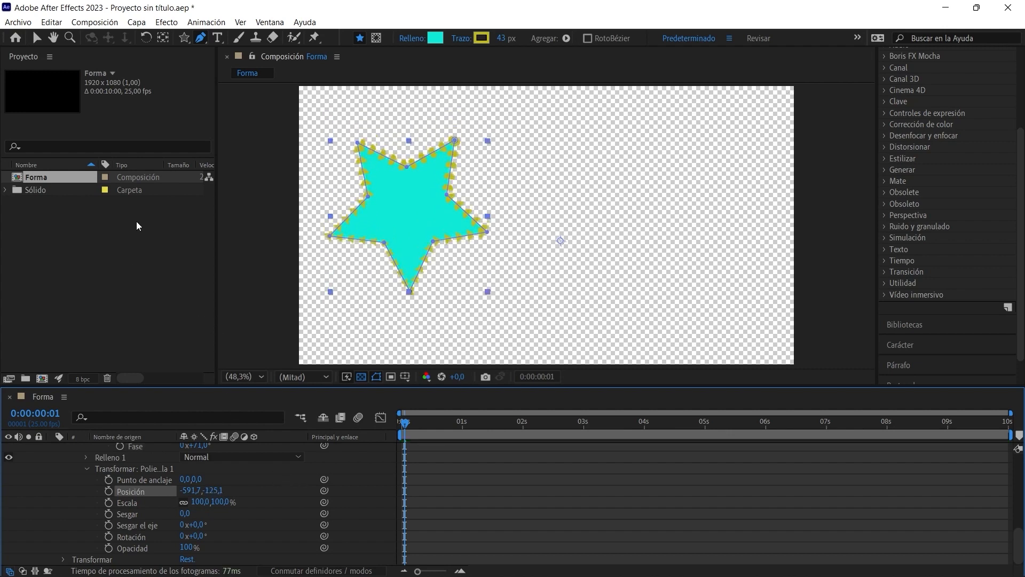
- Draw a rounded rectangle to the right of the star within the same shape layer
{"action": "mouse_move", "coordinate": [184, 37]}
{"action": "left_mouse_down"}
{"action": "mouse_move", "coordinate": [224, 50]}
{"action": "mouse_move", "coordinate": [225, 37]}
{"action": "left_mouse_up"}
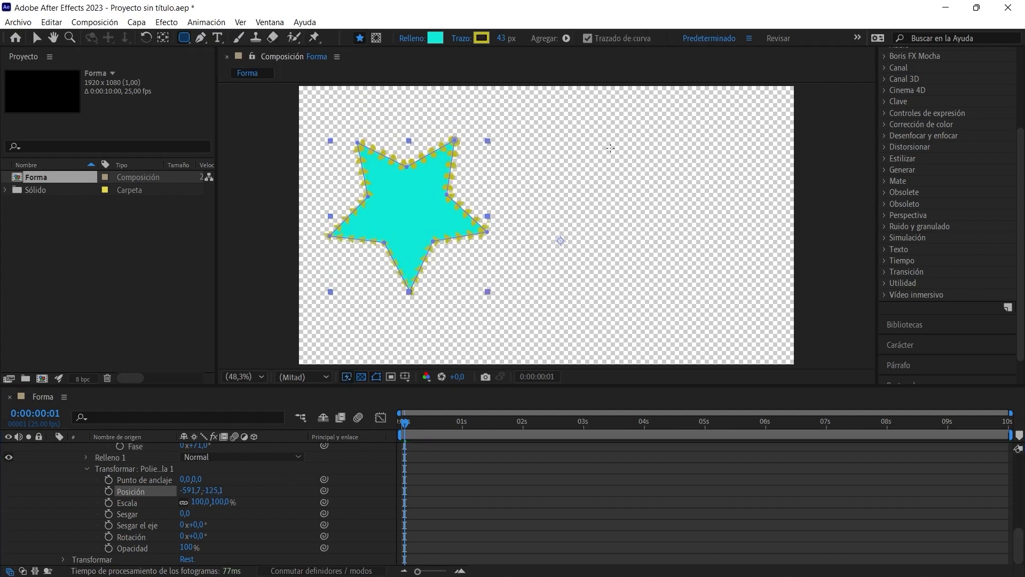
{"action": "left_click_drag", "start_coordinate": [615, 145], "coordinate": [761, 279]}
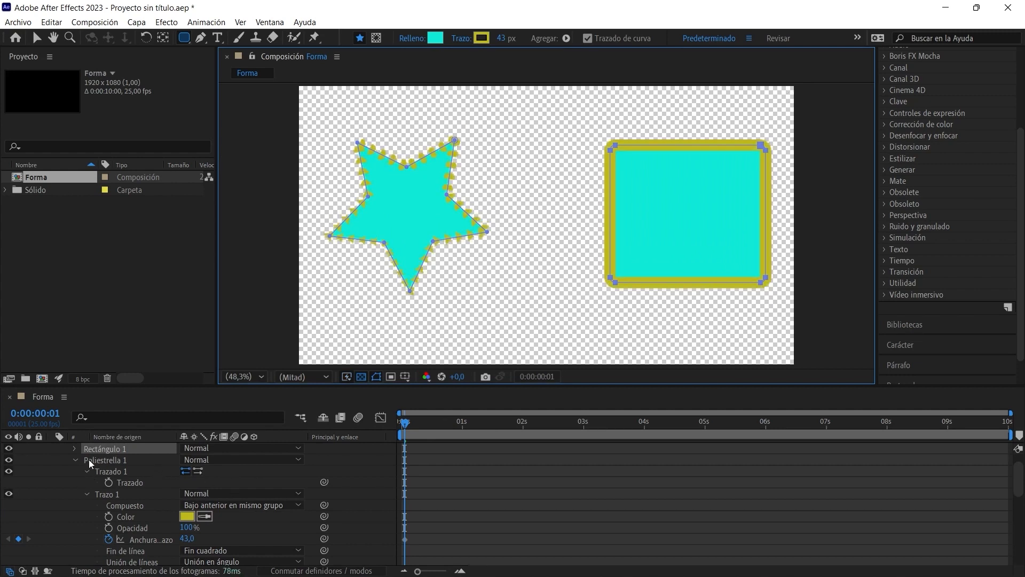
- Add a position keyframe to the star's group transform at 0:00:00:01 and set the position to -614,7, -125,1
{"action": "scroll", "coordinate": [116, 496], "scroll_direction": "down", "scroll_amount": 3}
{"action": "scroll", "coordinate": [118, 505], "scroll_direction": "down", "scroll_amount": 3}
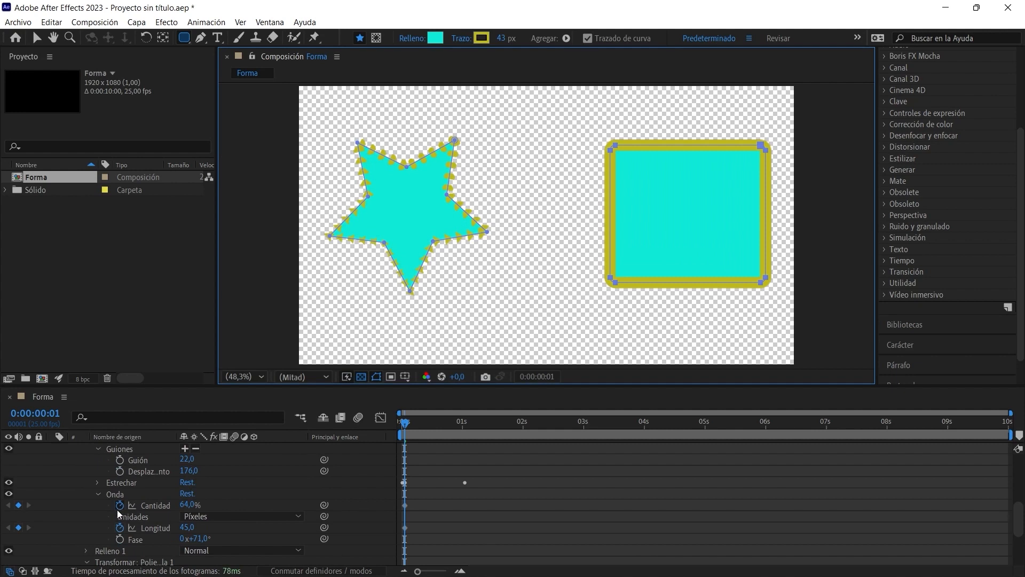
{"action": "scroll", "coordinate": [135, 484], "scroll_direction": "up", "scroll_amount": 6}
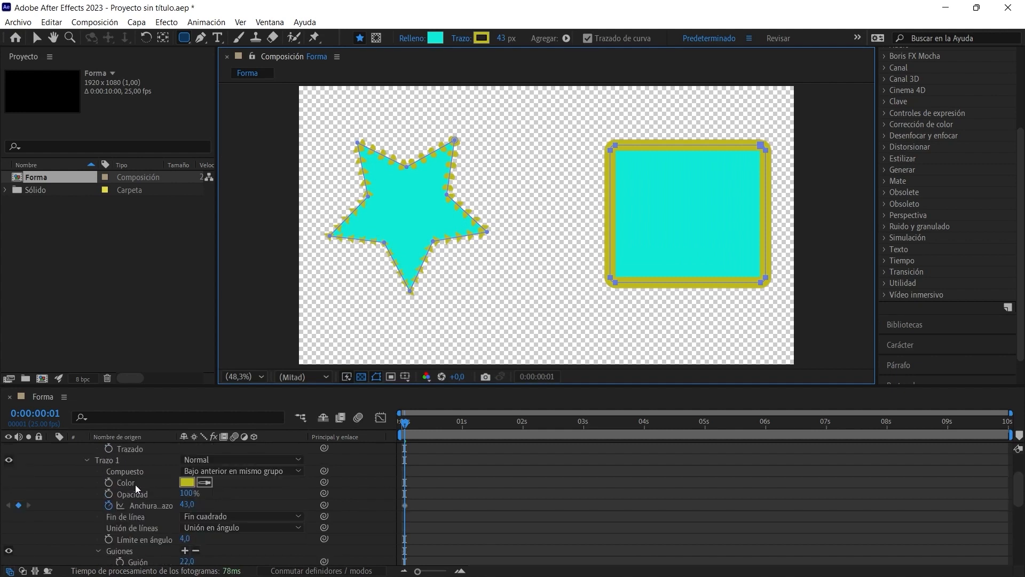
{"action": "left_click", "coordinate": [108, 483]}
{"action": "scroll", "coordinate": [141, 513], "scroll_direction": "down", "scroll_amount": 6}
{"action": "left_click", "coordinate": [143, 490]}
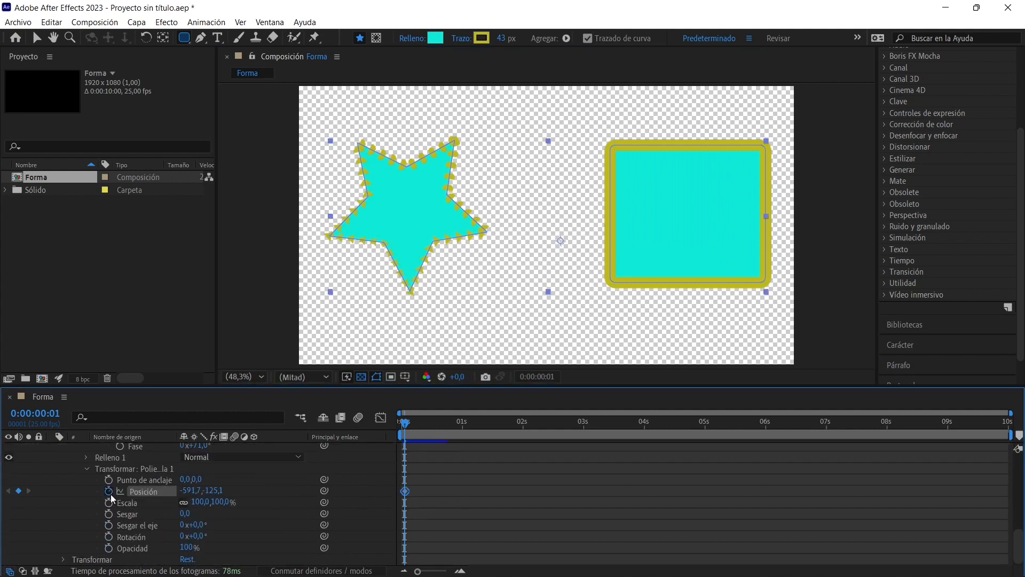
{"action": "mouse_move", "coordinate": [192, 495]}
{"action": "left_mouse_down"}
{"action": "mouse_move", "coordinate": [163, 491]}
{"action": "mouse_move", "coordinate": [245, 491]}
{"action": "mouse_move", "coordinate": [173, 491]}
{"action": "left_mouse_up"}
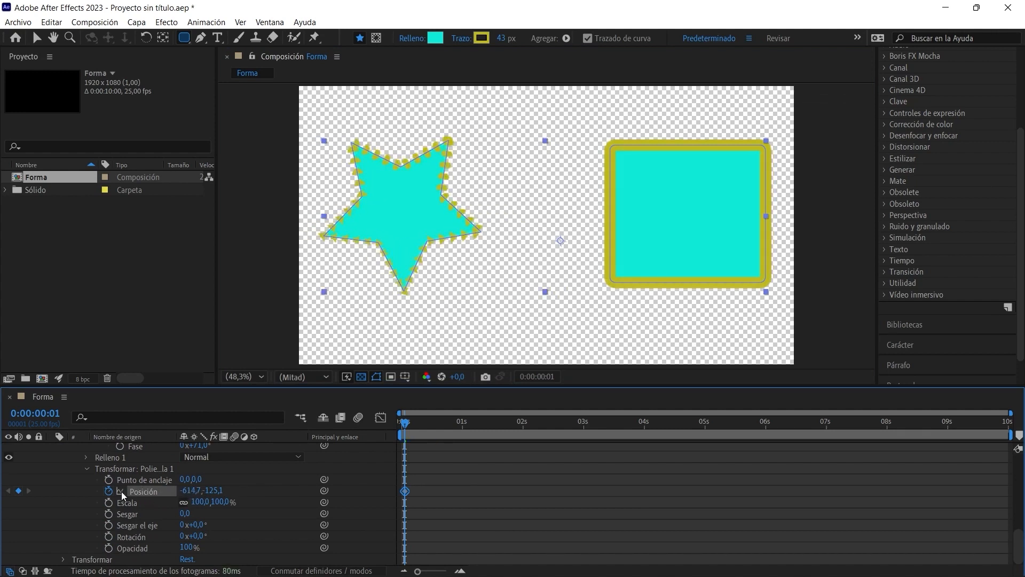
- Collapse the Poliestrella 1 group and expand Rectángulo 1 down to its stroke's Guiones settings
{"action": "scroll", "coordinate": [118, 488], "scroll_direction": "up", "scroll_amount": 7}
{"action": "left_click", "coordinate": [78, 469]}
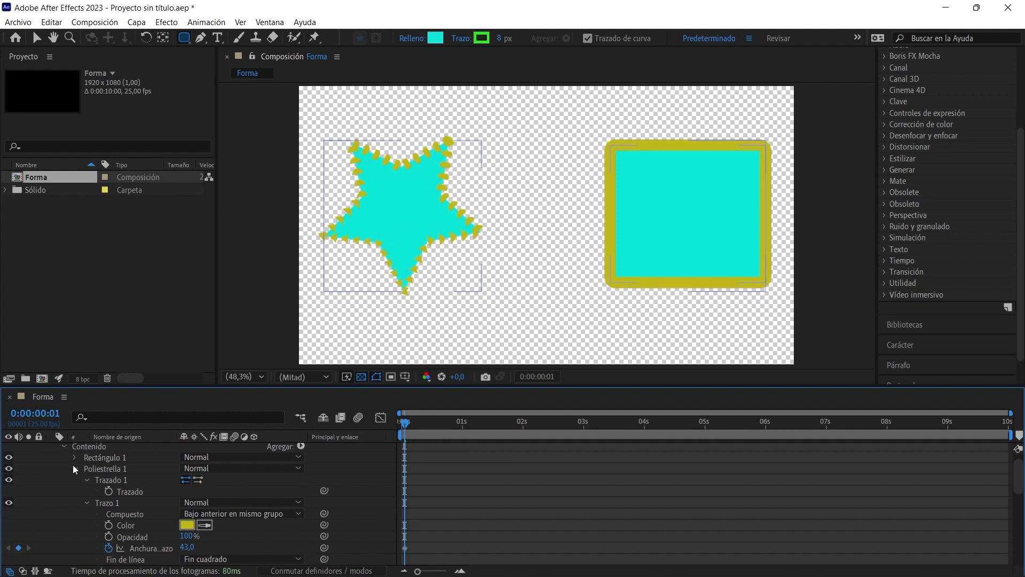
{"action": "left_click", "coordinate": [75, 469]}
{"action": "left_click", "coordinate": [75, 471]}
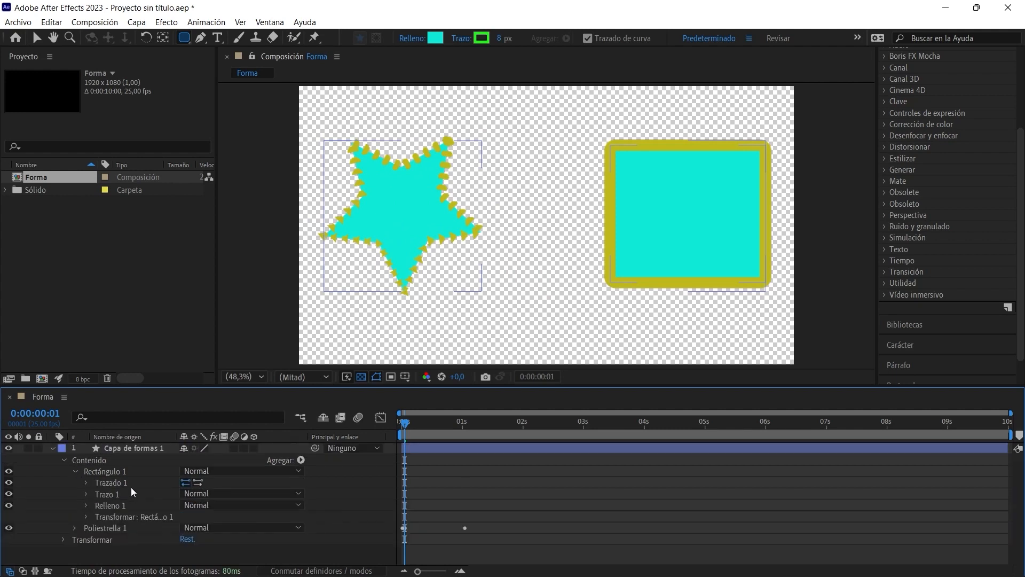
{"action": "left_click", "coordinate": [85, 483]}
{"action": "left_click", "coordinate": [86, 483]}
{"action": "left_click", "coordinate": [87, 493]}
{"action": "scroll", "coordinate": [169, 479], "scroll_direction": "down", "scroll_amount": 4}
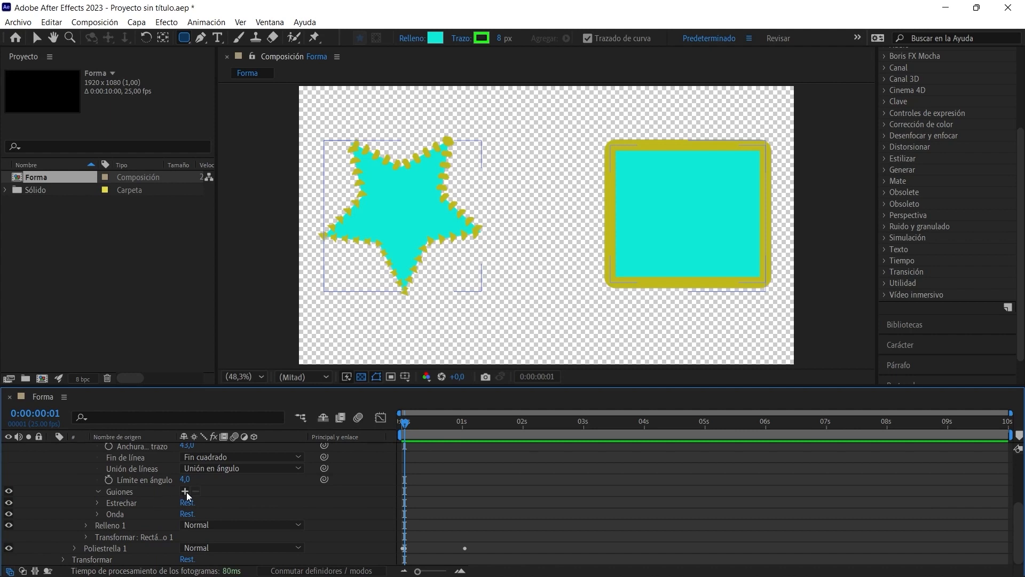
- Add dashes to the rectangle's stroke with Guión 17, Espacio 10 and Guión 2 at 39, and keyframe Guión 2 at 0:00:00:01
{"action": "left_click", "coordinate": [187, 492]}
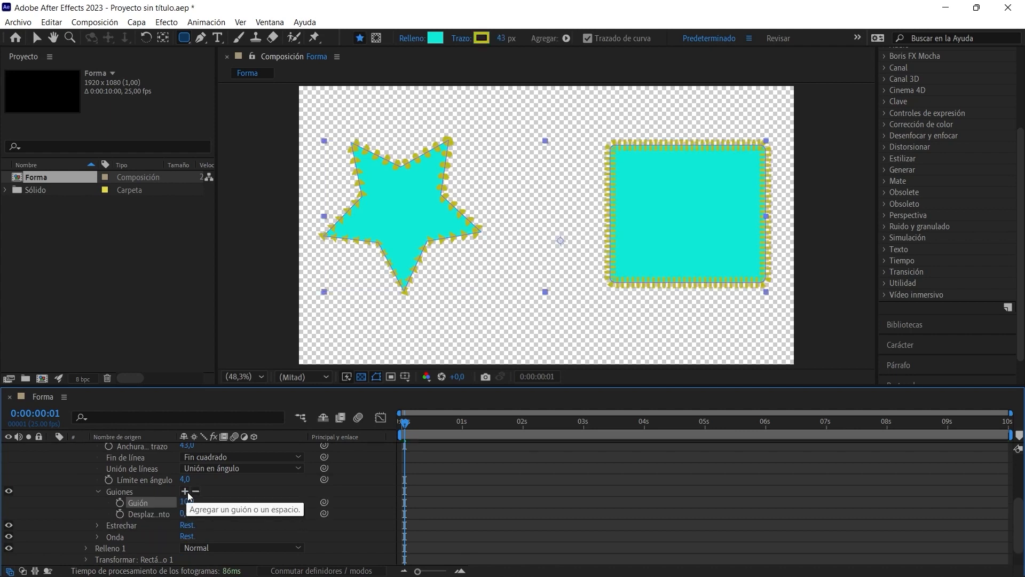
{"action": "left_click", "coordinate": [187, 491]}
{"action": "left_click", "coordinate": [186, 492]}
{"action": "left_click_drag", "start_coordinate": [186, 502], "coordinate": [203, 523]}
{"action": "left_click", "coordinate": [140, 525]}
{"action": "left_click", "coordinate": [120, 525]}
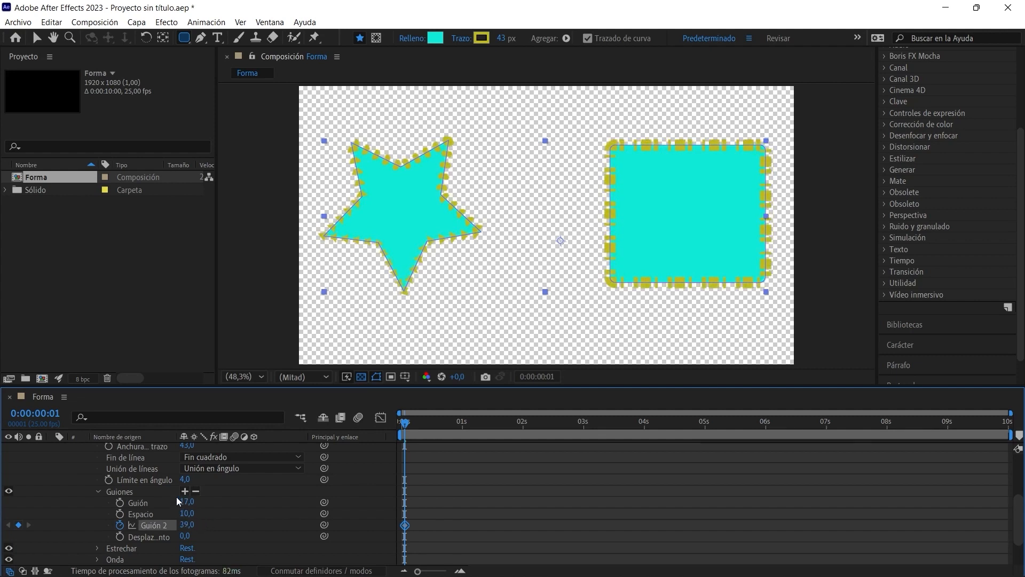
{"action": "scroll", "coordinate": [175, 498], "scroll_direction": "down", "scroll_amount": 3}
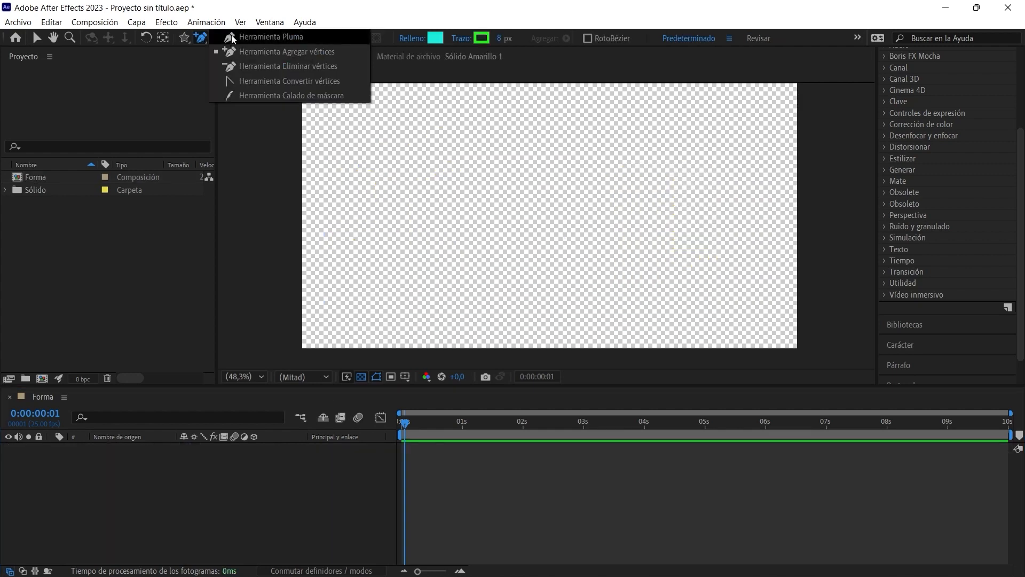
- Draw a large star as a new shape layer in the empty Forma composition
{"action": "left_click", "coordinate": [232, 34]}
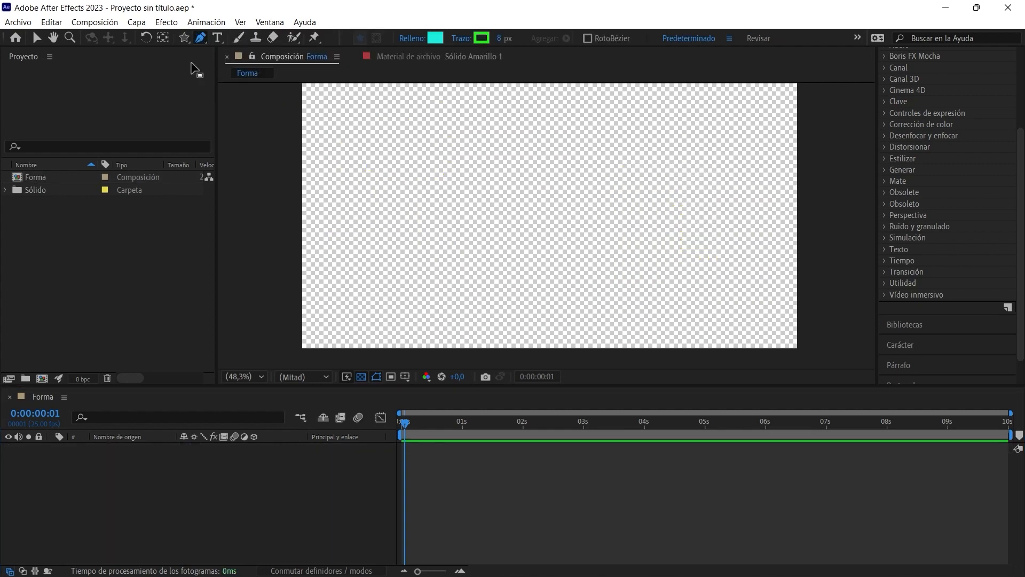
{"action": "left_click", "coordinate": [185, 38]}
{"action": "left_click_drag", "start_coordinate": [378, 161], "coordinate": [540, 297]}
{"action": "key", "text": "v"}
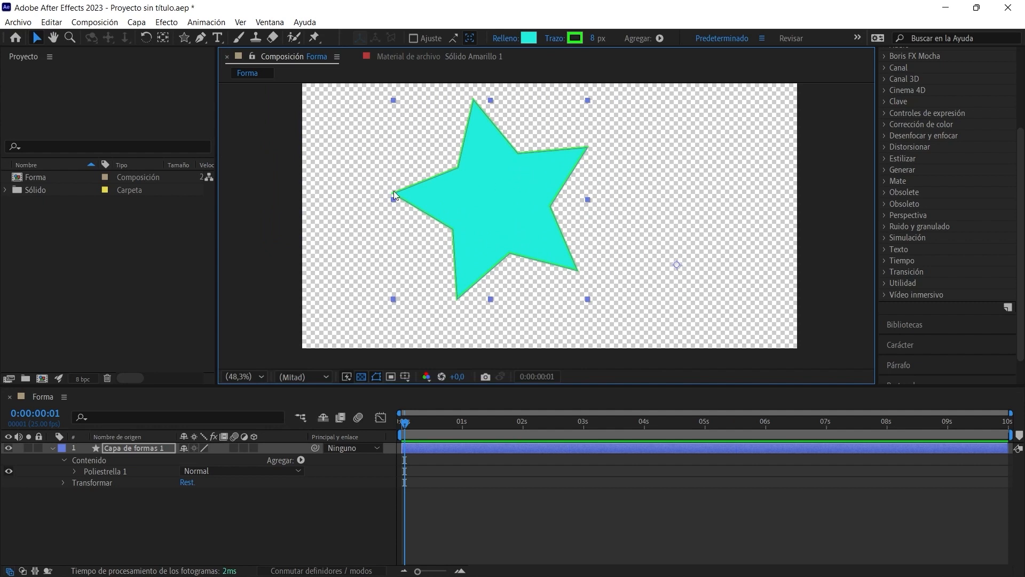
- Review the star's Poliestrella 1 contents and stroke properties, and delete the shape layer
{"action": "left_click", "coordinate": [75, 471]}
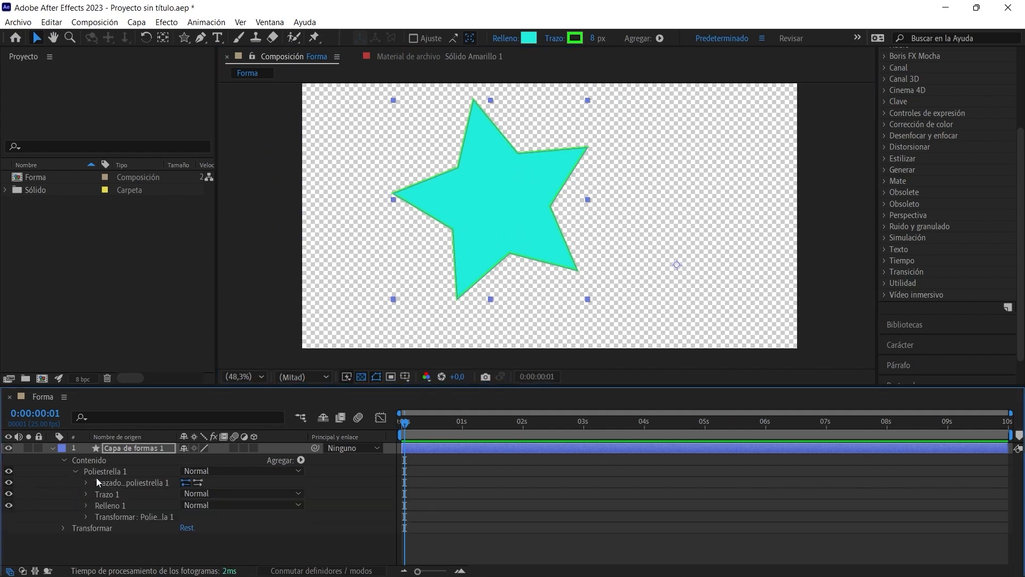
{"action": "left_click", "coordinate": [86, 493]}
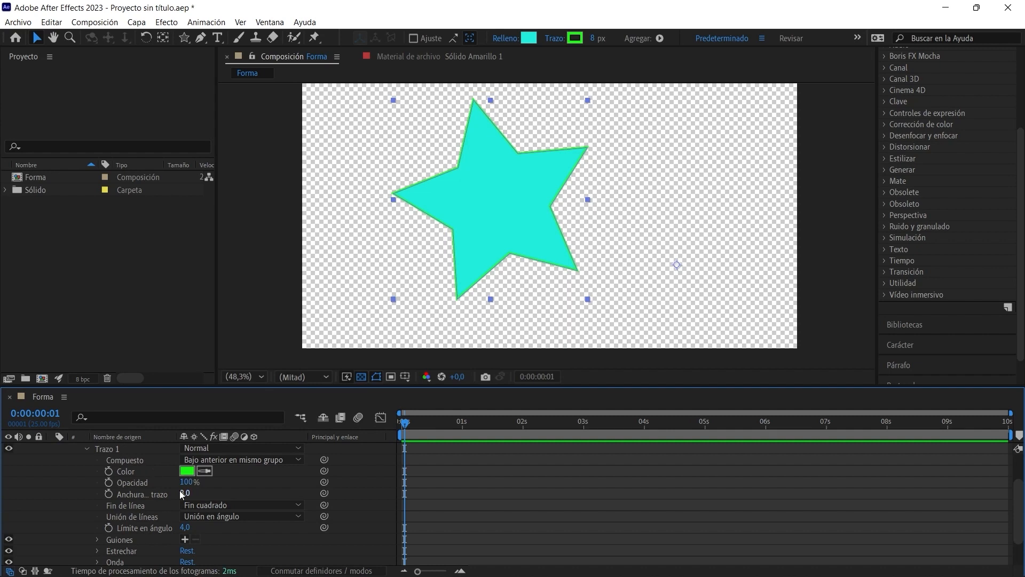
{"action": "left_click", "coordinate": [87, 449]}
{"action": "left_click", "coordinate": [63, 461]}
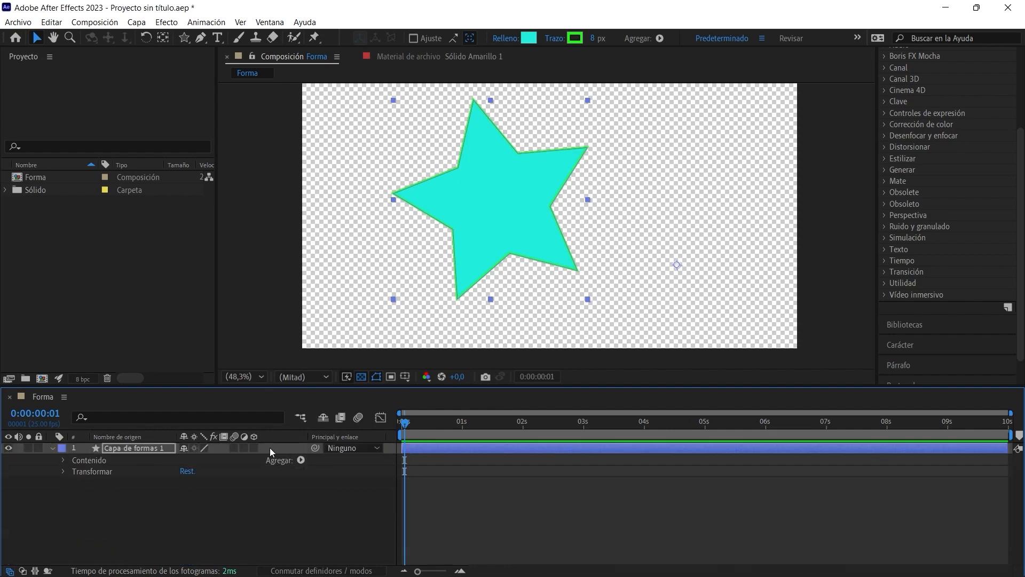
{"action": "key", "text": "Delete"}
{"action": "key", "text": "Delete"}
- Create an empty shape layer in the Forma composition and expand its properties
{"action": "right_click", "coordinate": [129, 483]}
{"action": "mouse_move", "coordinate": [225, 326]}
{"action": "left_click", "coordinate": [382, 414]}
{"action": "left_click", "coordinate": [53, 448]}
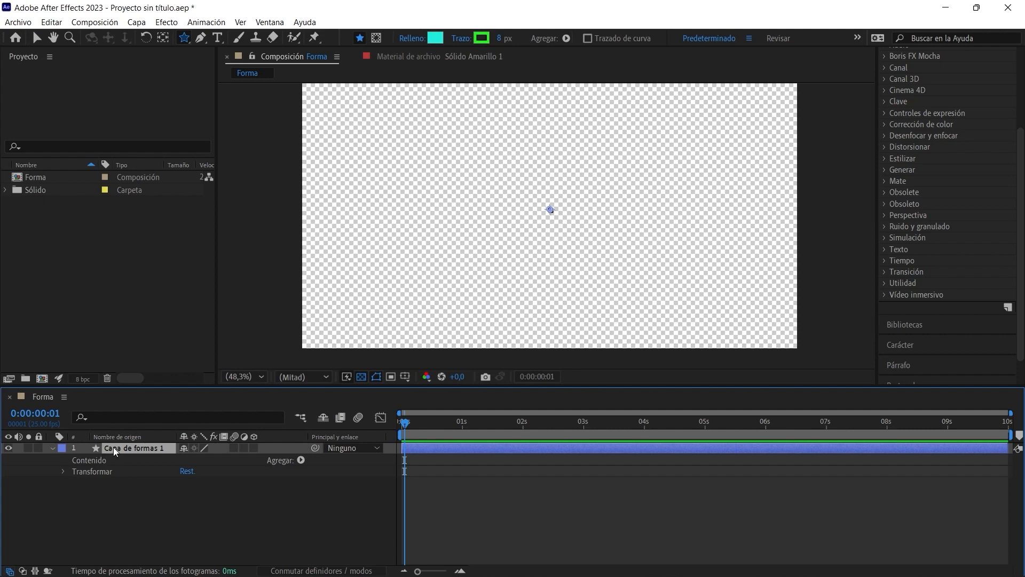
- Check the empty shape layer's Transformar properties and add a Poliestrella path to its Contenido
{"action": "left_click", "coordinate": [64, 471]}
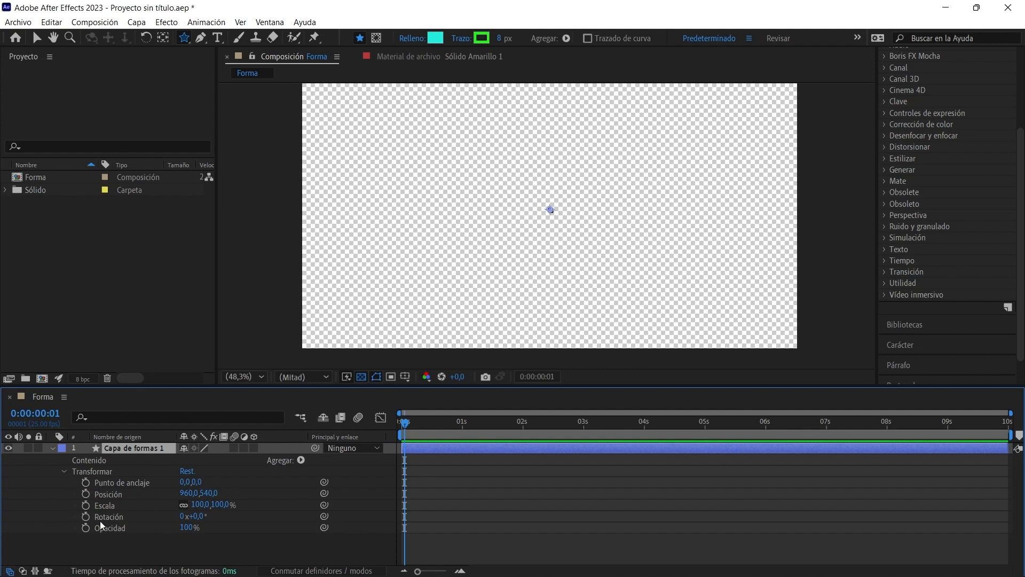
{"action": "left_click", "coordinate": [63, 471]}
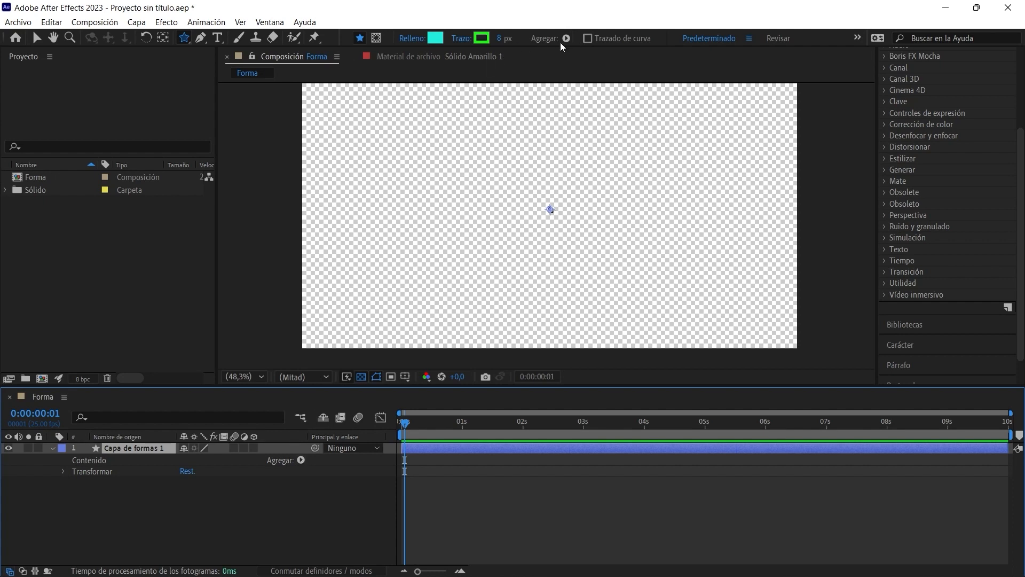
{"action": "left_click", "coordinate": [301, 460]}
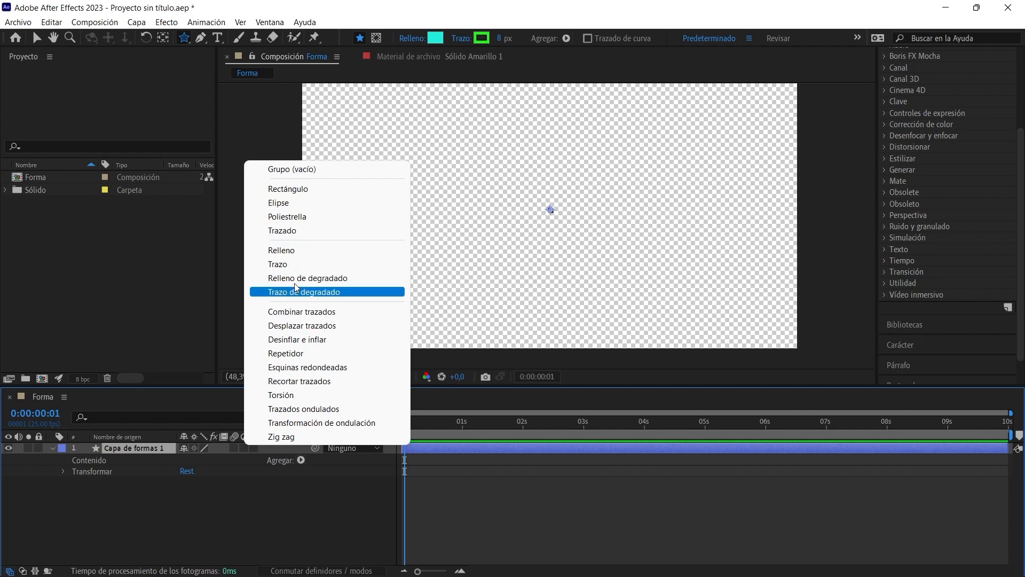
{"action": "left_click", "coordinate": [282, 218]}
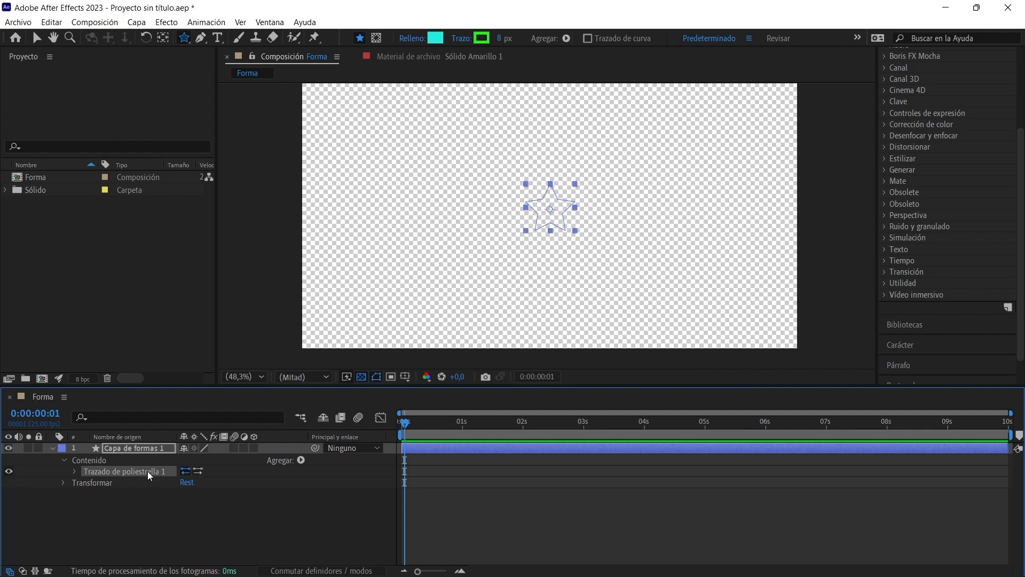
- Draw a large filled and stroked star in the upper-left part of the composition, within the same shape layer
{"action": "left_click", "coordinate": [184, 37]}
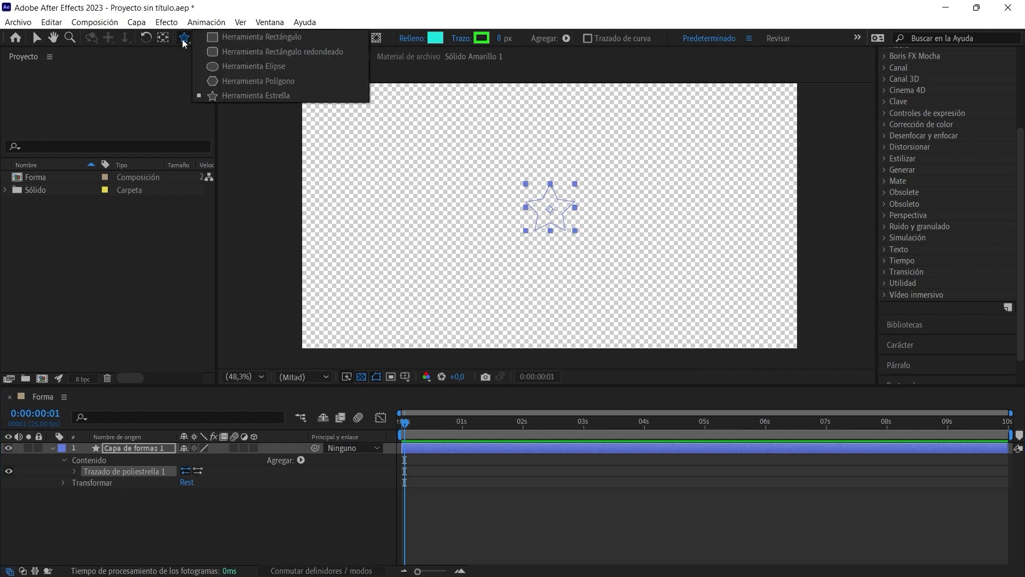
{"action": "left_click", "coordinate": [363, 165]}
{"action": "left_click_drag", "start_coordinate": [363, 166], "coordinate": [350, 88]}
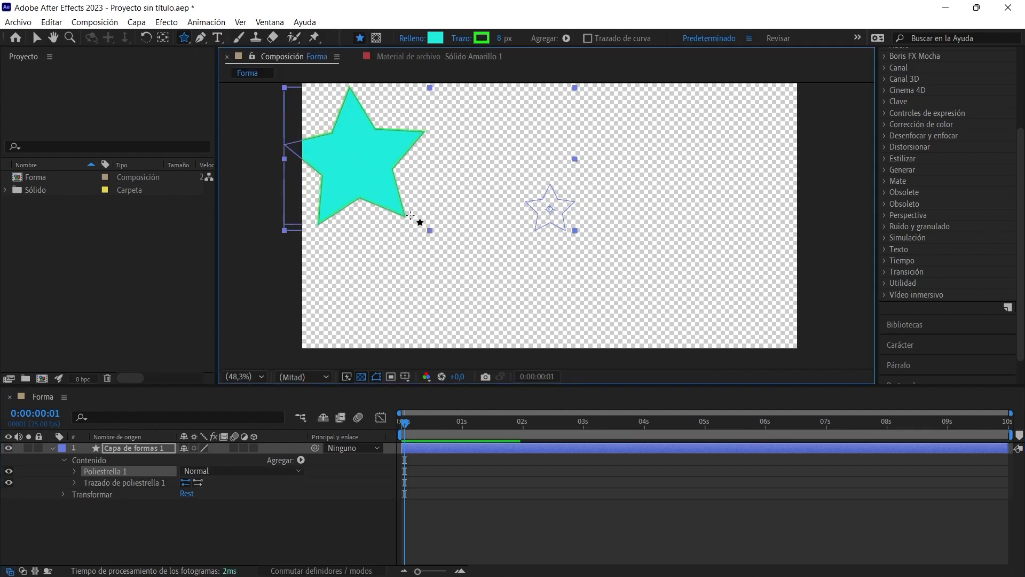
- Compare the path properties inside the Poliestrella 1 group with those of the standalone Trazado de poliestrella 1
{"action": "left_click", "coordinate": [75, 472]}
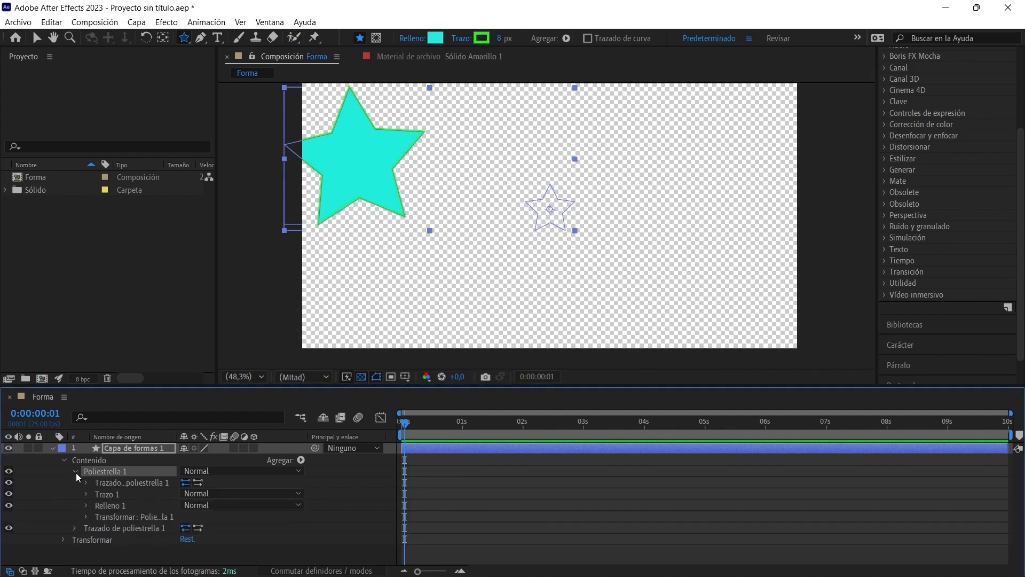
{"action": "left_click", "coordinate": [85, 483]}
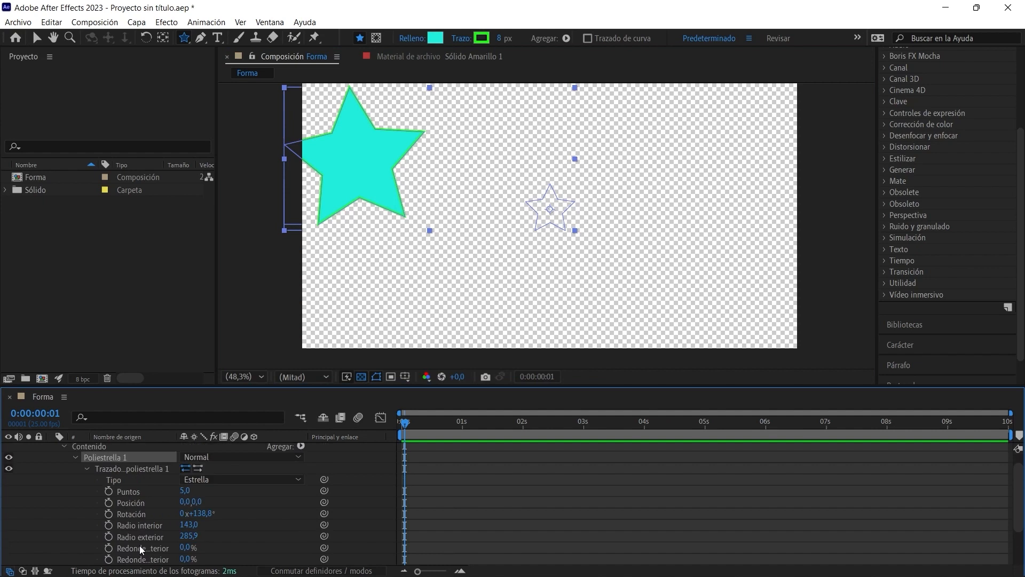
{"action": "left_click", "coordinate": [88, 468]}
{"action": "left_click", "coordinate": [76, 471]}
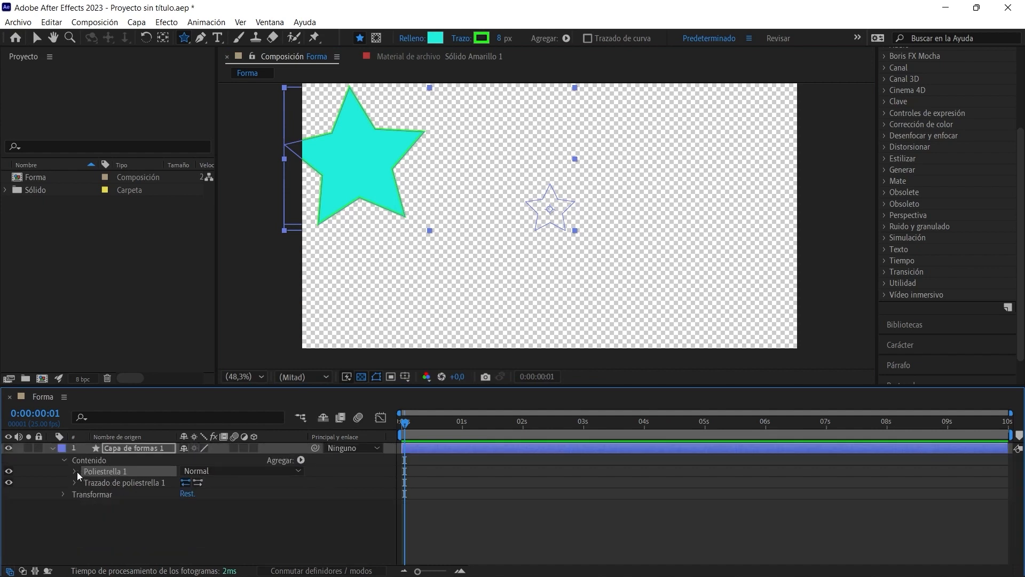
{"action": "left_click", "coordinate": [75, 483]}
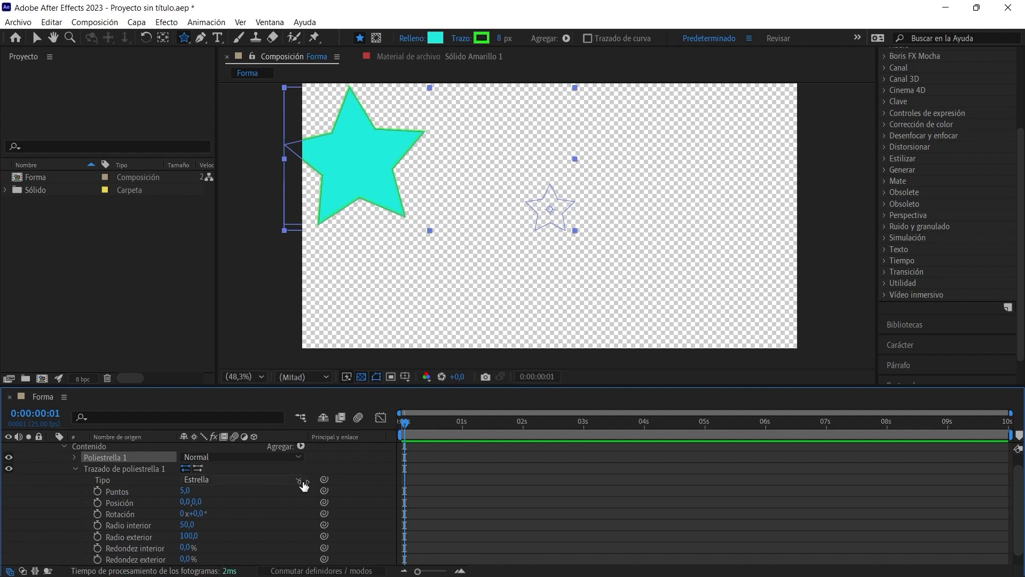
- Try the Polígono type on Trazado de poliestrella 1 and set it back to Estrella
{"action": "left_click", "coordinate": [299, 480]}
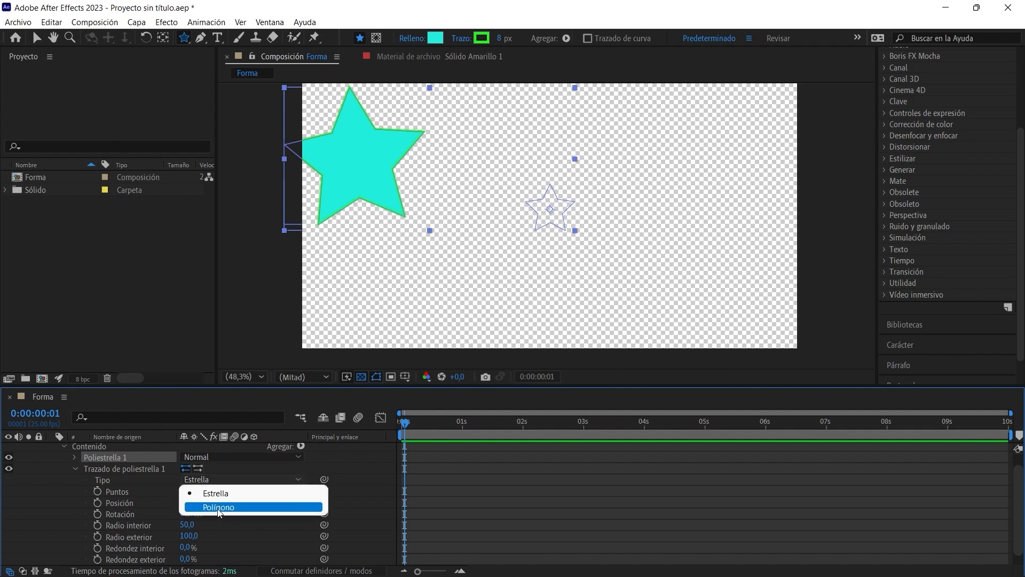
{"action": "left_click", "coordinate": [219, 507]}
{"action": "left_click", "coordinate": [217, 491]}
{"action": "left_click", "coordinate": [214, 503]}
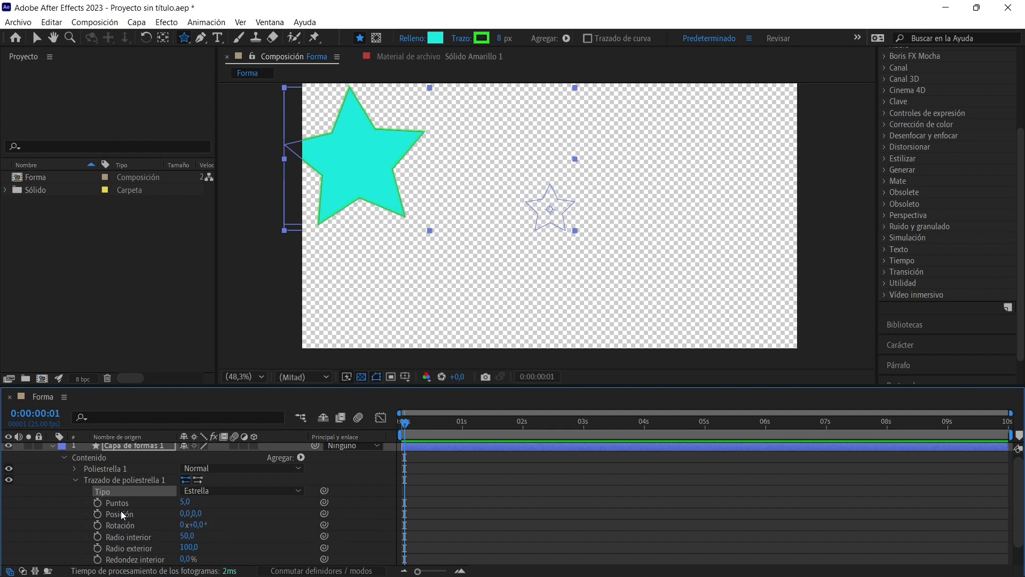
- Delete the drawn Poliestrella 1 group from the shape layer's Contenido
{"action": "key", "text": "v"}
{"action": "left_click", "coordinate": [559, 231]}
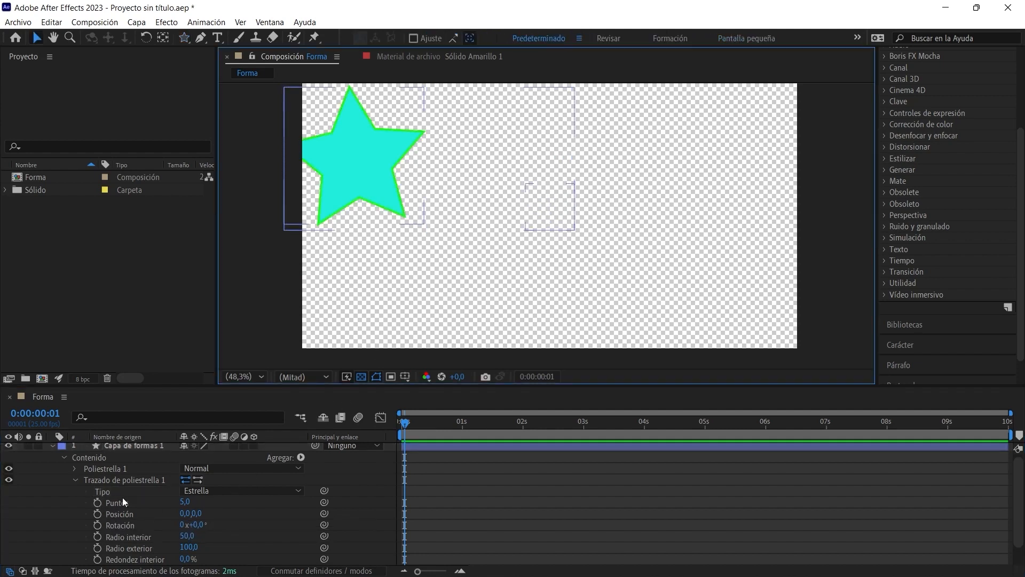
{"action": "left_click", "coordinate": [122, 502]}
{"action": "left_click", "coordinate": [95, 480]}
{"action": "left_click", "coordinate": [104, 471]}
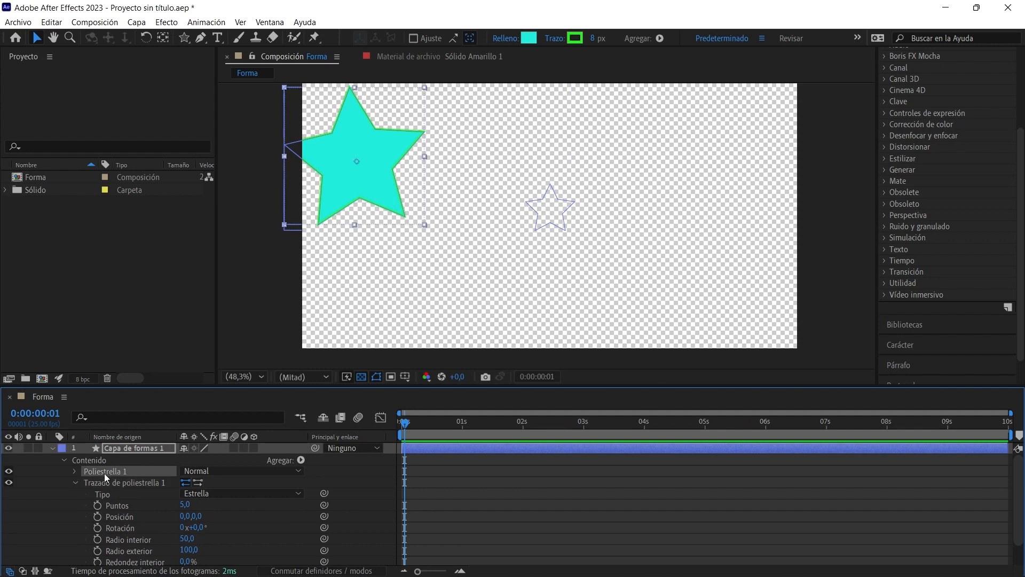
{"action": "key", "text": "Delete"}
- Enlarge the remaining star path in the composition and turn off the transparency grid
{"action": "left_click_drag", "start_coordinate": [575, 232], "coordinate": [617, 278]}
{"action": "left_click", "coordinate": [362, 379]}
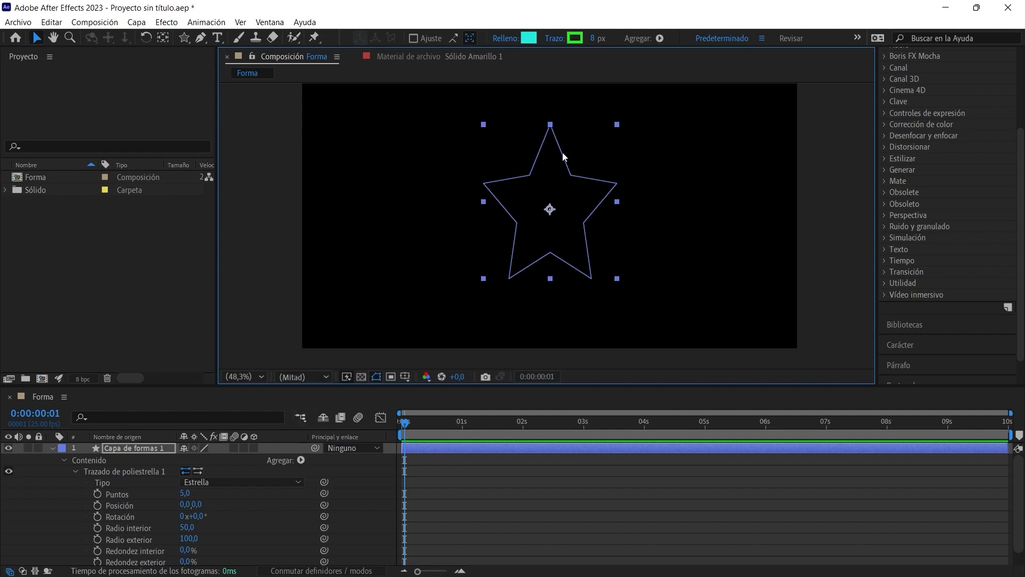
- Start keyframing Puntos at 0:00:00:01, try 3 and 10 points on the star path, and undo both values
{"action": "left_click", "coordinate": [97, 495]}
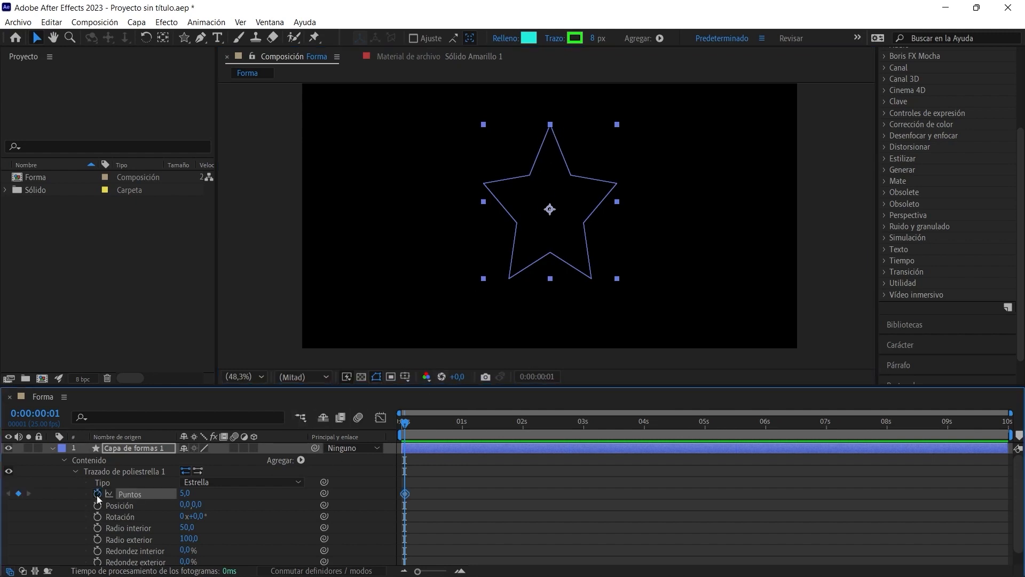
{"action": "left_click", "coordinate": [184, 493]}
{"action": "type", "text": "3"}
{"action": "key", "text": "Return"}
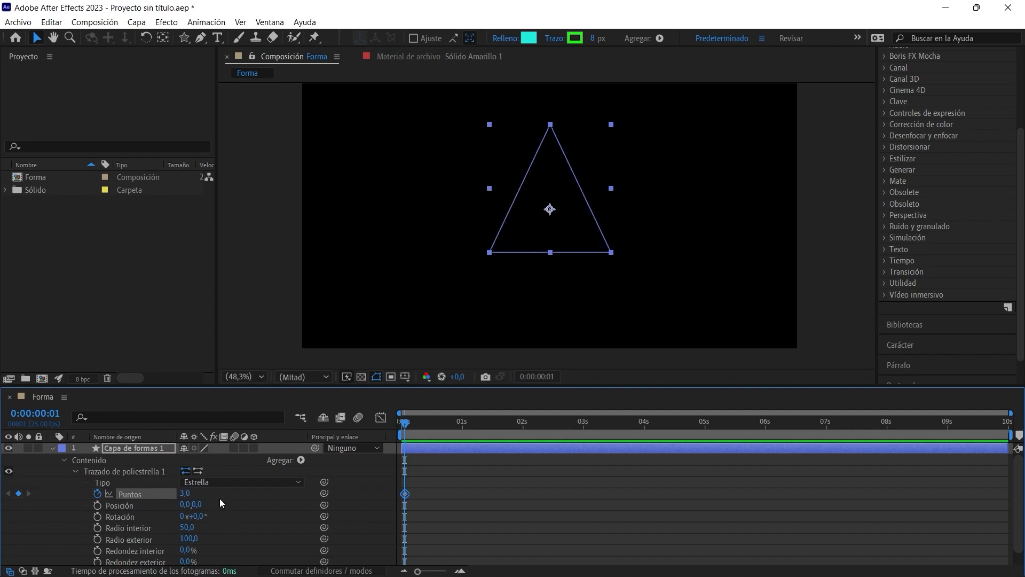
{"action": "left_click", "coordinate": [182, 493]}
{"action": "type", "text": "10"}
{"action": "key", "text": "Return"}
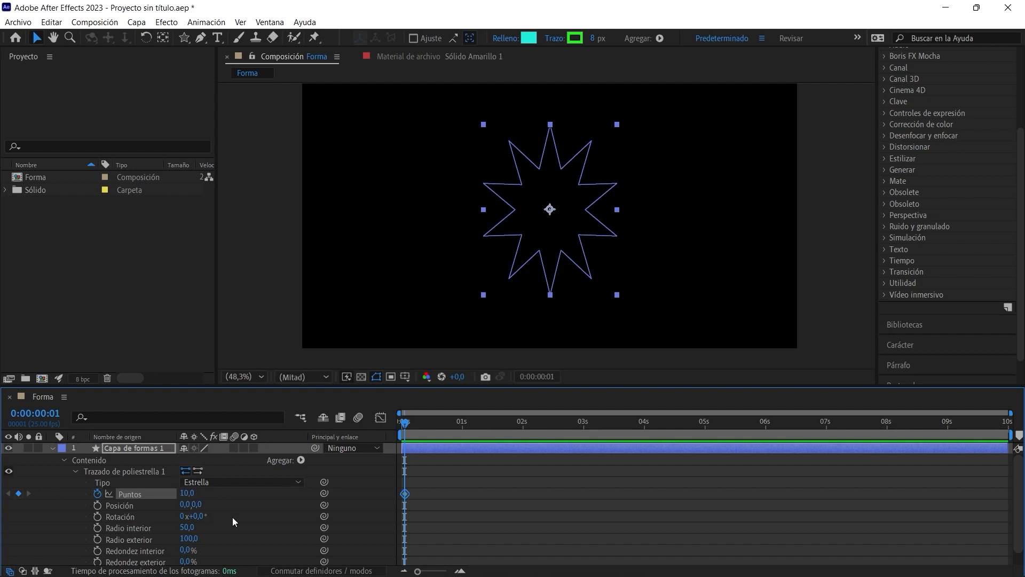
{"action": "key", "text": "ctrl+z"}
{"action": "key", "text": "ctrl+z"}
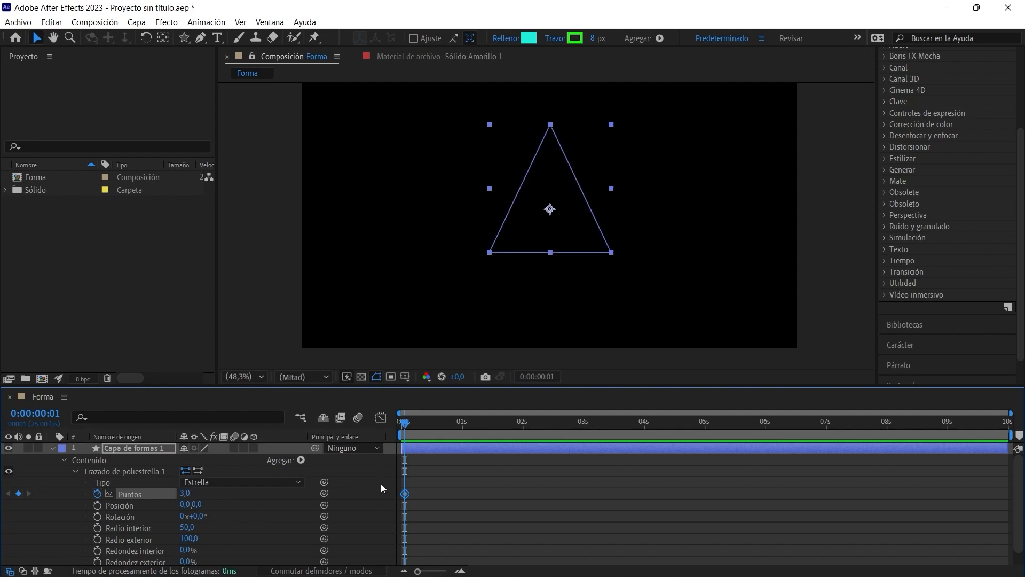
- Keyframe the star path's Puntos at 3 about one second into the timeline
{"action": "left_click_drag", "start_coordinate": [417, 424], "coordinate": [462, 427]}
{"action": "left_click", "coordinate": [19, 494]}
{"action": "left_click", "coordinate": [184, 493]}
{"action": "type", "text": "3"}
{"action": "key", "text": "Return"}
- Keyframe Puntos at 10 about two seconds into the timeline and preview the star's animation
{"action": "left_click_drag", "start_coordinate": [462, 423], "coordinate": [526, 425]}
{"action": "left_click", "coordinate": [188, 494]}
{"action": "type", "text": "10"}
{"action": "key", "text": "Return"}
{"action": "key", "text": "space"}
{"action": "left_click_drag", "start_coordinate": [427, 424], "coordinate": [519, 470]}
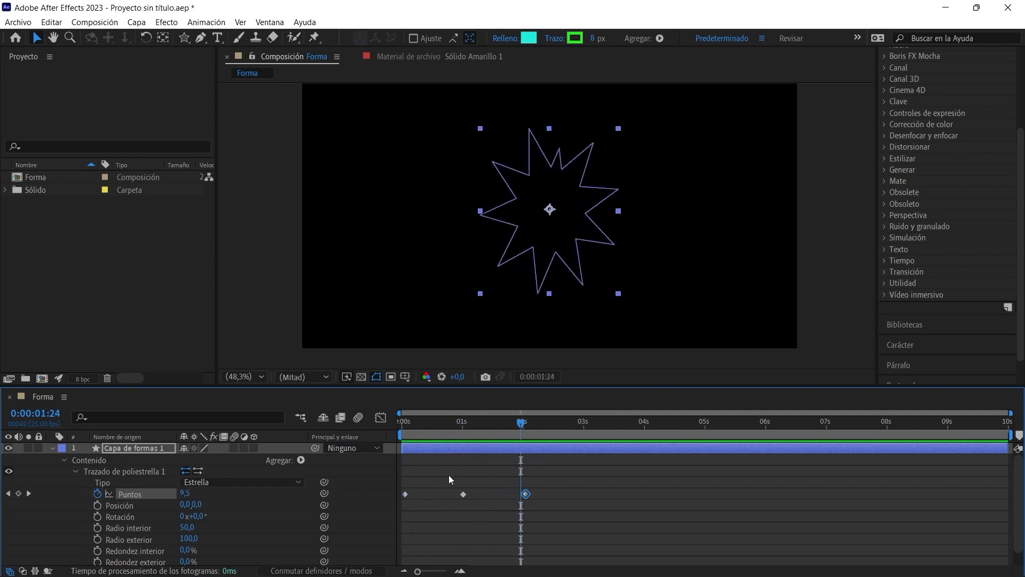
- Start keyframing the star path's Rotación at 0:00:00:00 and delete the Puntos keyframes near one and two seconds
{"action": "left_click_drag", "start_coordinate": [522, 424], "coordinate": [393, 429]}
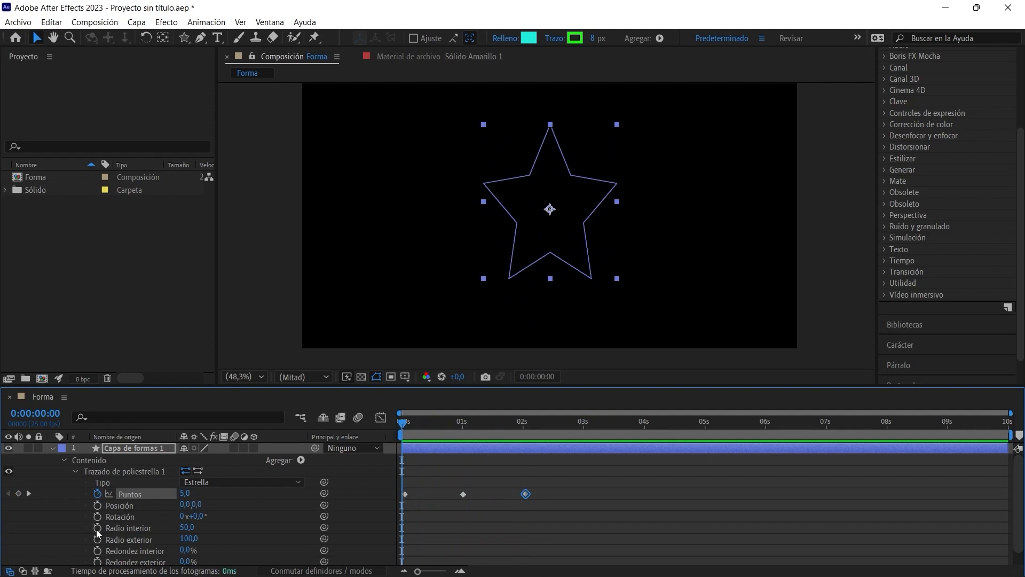
{"action": "scroll", "coordinate": [94, 518], "scroll_direction": "down", "scroll_amount": 1}
{"action": "left_click", "coordinate": [97, 503]}
{"action": "left_click_drag", "start_coordinate": [185, 502], "coordinate": [238, 513]}
{"action": "left_click_drag", "start_coordinate": [452, 474], "coordinate": [540, 494]}
{"action": "key", "text": "Delete"}
- Keyframe Rotación with a larger angle at about two seconds and scrub through the star's rotation
{"action": "left_click", "coordinate": [507, 433]}
{"action": "left_click_drag", "start_coordinate": [507, 433], "coordinate": [523, 432]}
{"action": "left_click", "coordinate": [19, 502]}
{"action": "left_click_drag", "start_coordinate": [198, 502], "coordinate": [449, 500]}
{"action": "left_click_drag", "start_coordinate": [528, 430], "coordinate": [511, 455]}
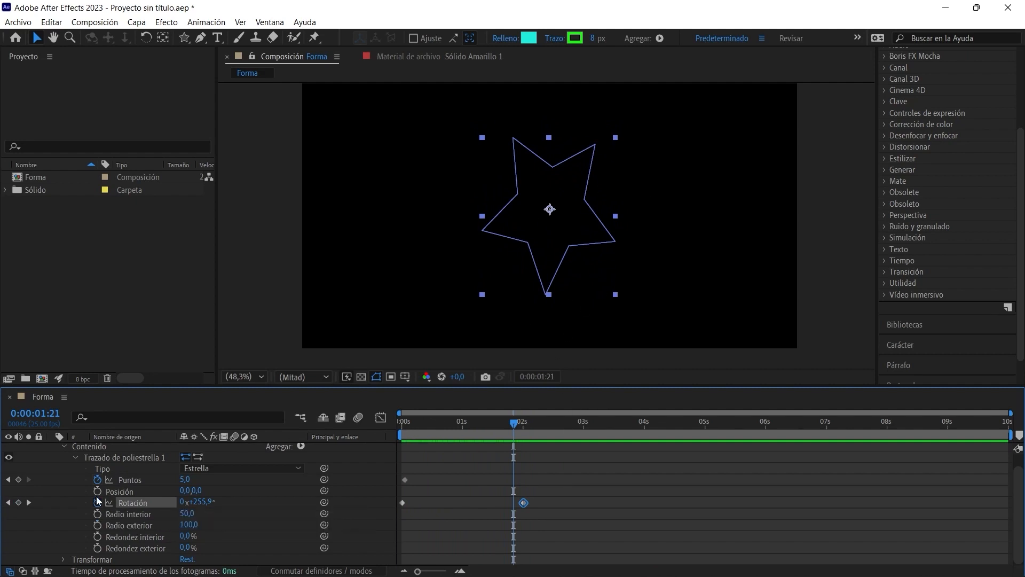
- Keyframe Radio interior at 42 at 0:00:01:21 and set the star path's Redondez exterior to 52%
{"action": "left_click", "coordinate": [97, 514]}
{"action": "mouse_move", "coordinate": [187, 514]}
{"action": "left_mouse_down"}
{"action": "mouse_move", "coordinate": [335, 505]}
{"action": "mouse_move", "coordinate": [141, 512]}
{"action": "mouse_move", "coordinate": [177, 512]}
{"action": "mouse_move", "coordinate": [147, 524]}
{"action": "mouse_move", "coordinate": [220, 532]}
{"action": "mouse_move", "coordinate": [189, 537]}
{"action": "mouse_move", "coordinate": [190, 547]}
{"action": "mouse_move", "coordinate": [545, 536]}
{"action": "mouse_move", "coordinate": [806, 508]}
{"action": "mouse_move", "coordinate": [184, 513]}
{"action": "left_mouse_up"}
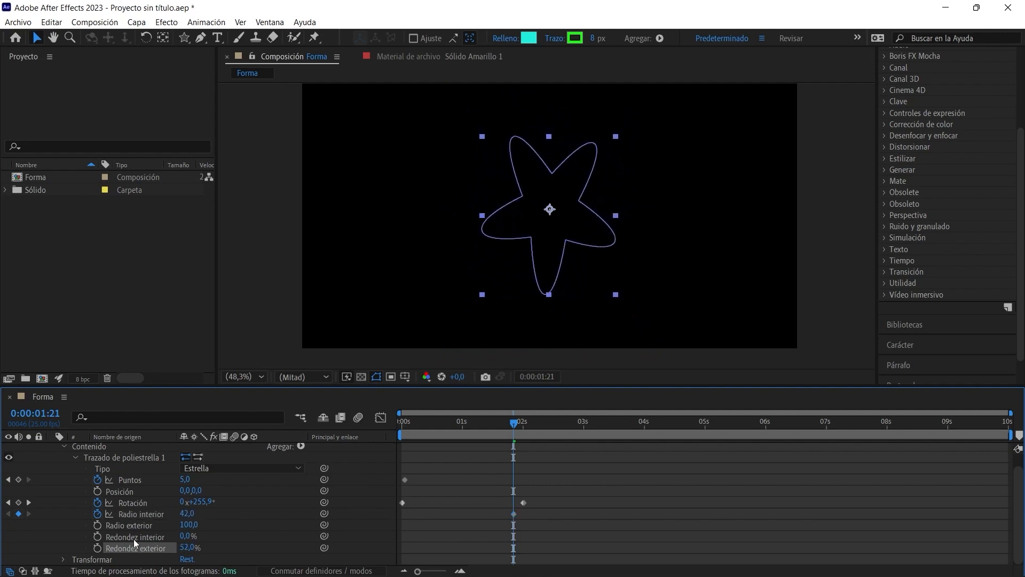
{"action": "scroll", "coordinate": [212, 504], "scroll_direction": "up", "scroll_amount": 1}
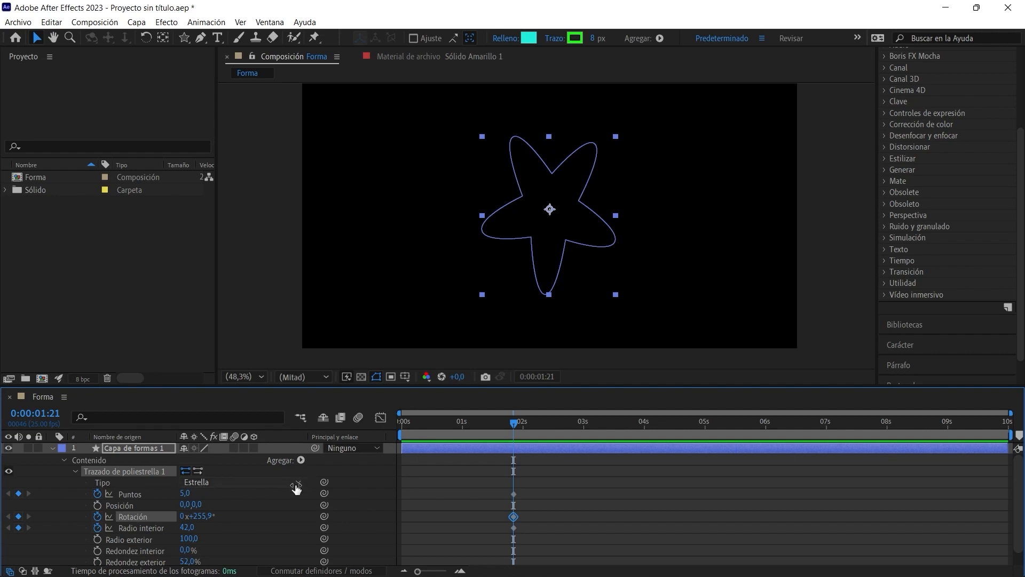
{"action": "left_click", "coordinate": [300, 485]}
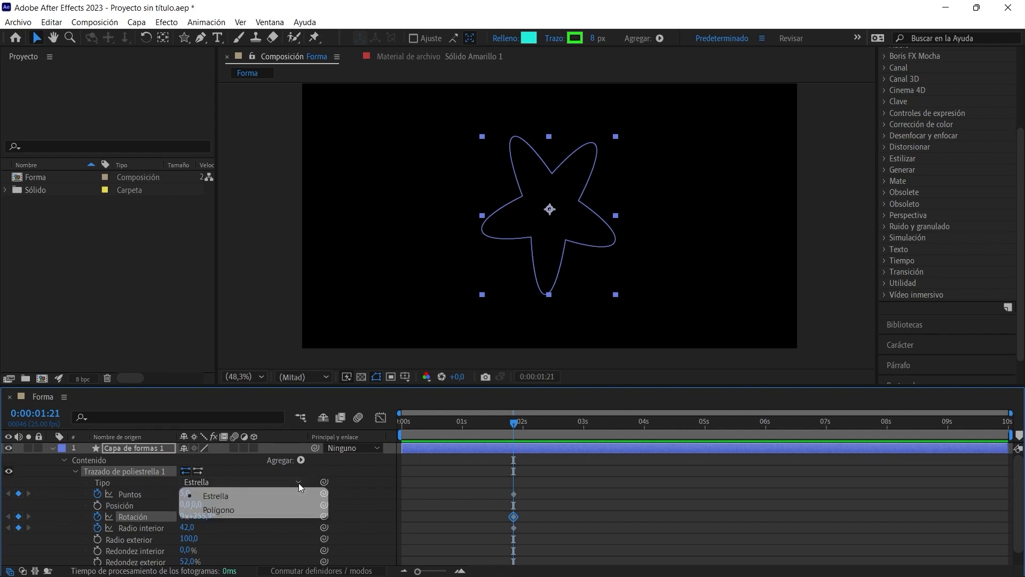
- Add a Relleno to the shape layer's Contenido and change its color to bright green
{"action": "left_click", "coordinate": [301, 460]}
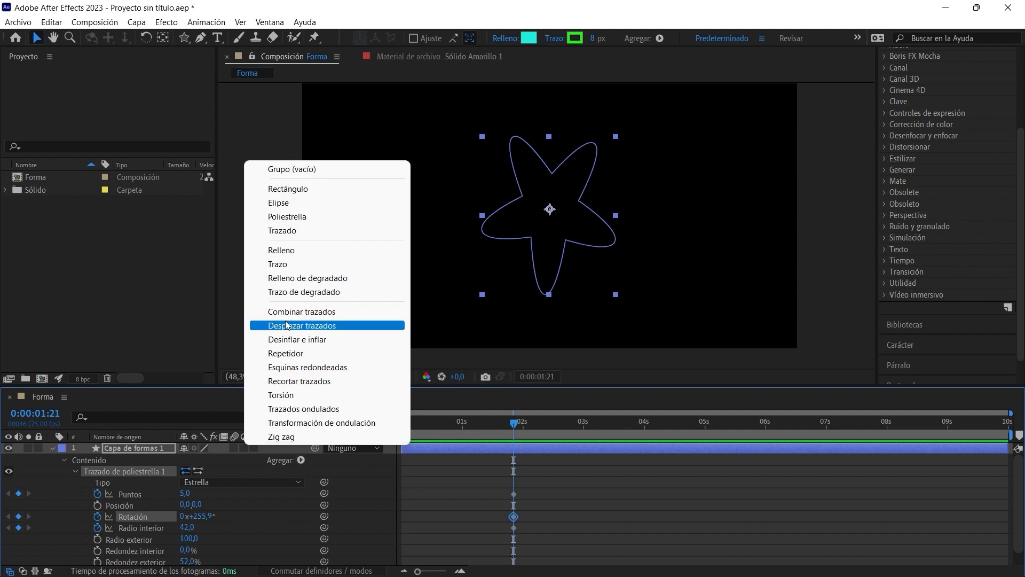
{"action": "left_click", "coordinate": [287, 251]}
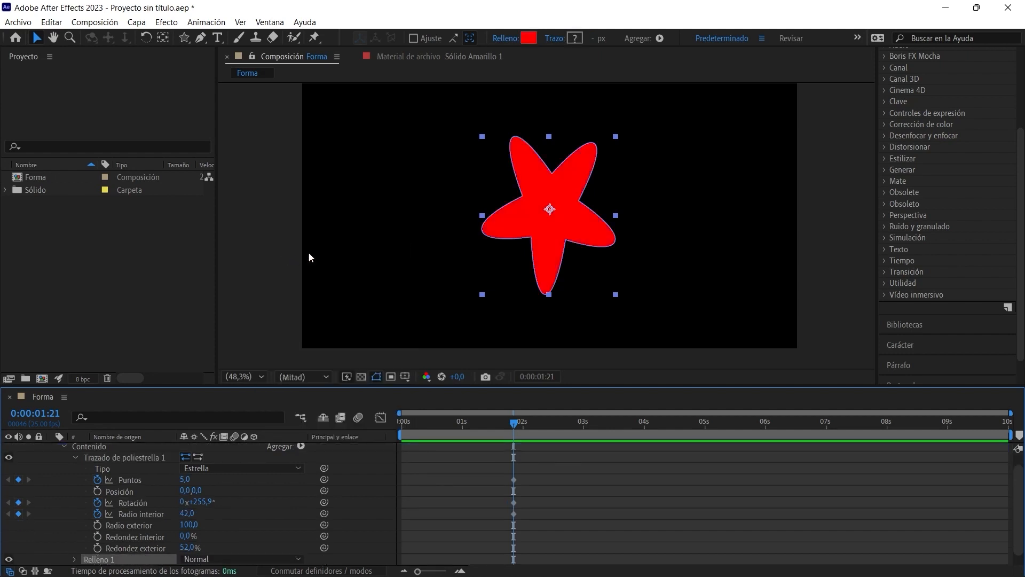
{"action": "left_click", "coordinate": [530, 38]}
{"action": "left_click", "coordinate": [535, 321]}
{"action": "key", "text": "Return"}
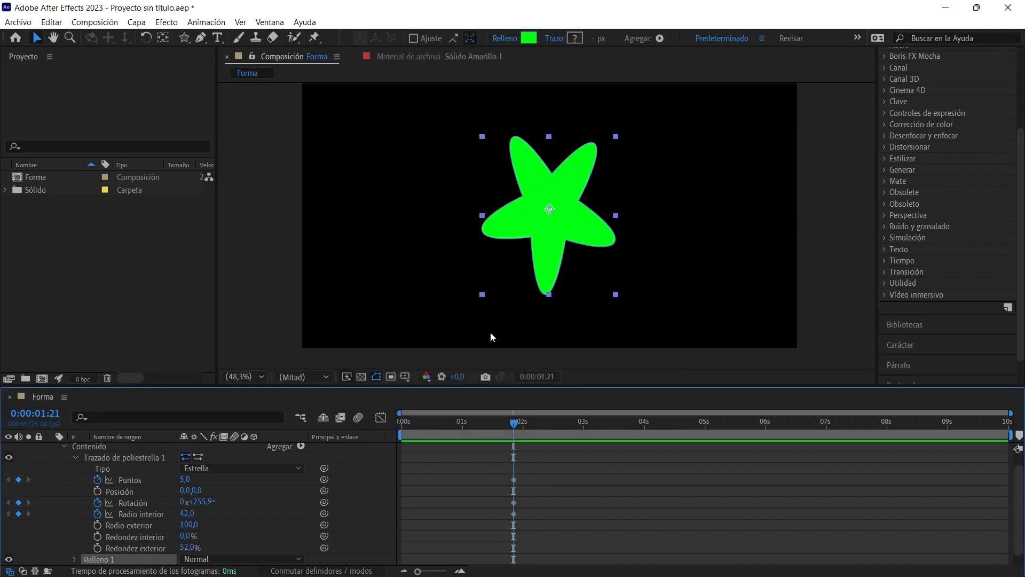
- Add a Relleno de degradado to the layer, with Punto de inicio at -32,0 and Punto final at 51,0
{"action": "left_click", "coordinate": [300, 446]}
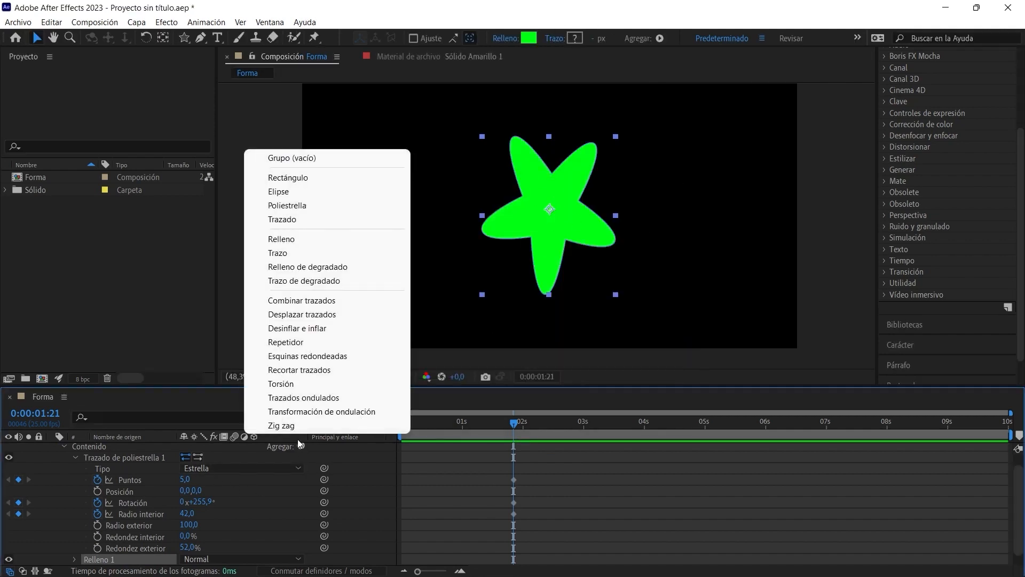
{"action": "left_click", "coordinate": [291, 271]}
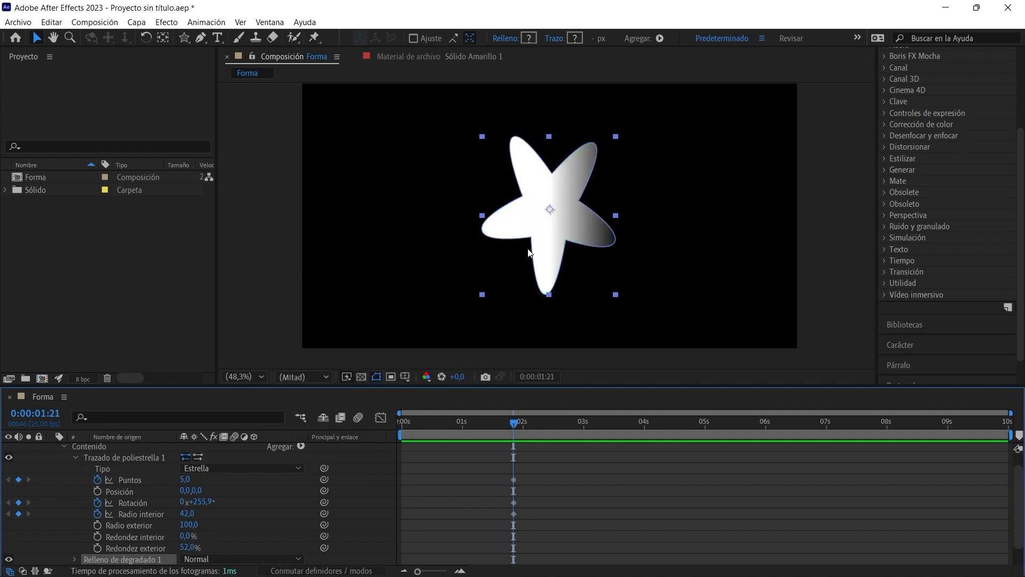
{"action": "scroll", "coordinate": [73, 521], "scroll_direction": "down", "scroll_amount": 2}
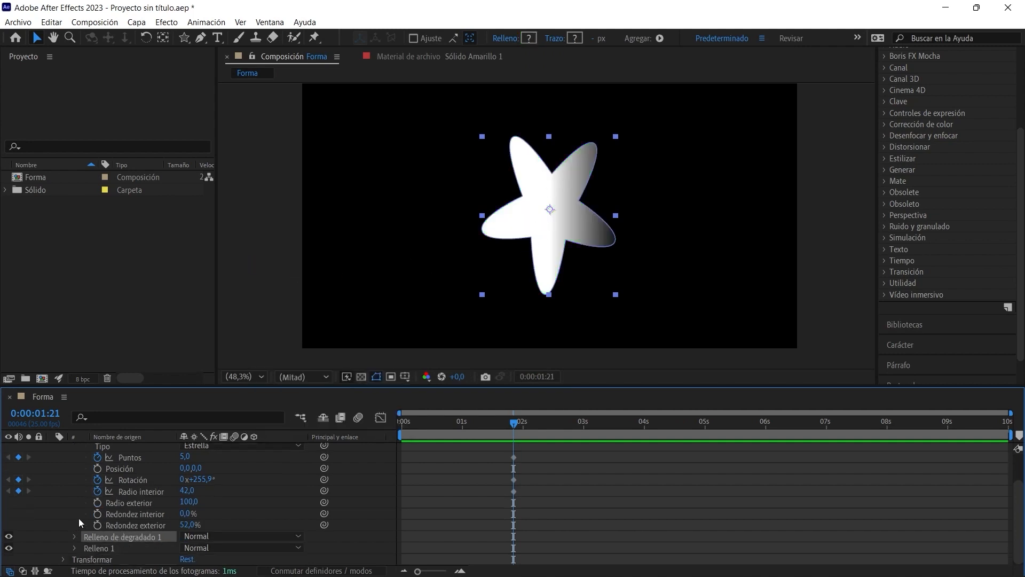
{"action": "left_click", "coordinate": [74, 536]}
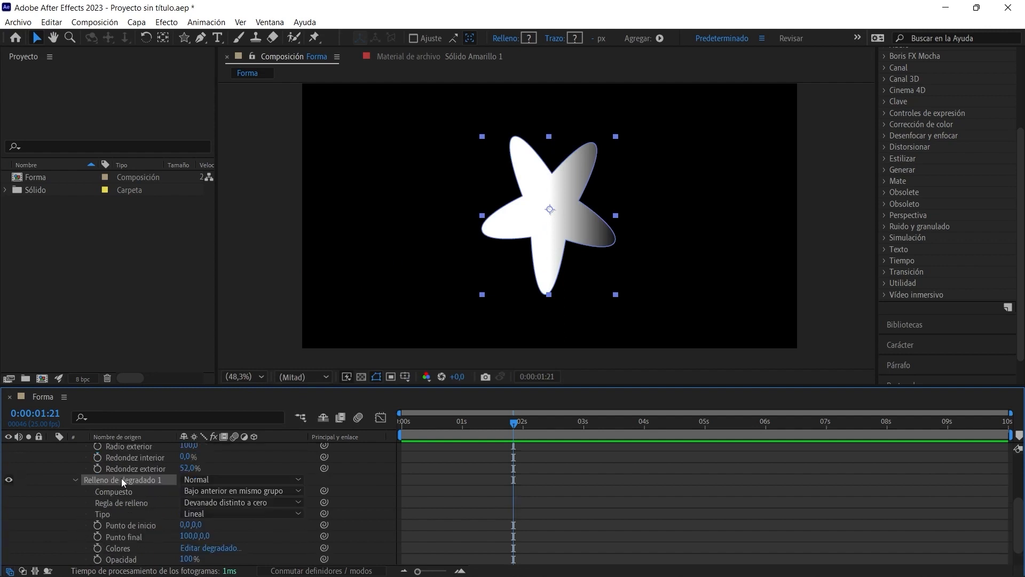
{"action": "left_click_drag", "start_coordinate": [184, 525], "coordinate": [103, 551]}
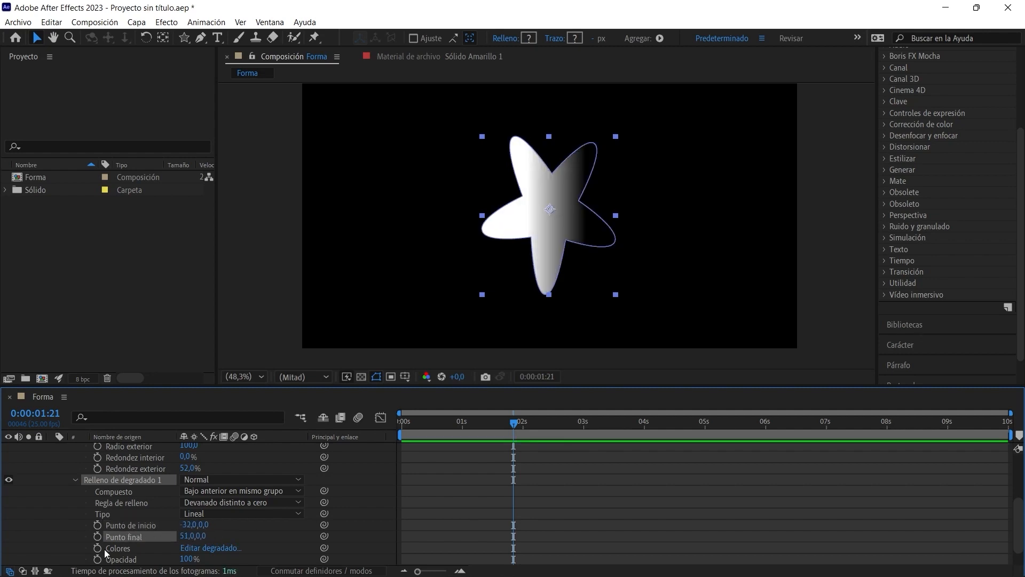
- Edit the gradient fill's Colores with a red D10C0C start and added stops of blue at 40,9%, green at 64,7% and orange at 85,7%
{"action": "left_click", "coordinate": [193, 549]}
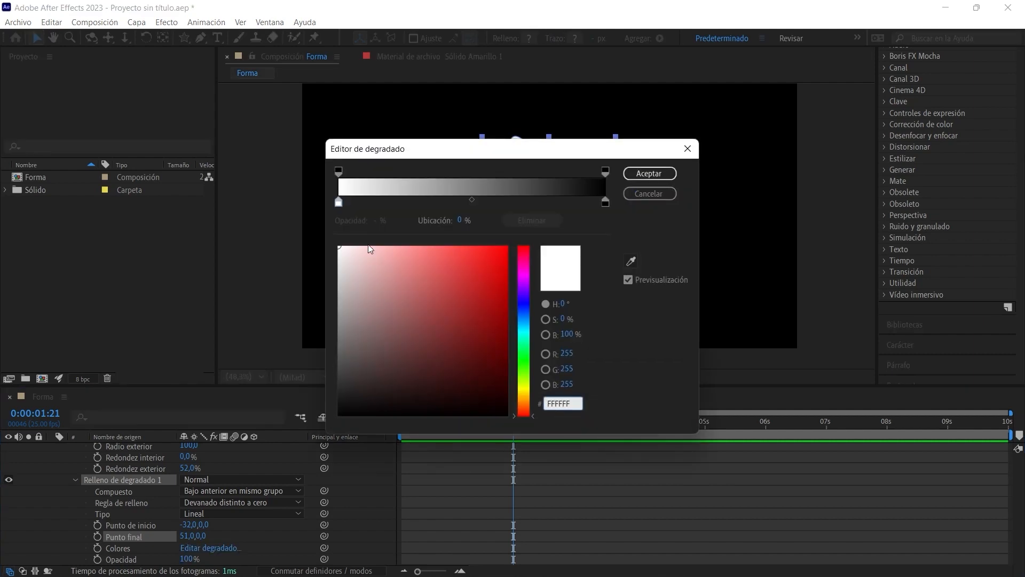
{"action": "left_click", "coordinate": [499, 276]}
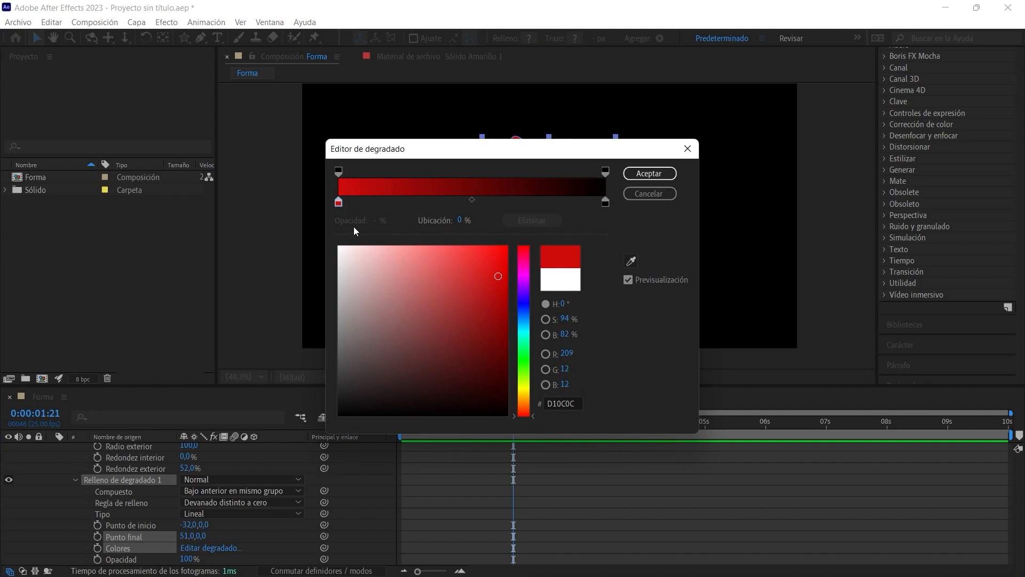
{"action": "left_click", "coordinate": [448, 202]}
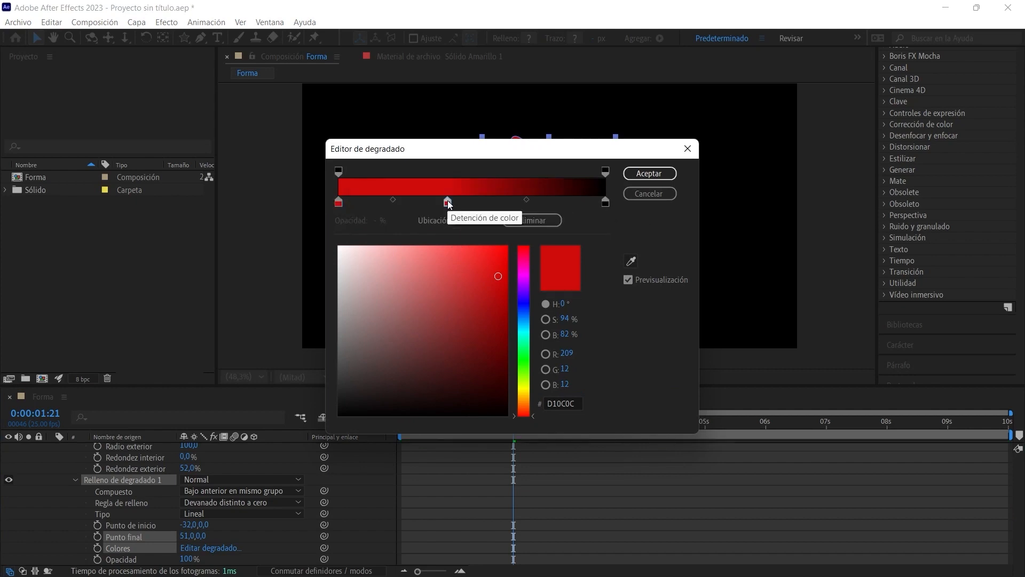
{"action": "left_click", "coordinate": [525, 313]}
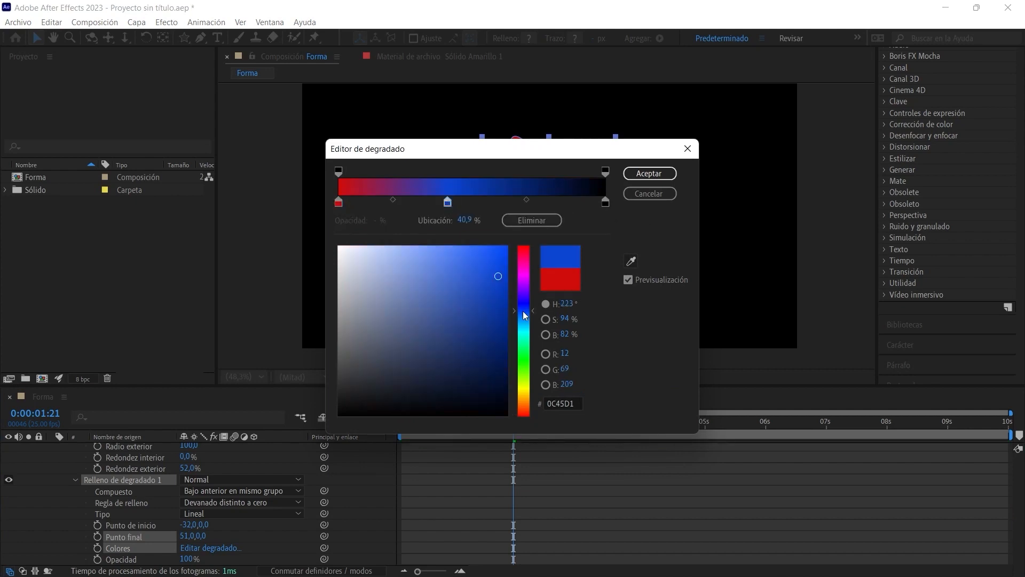
{"action": "left_click", "coordinate": [512, 203]}
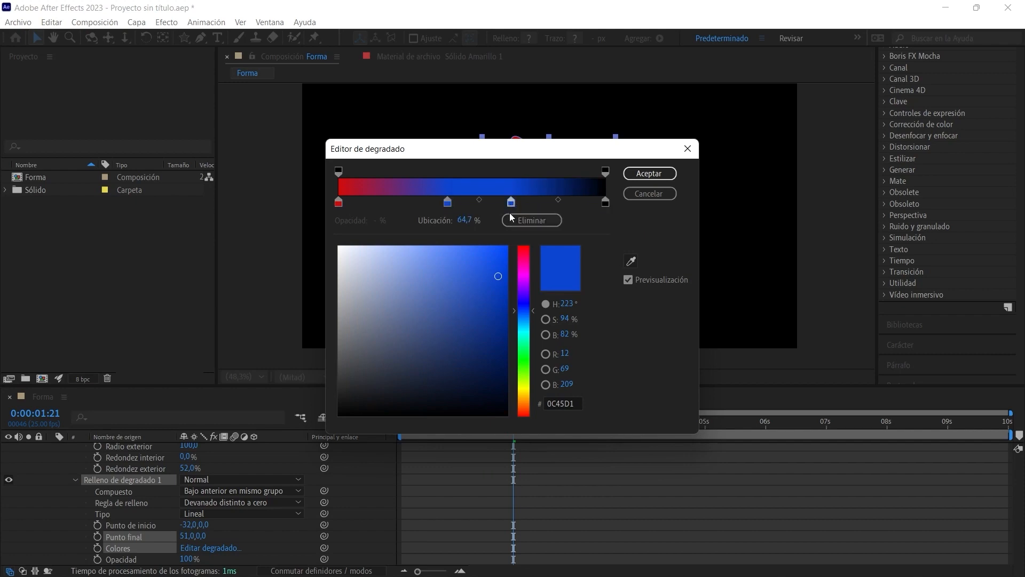
{"action": "left_click", "coordinate": [526, 368]}
{"action": "left_click", "coordinate": [567, 202]}
{"action": "left_click", "coordinate": [525, 412]}
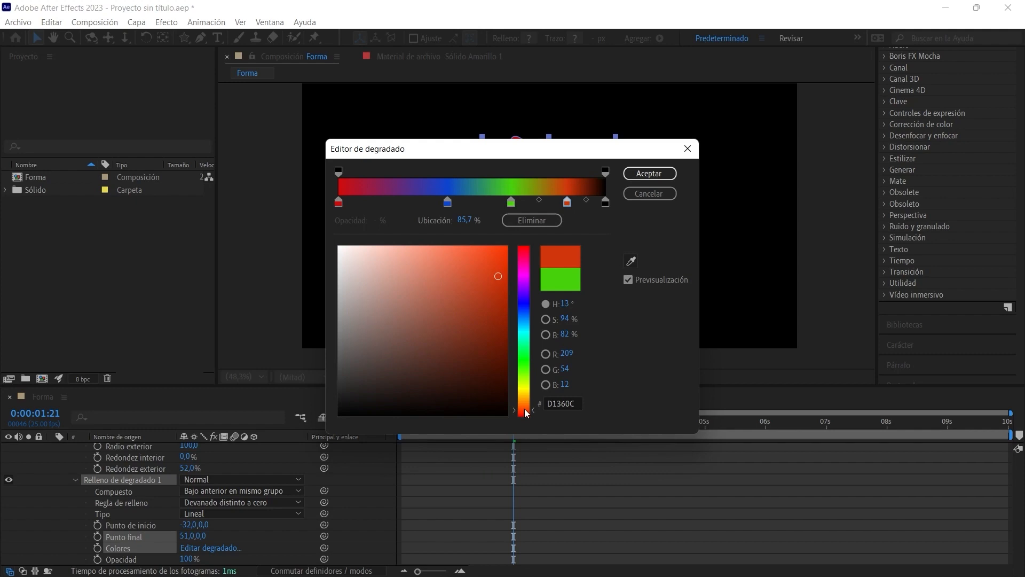
{"action": "left_click", "coordinate": [648, 174]}
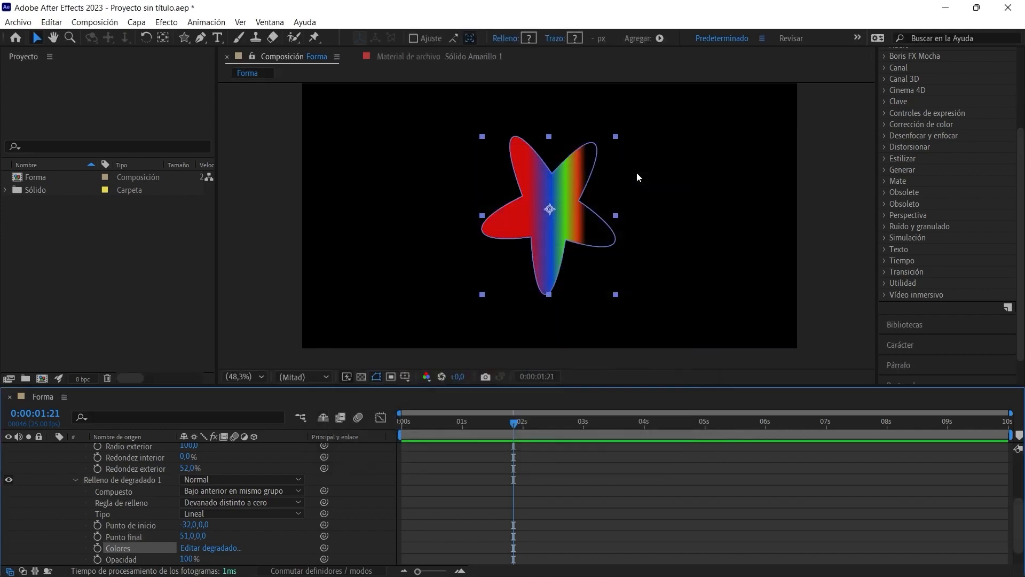
- Return to 0:00:00:00 and lower the Opacidad of Relleno de degradado 1 to 35%
{"action": "left_click_drag", "start_coordinate": [513, 426], "coordinate": [384, 450]}
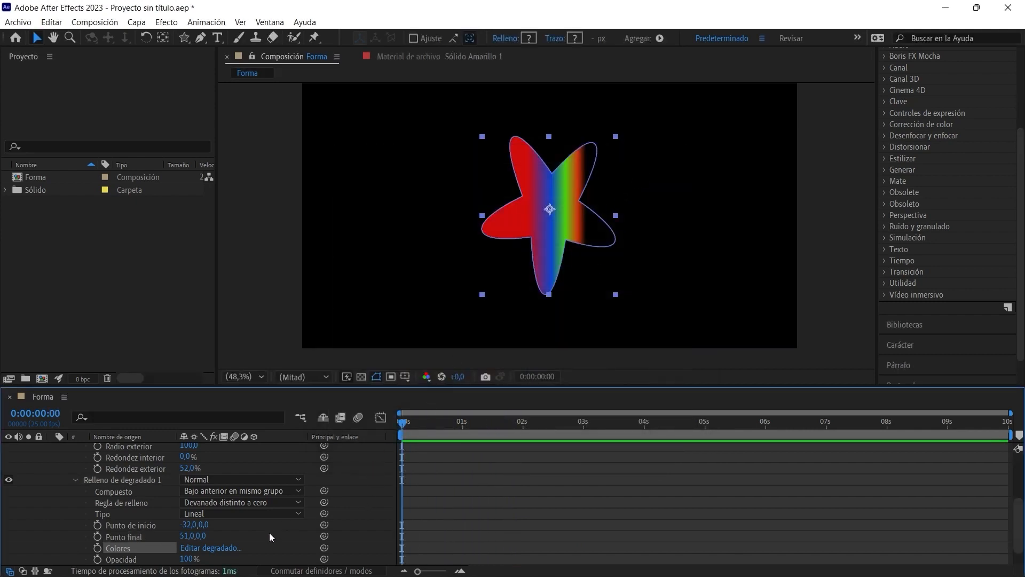
{"action": "scroll", "coordinate": [154, 508], "scroll_direction": "down", "scroll_amount": 2}
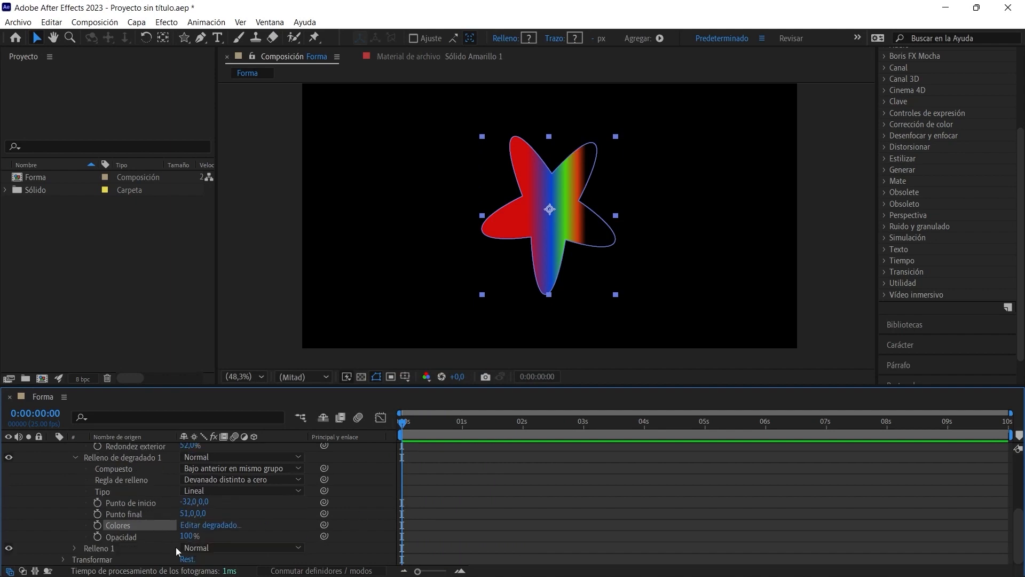
{"action": "left_click_drag", "start_coordinate": [186, 536], "coordinate": [160, 535]}
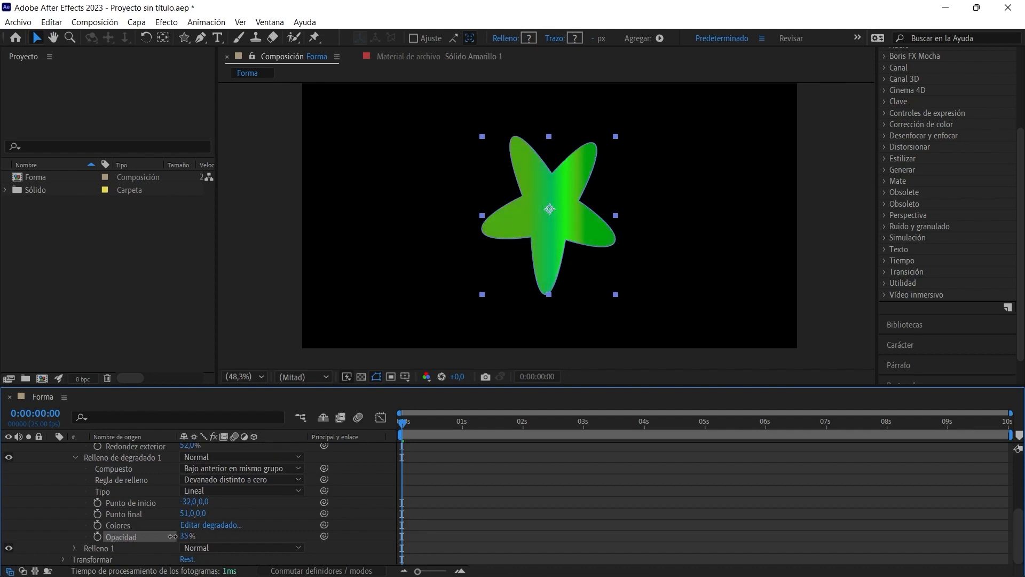
- Delete the gradient fill from the shape layer, keeping the plain green Relleno
{"action": "scroll", "coordinate": [267, 505], "scroll_direction": "up", "scroll_amount": 5}
{"action": "scroll", "coordinate": [278, 510], "scroll_direction": "down", "scroll_amount": 5}
{"action": "left_click", "coordinate": [126, 472]}
{"action": "key", "text": "Delete"}
- Reset the star path's Puntos, Rotación, Radio interior and Redondez exterior to their defaults at 0:00:00:00
{"action": "scroll", "coordinate": [161, 504], "scroll_direction": "up", "scroll_amount": 1}
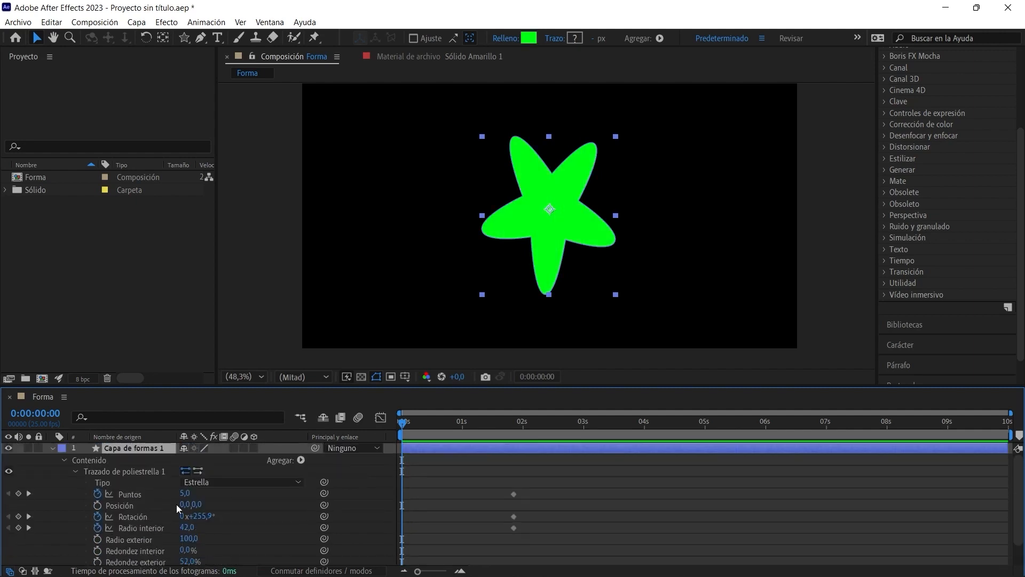
{"action": "right_click", "coordinate": [141, 527]}
{"action": "left_click", "coordinate": [200, 450]}
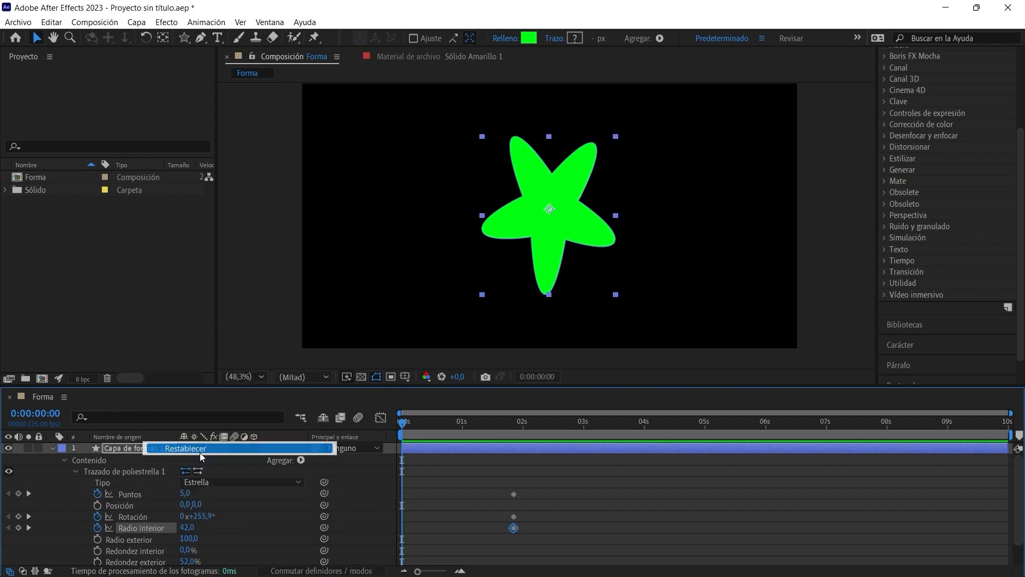
{"action": "right_click", "coordinate": [128, 517]}
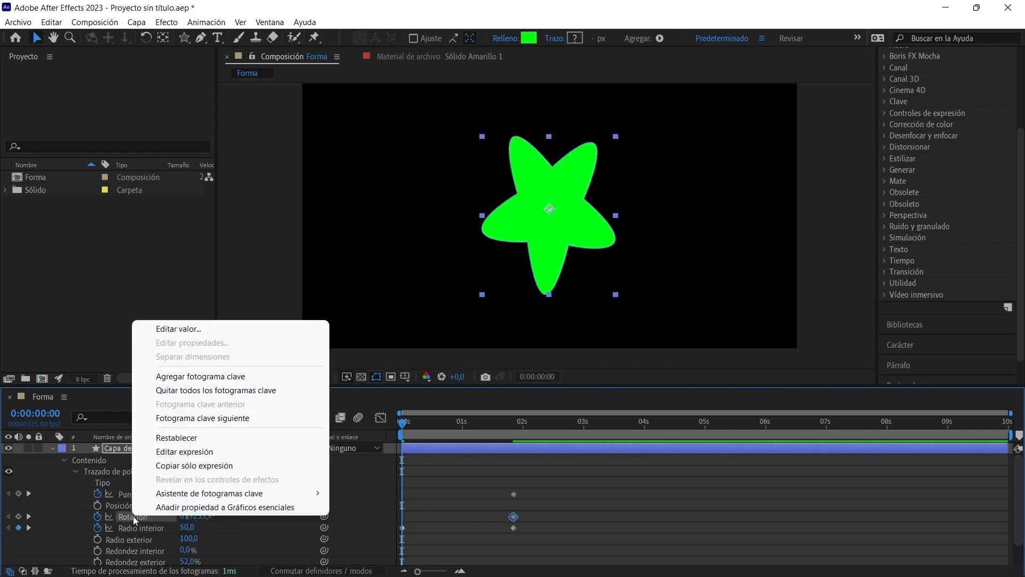
{"action": "left_click", "coordinate": [170, 438]}
{"action": "scroll", "coordinate": [162, 476], "scroll_direction": "down", "scroll_amount": 2}
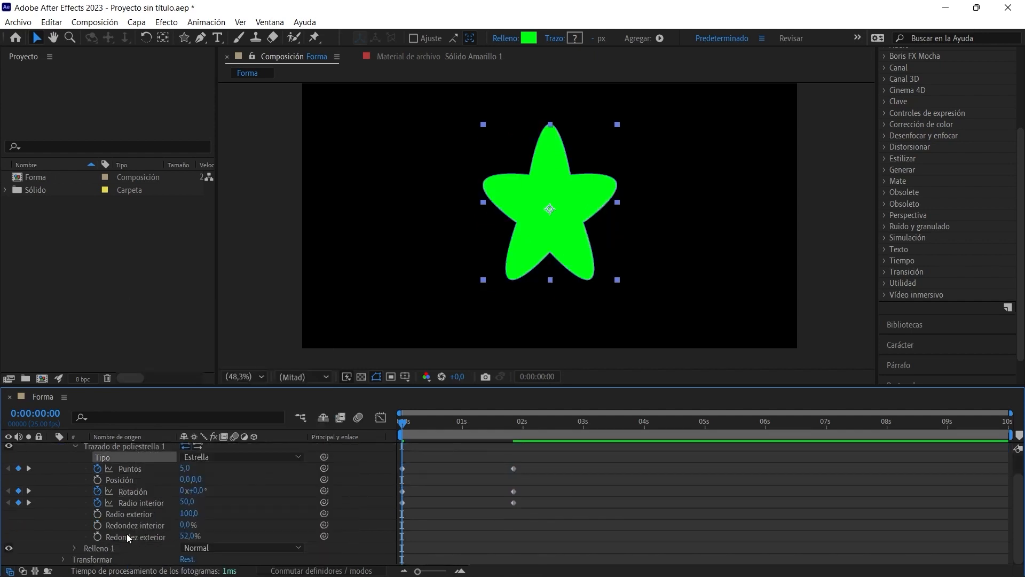
{"action": "right_click", "coordinate": [133, 539]}
{"action": "left_click", "coordinate": [178, 459]}
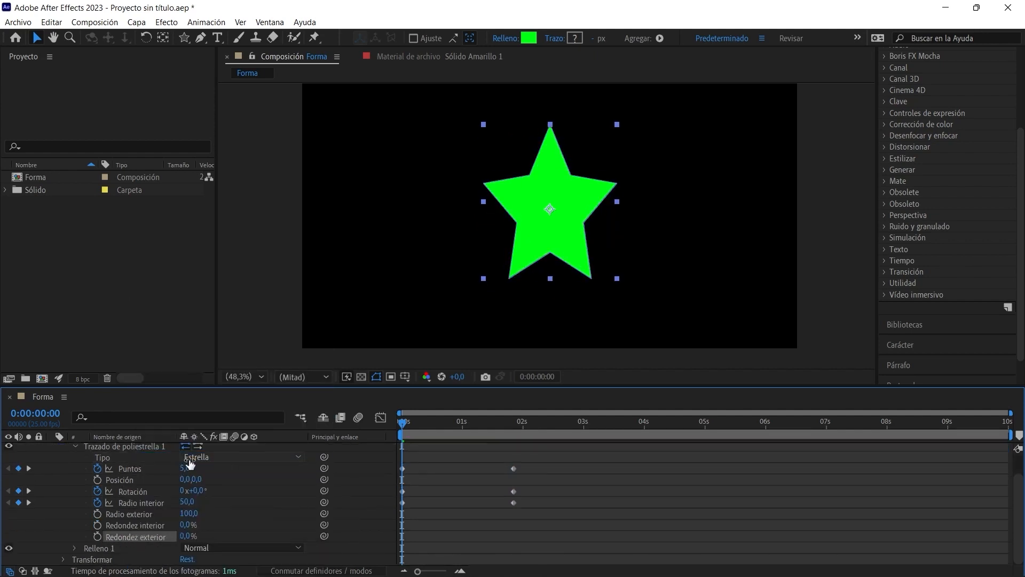
- Add a Trazo to the shape layer's Contenido and change its color to dark red
{"action": "scroll", "coordinate": [213, 502], "scroll_direction": "up", "scroll_amount": 2}
{"action": "left_click", "coordinate": [366, 448]}
{"action": "left_click", "coordinate": [301, 460]}
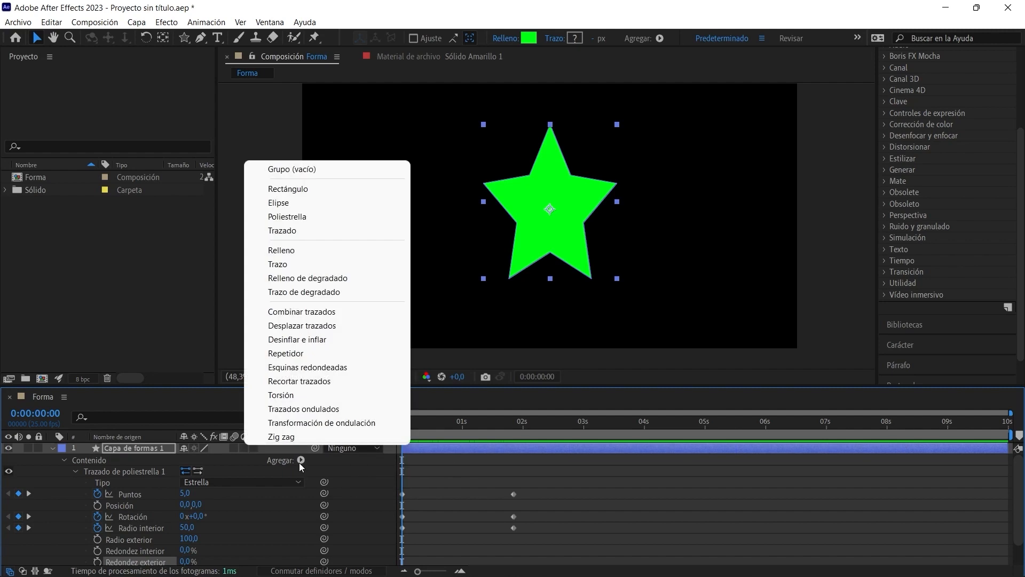
{"action": "left_click", "coordinate": [277, 264]}
{"action": "scroll", "coordinate": [82, 543], "scroll_direction": "down", "scroll_amount": 2}
{"action": "left_click", "coordinate": [75, 540]}
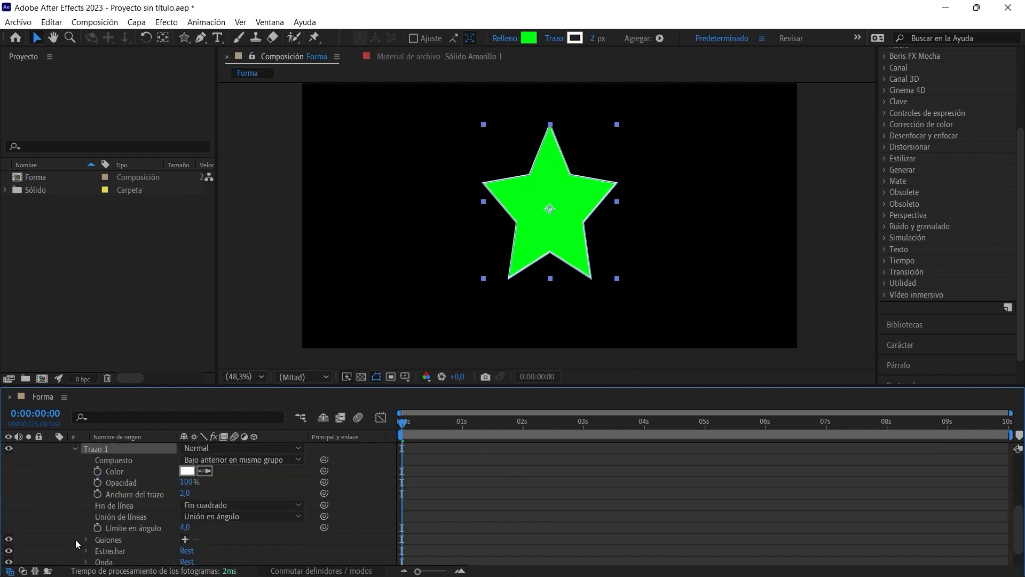
{"action": "left_click", "coordinate": [187, 471]}
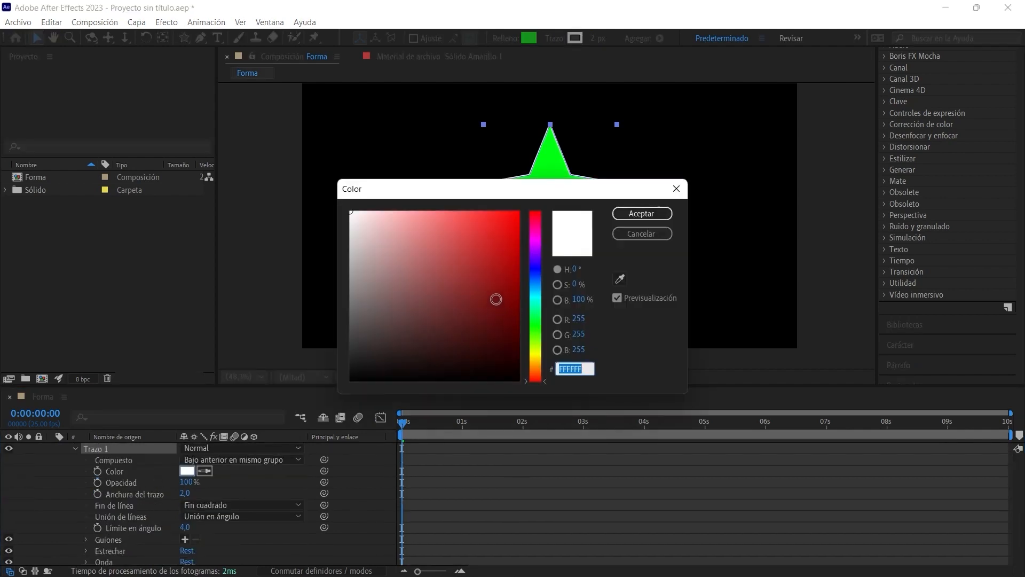
{"action": "left_click", "coordinate": [496, 299]}
{"action": "left_click", "coordinate": [641, 213]}
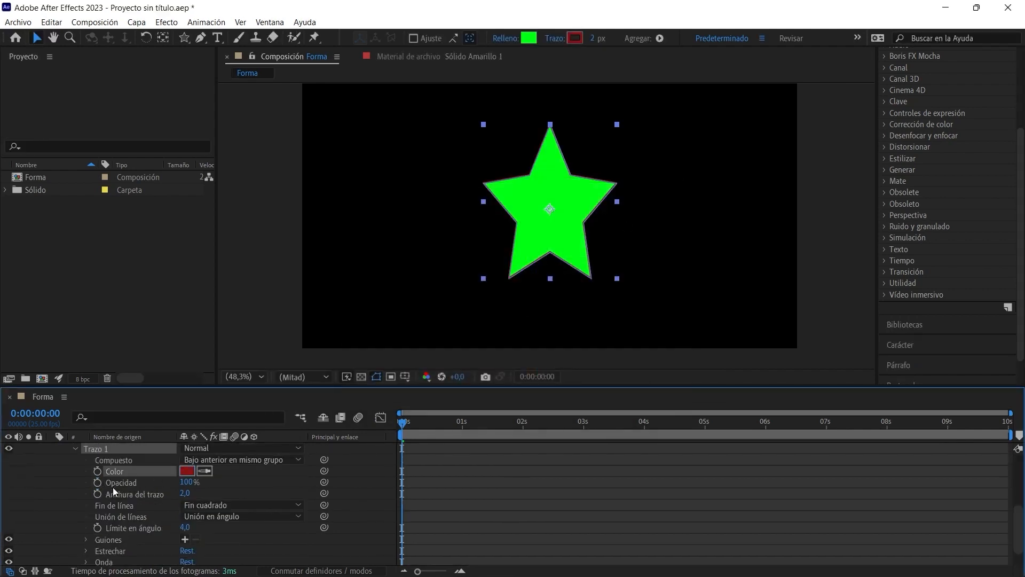
- Keyframe the stroke's Anchura del trazo at 19 on the first frame and add Guiones with Desplazamiento at 52
{"action": "left_click", "coordinate": [97, 493]}
{"action": "left_click_drag", "start_coordinate": [186, 493], "coordinate": [196, 493]}
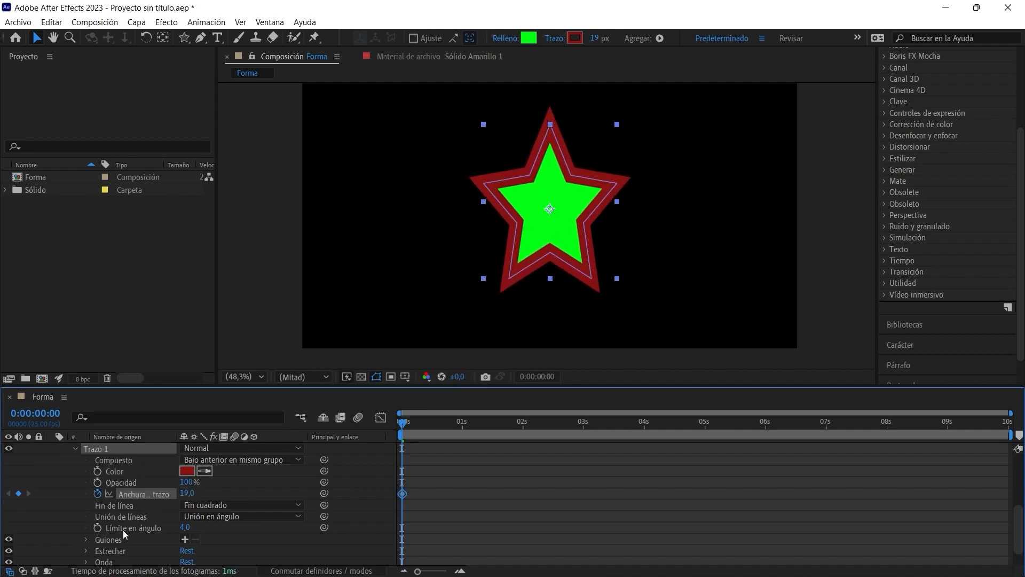
{"action": "scroll", "coordinate": [122, 530], "scroll_direction": "down", "scroll_amount": 1}
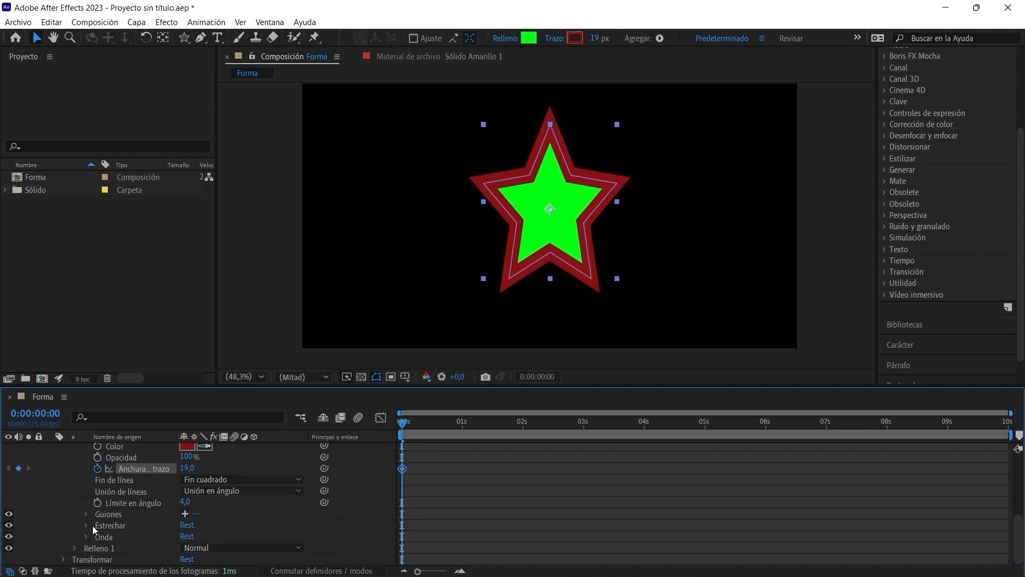
{"action": "left_click", "coordinate": [185, 513]}
{"action": "mouse_move", "coordinate": [188, 536]}
{"action": "left_mouse_down"}
{"action": "mouse_move", "coordinate": [109, 523]}
{"action": "mouse_move", "coordinate": [231, 526]}
{"action": "mouse_move", "coordinate": [156, 535]}
{"action": "mouse_move", "coordinate": [226, 533]}
{"action": "left_mouse_up"}
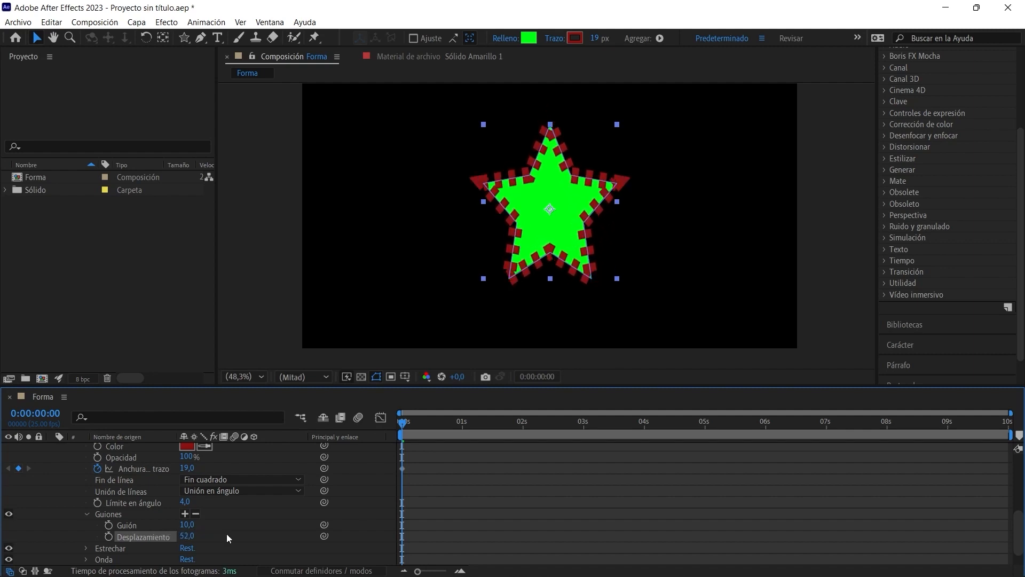
- Adjust the Onda settings of the star's dashed stroke
{"action": "scroll", "coordinate": [226, 534], "scroll_direction": "down", "scroll_amount": 1}
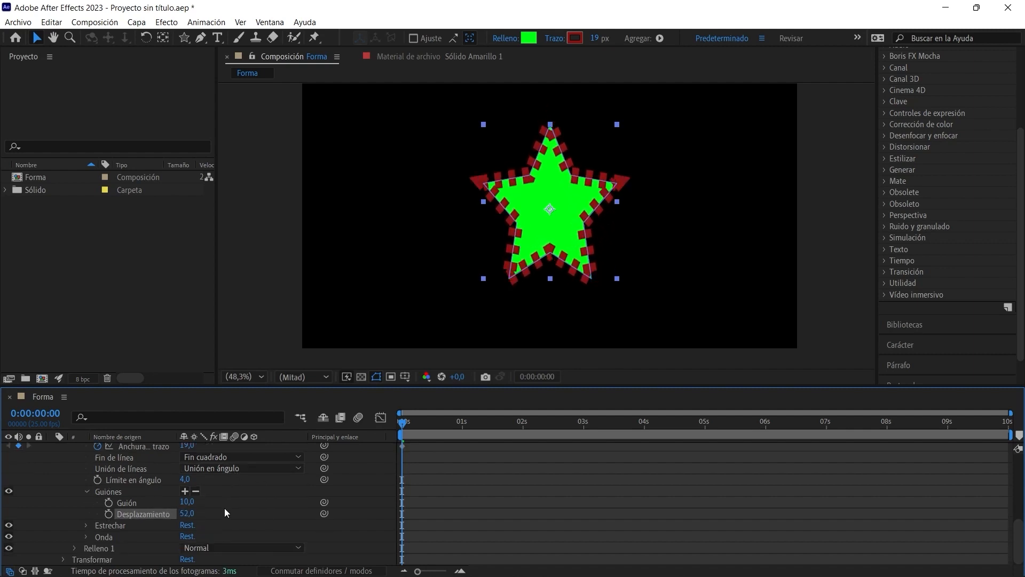
{"action": "left_click", "coordinate": [87, 537]}
{"action": "scroll", "coordinate": [87, 537], "scroll_direction": "down", "scroll_amount": 1}
{"action": "mouse_move", "coordinate": [188, 524]}
{"action": "left_mouse_down"}
{"action": "mouse_move", "coordinate": [222, 521]}
{"action": "mouse_move", "coordinate": [200, 519]}
{"action": "mouse_move", "coordinate": [208, 533]}
{"action": "mouse_move", "coordinate": [257, 525]}
{"action": "mouse_move", "coordinate": [180, 536]}
{"action": "mouse_move", "coordinate": [213, 536]}
{"action": "left_mouse_up"}
{"action": "scroll", "coordinate": [142, 530], "scroll_direction": "down", "scroll_amount": 1}
- Add an Elipse to the layer's Contenido and hide the polystar path
{"action": "scroll", "coordinate": [249, 505], "scroll_direction": "up", "scroll_amount": 10}
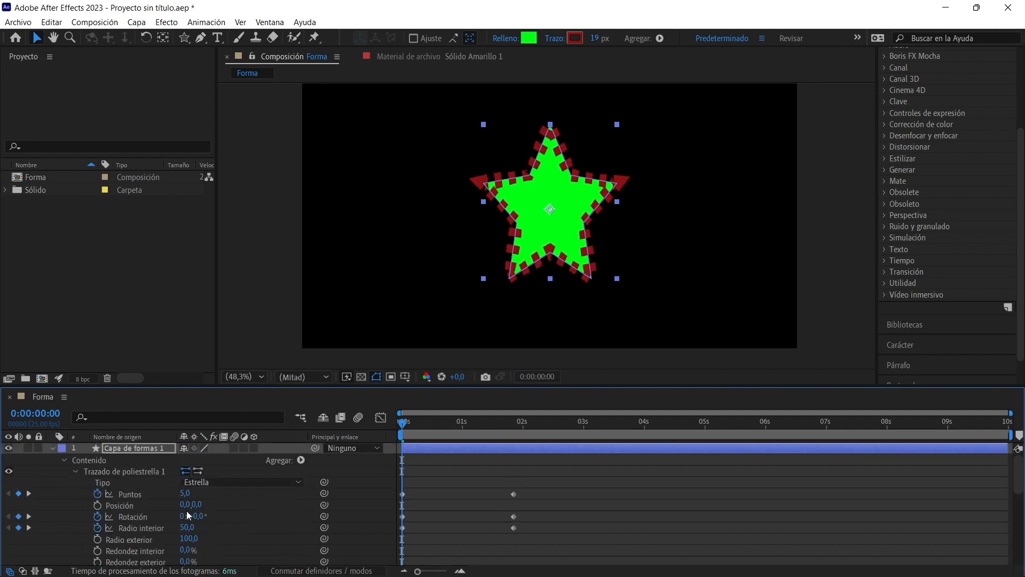
{"action": "left_click", "coordinate": [277, 460]}
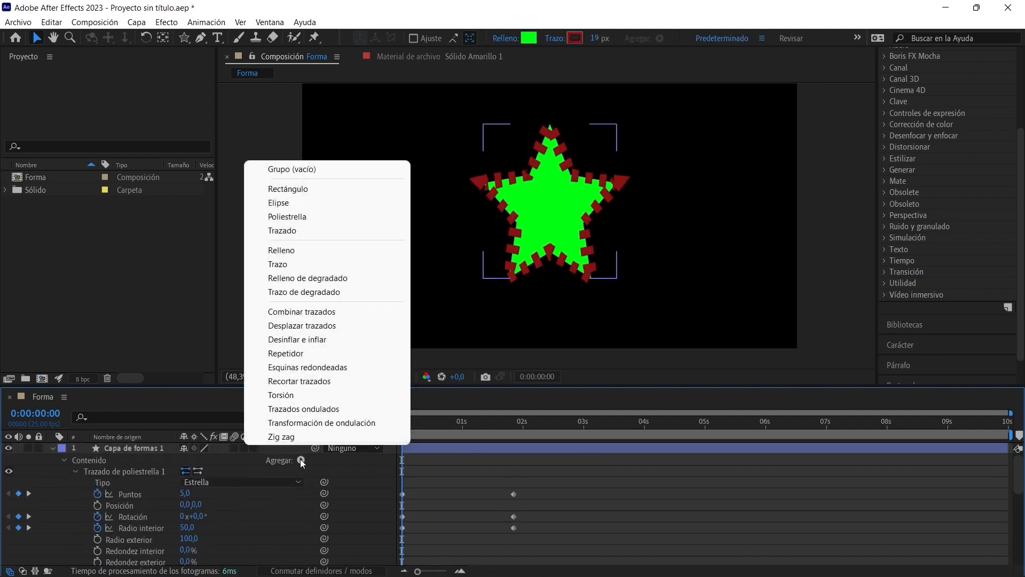
{"action": "left_click", "coordinate": [279, 204]}
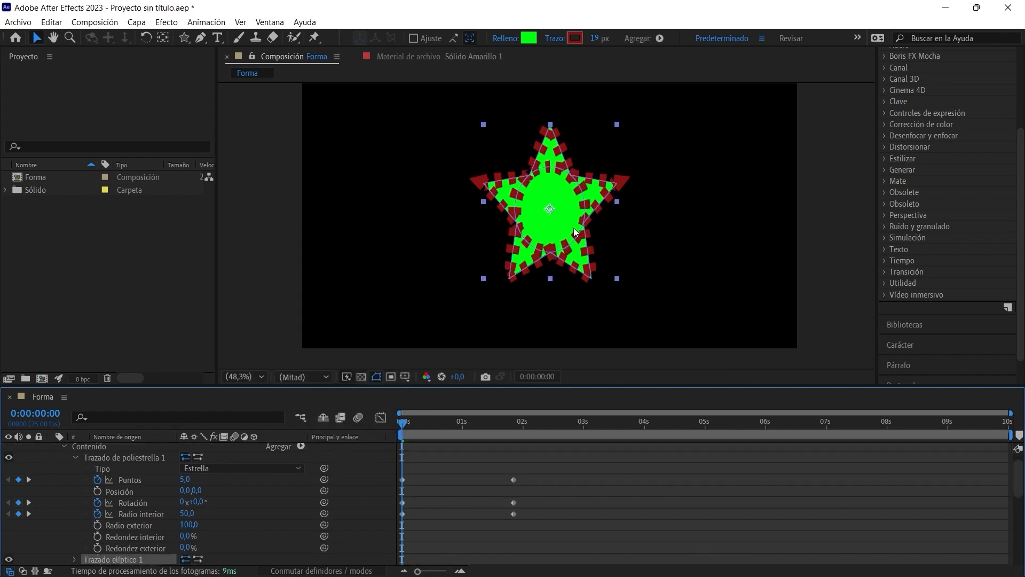
{"action": "left_click", "coordinate": [73, 460]}
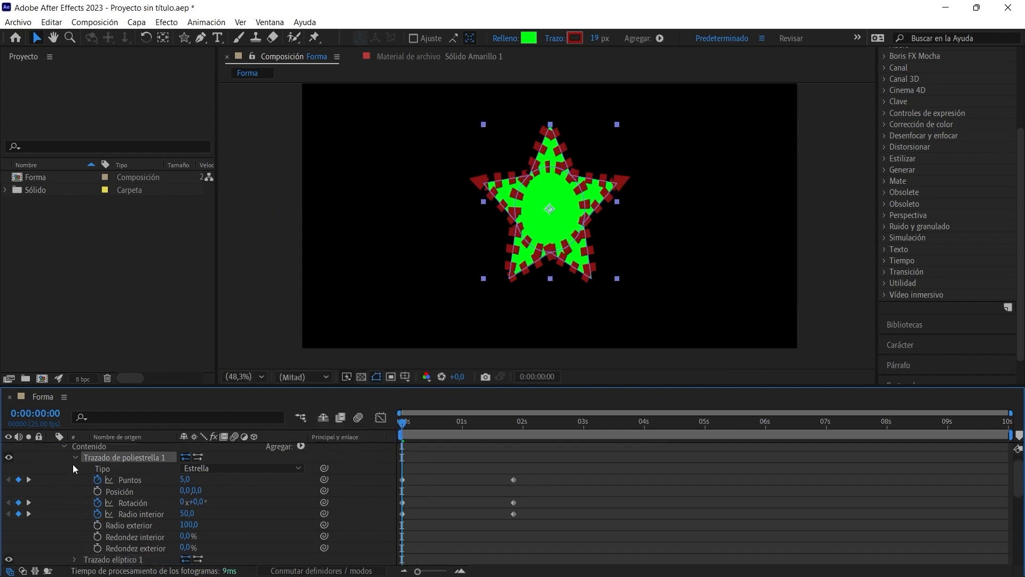
{"action": "left_click", "coordinate": [9, 458]}
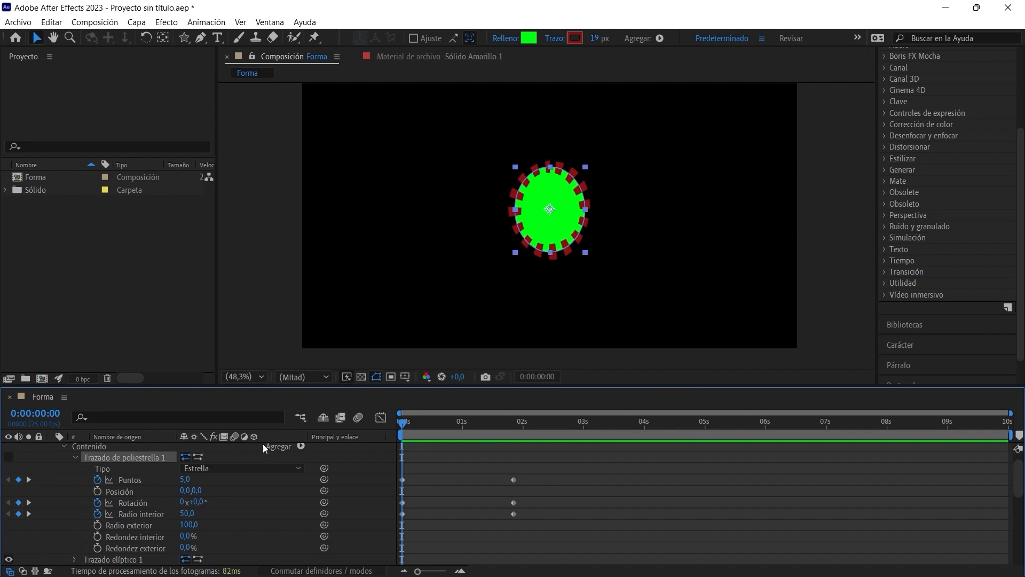
- Move the shape layer with the ellipse toward the right side of the composition frame
{"action": "scroll", "coordinate": [104, 516], "scroll_direction": "down", "scroll_amount": 5}
{"action": "scroll", "coordinate": [102, 523], "scroll_direction": "up", "scroll_amount": 2}
{"action": "left_click", "coordinate": [77, 469]}
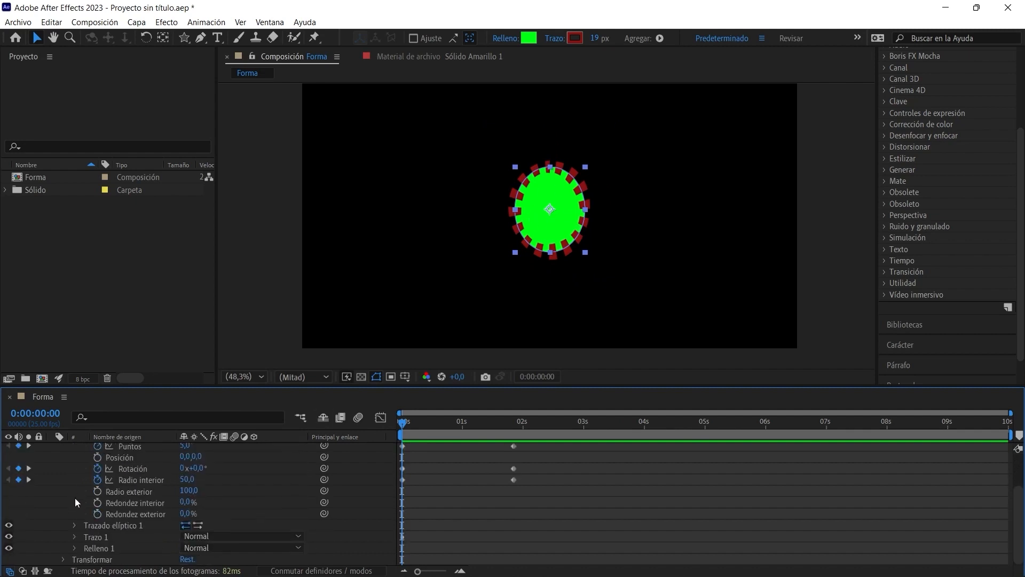
{"action": "left_click", "coordinate": [74, 525]}
{"action": "left_click", "coordinate": [75, 525]}
{"action": "left_click_drag", "start_coordinate": [585, 223], "coordinate": [751, 258]}
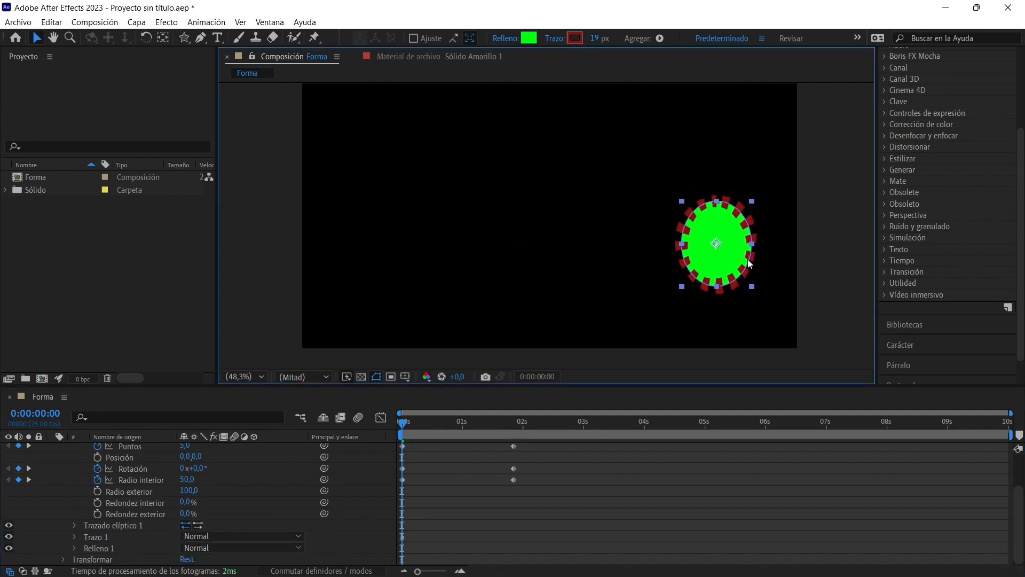
- Add a Rectángulo to the layer's Contenido and move the shapes slightly left of the composition's center
{"action": "scroll", "coordinate": [129, 482], "scroll_direction": "up", "scroll_amount": 3}
{"action": "left_click", "coordinate": [74, 472]}
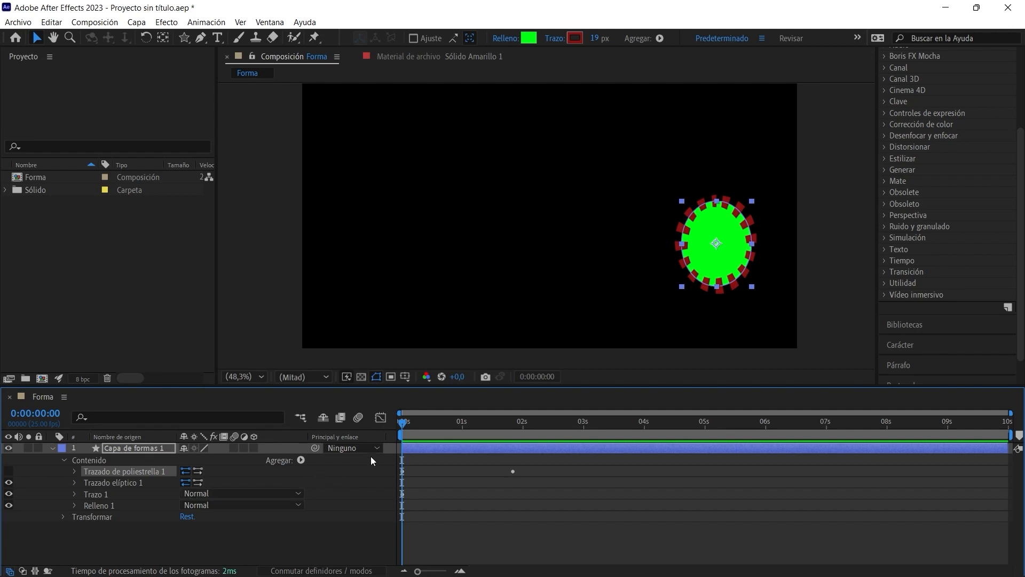
{"action": "left_click", "coordinate": [301, 460]}
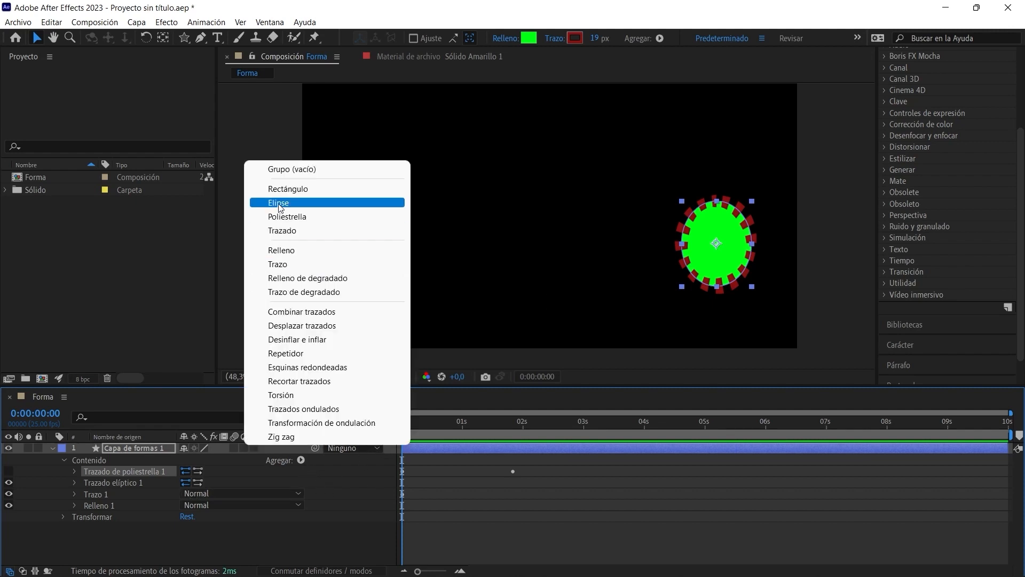
{"action": "left_click", "coordinate": [286, 189]}
{"action": "left_click_drag", "start_coordinate": [746, 284], "coordinate": [524, 277]}
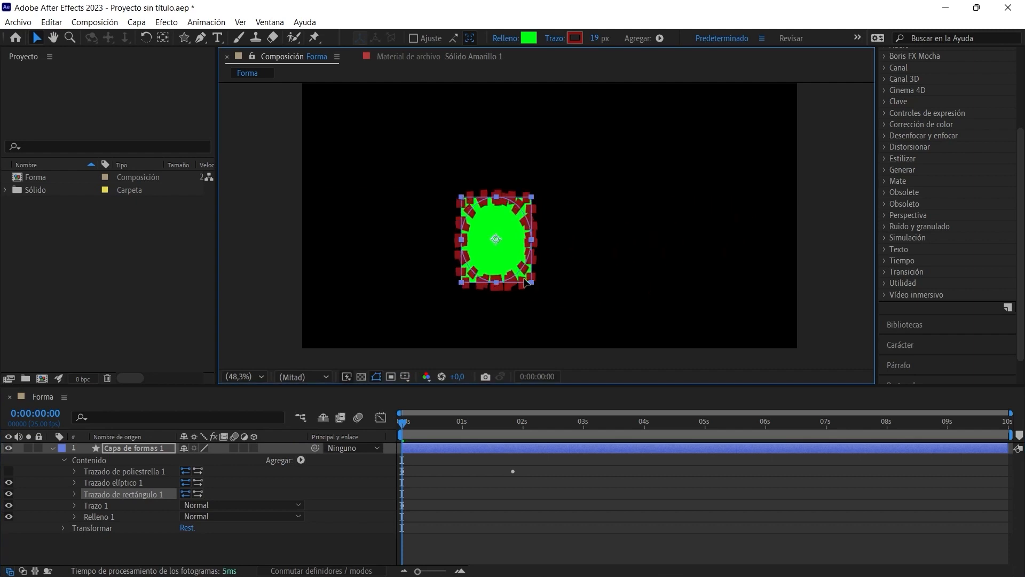
- Toggle the polystar path's visibility, leave it shown, and preview the animation of the combined shapes
{"action": "left_click", "coordinate": [8, 472]}
{"action": "left_click", "coordinate": [9, 471]}
{"action": "left_click", "coordinate": [8, 471]}
{"action": "left_click", "coordinate": [9, 471]}
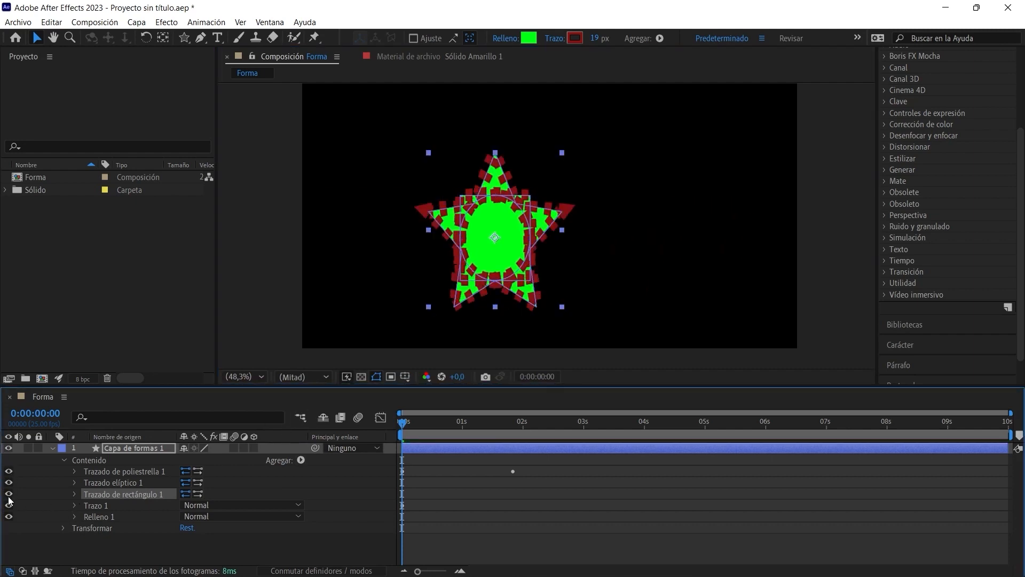
{"action": "key", "text": "space"}
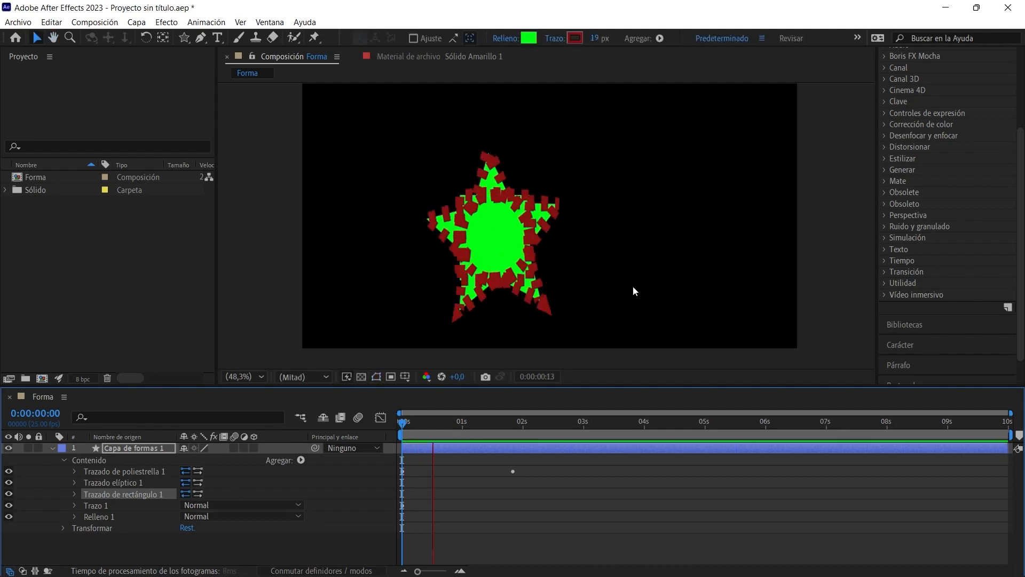
- Change the fill color shared by the star, ellipse and rectangle to cyan and preview the animation from the start
{"action": "left_click_drag", "start_coordinate": [566, 419], "coordinate": [396, 449]}
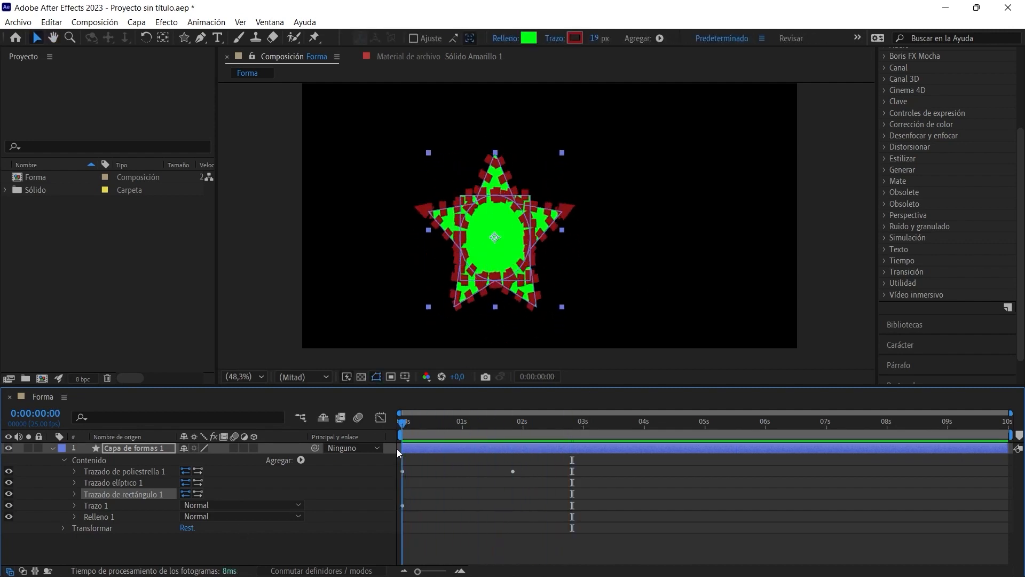
{"action": "left_click", "coordinate": [529, 38]}
{"action": "left_click", "coordinate": [531, 295]}
{"action": "left_click", "coordinate": [648, 213]}
{"action": "key", "text": "space"}
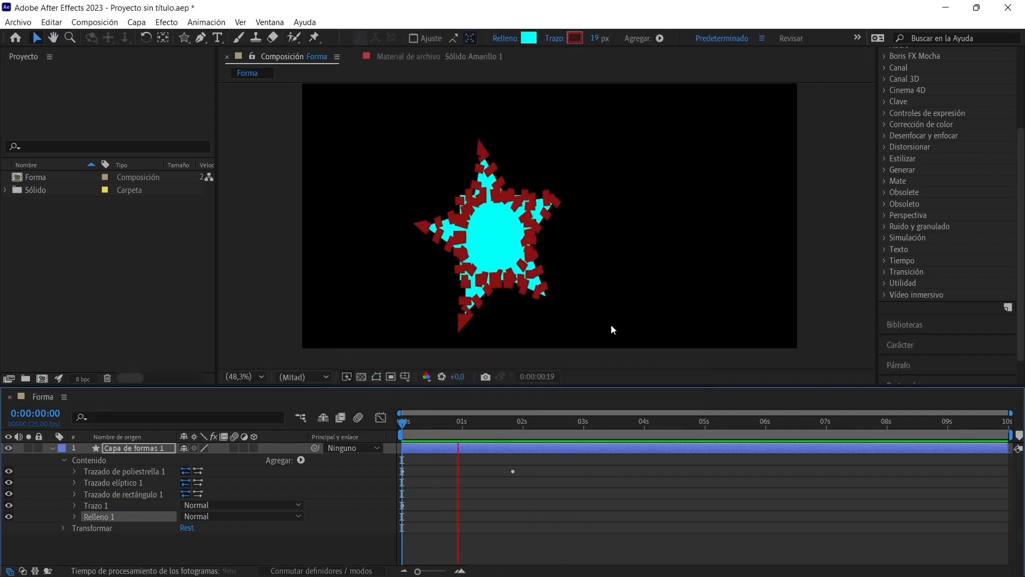
{"action": "key", "text": "space"}
{"action": "left_click_drag", "start_coordinate": [608, 424], "coordinate": [392, 444]}
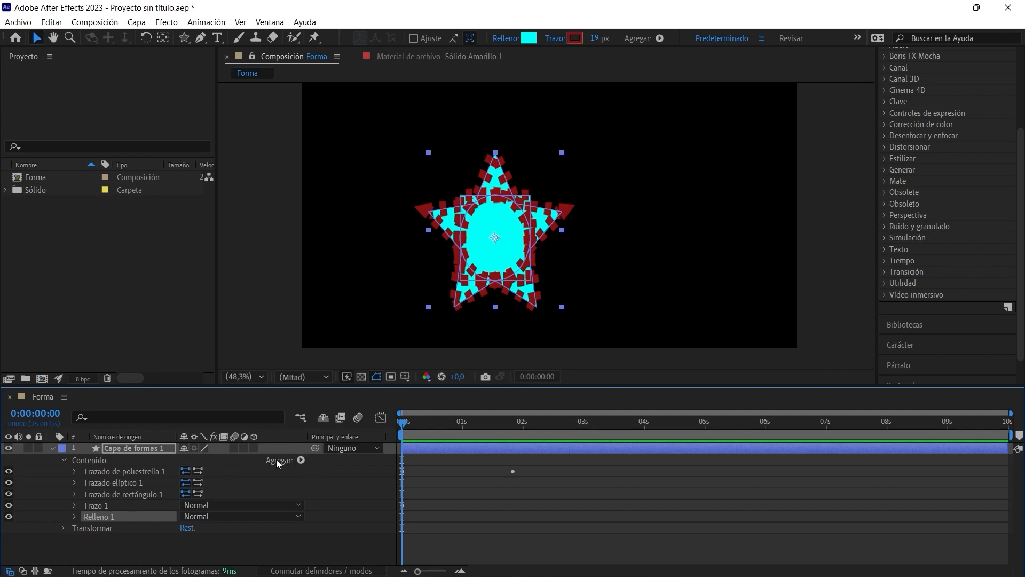
- Hide the existing shape layer, create a new empty shape layer above it and assign the new layer the Naranja label color
{"action": "left_click", "coordinate": [301, 460]}
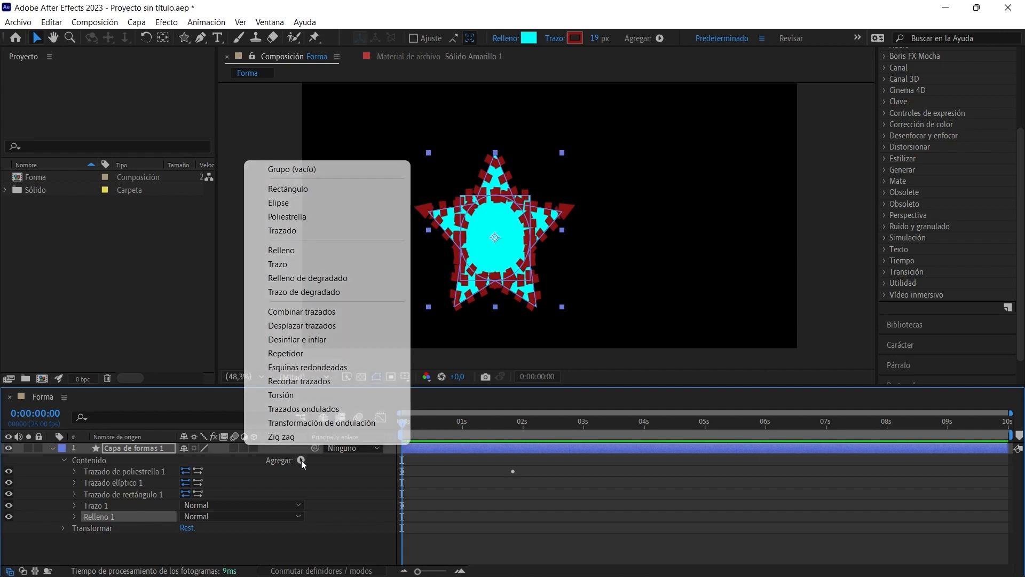
{"action": "left_click", "coordinate": [8, 447]}
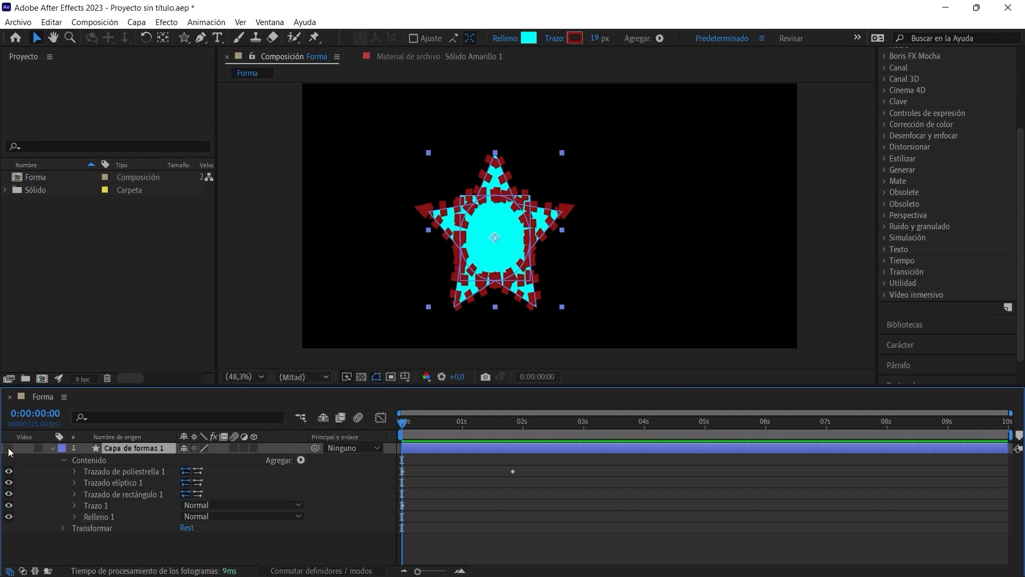
{"action": "left_click", "coordinate": [8, 447]}
{"action": "left_click", "coordinate": [63, 448]}
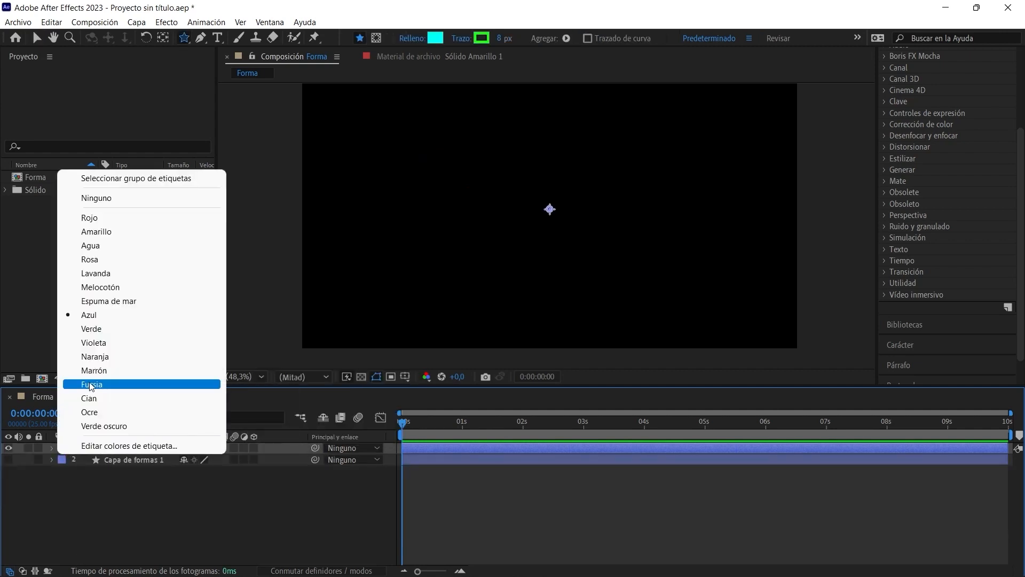
{"action": "left_click", "coordinate": [99, 358]}
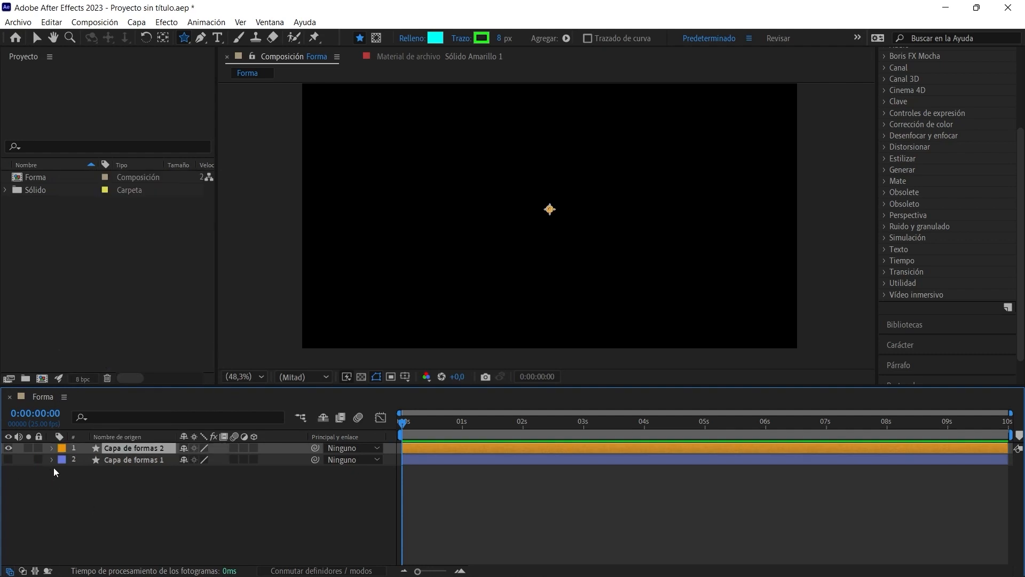
- Add an Elipse path to the Contenido of Capa de formas 2
{"action": "left_click", "coordinate": [51, 449]}
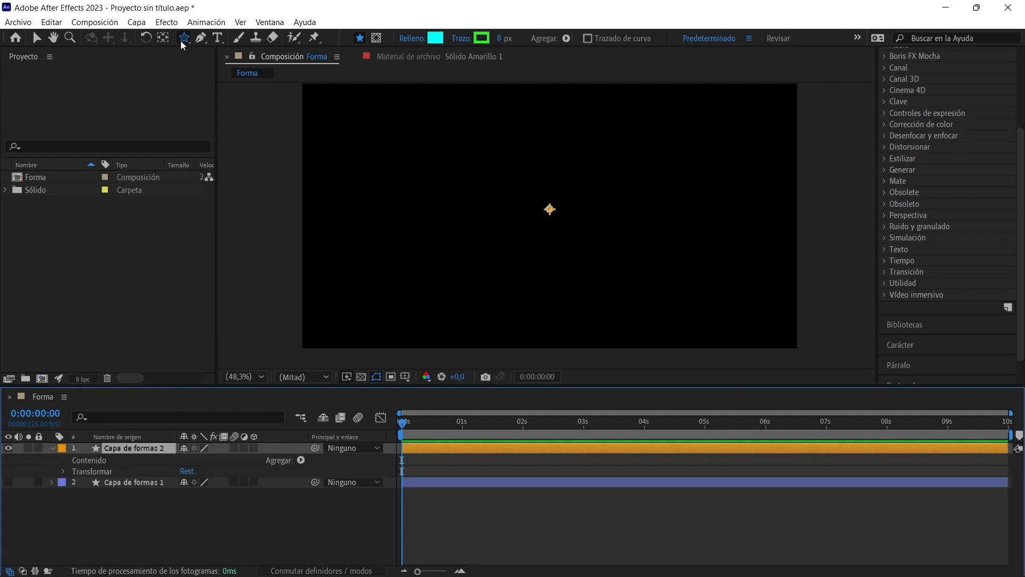
{"action": "left_click", "coordinate": [300, 460]}
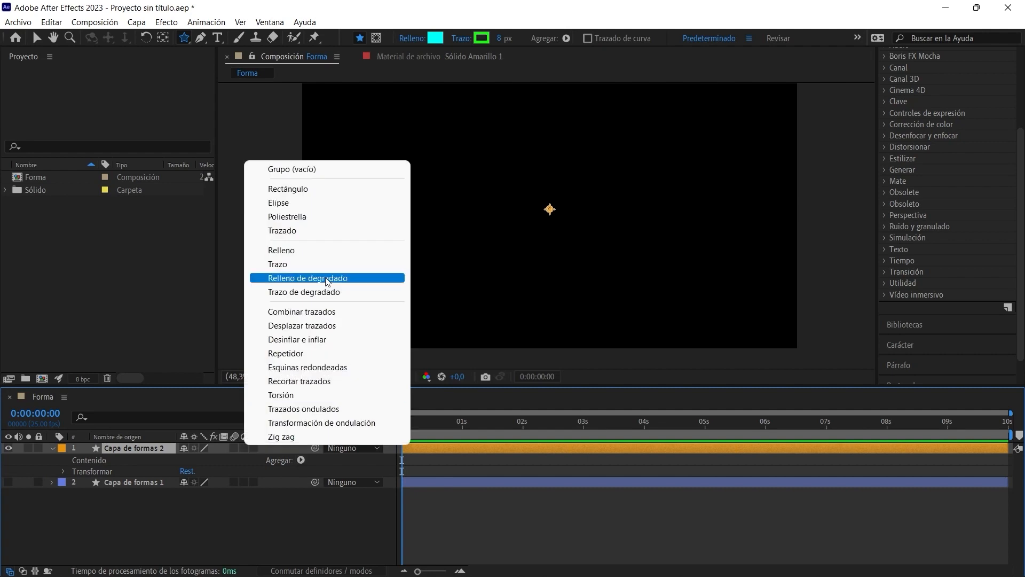
{"action": "left_click", "coordinate": [288, 203]}
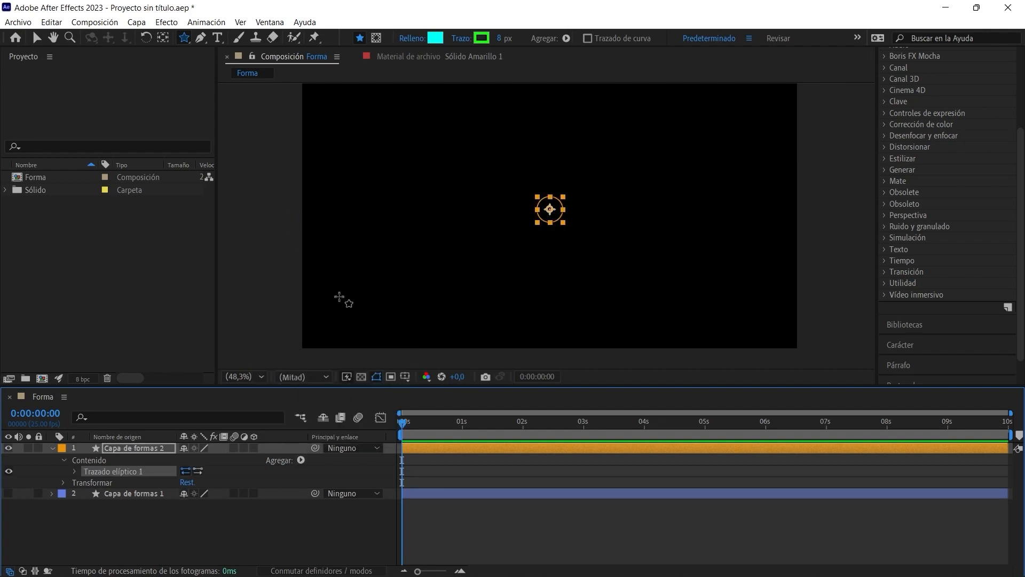
{"action": "left_click_drag", "start_coordinate": [563, 221], "coordinate": [571, 228]}
{"action": "key", "text": "ctrl+z"}
- Enable a keyframe for the Escala of Capa de formas 2 at the start and set it to 497%
{"action": "left_click", "coordinate": [64, 483]}
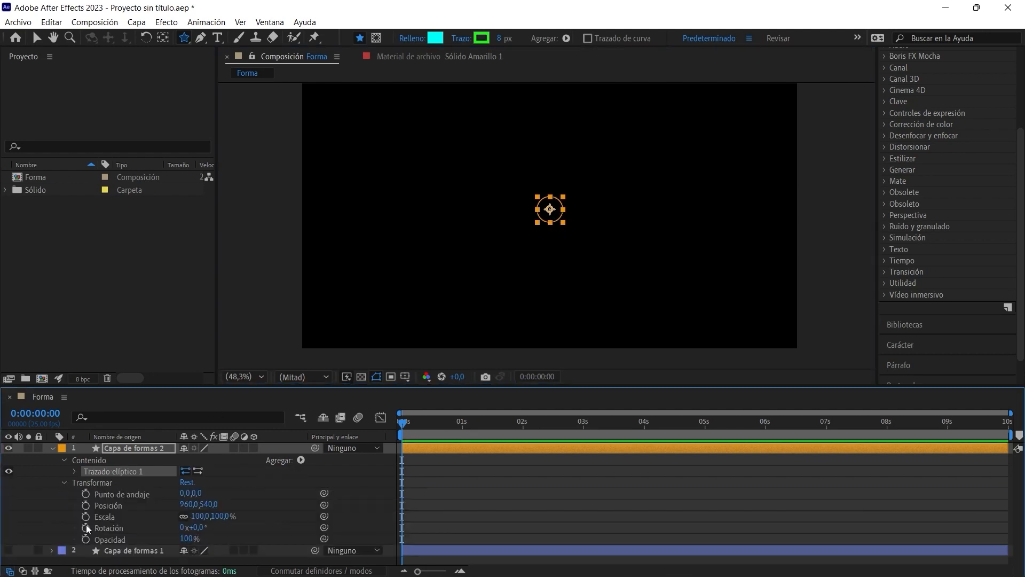
{"action": "left_click", "coordinate": [86, 517]}
{"action": "left_click_drag", "start_coordinate": [220, 516], "coordinate": [426, 497]}
- Try drawing a filled ellipse and a rectangle on either side of the ellipse path, and undo both shapes
{"action": "left_click", "coordinate": [184, 39]}
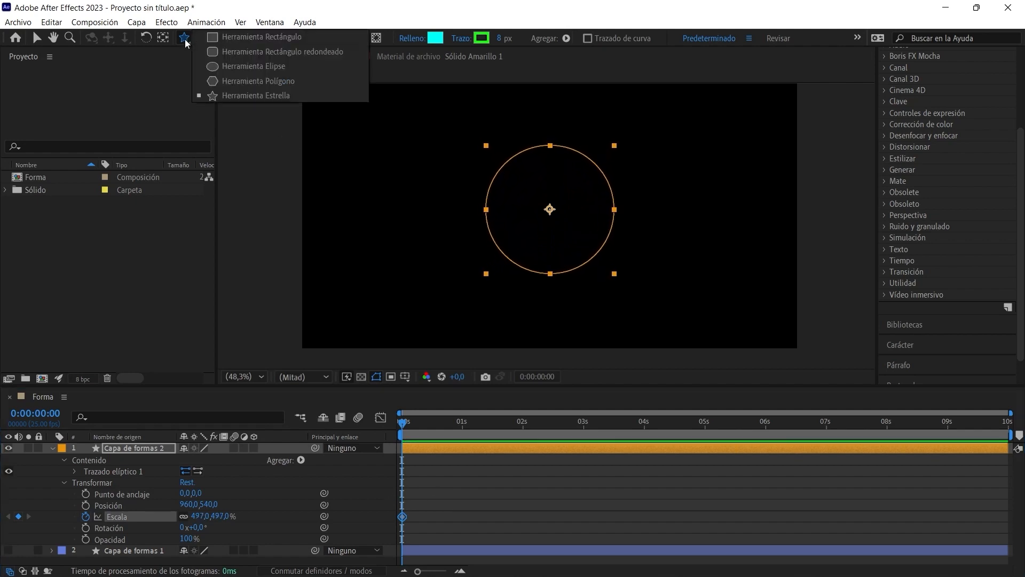
{"action": "left_click", "coordinate": [247, 66]}
{"action": "mouse_move", "coordinate": [380, 144]}
{"action": "left_mouse_down"}
{"action": "mouse_move", "coordinate": [448, 204]}
{"action": "mouse_move", "coordinate": [487, 212]}
{"action": "mouse_move", "coordinate": [468, 225]}
{"action": "mouse_move", "coordinate": [455, 210]}
{"action": "mouse_move", "coordinate": [483, 247]}
{"action": "mouse_move", "coordinate": [457, 220]}
{"action": "left_mouse_up"}
{"action": "left_click", "coordinate": [184, 38]}
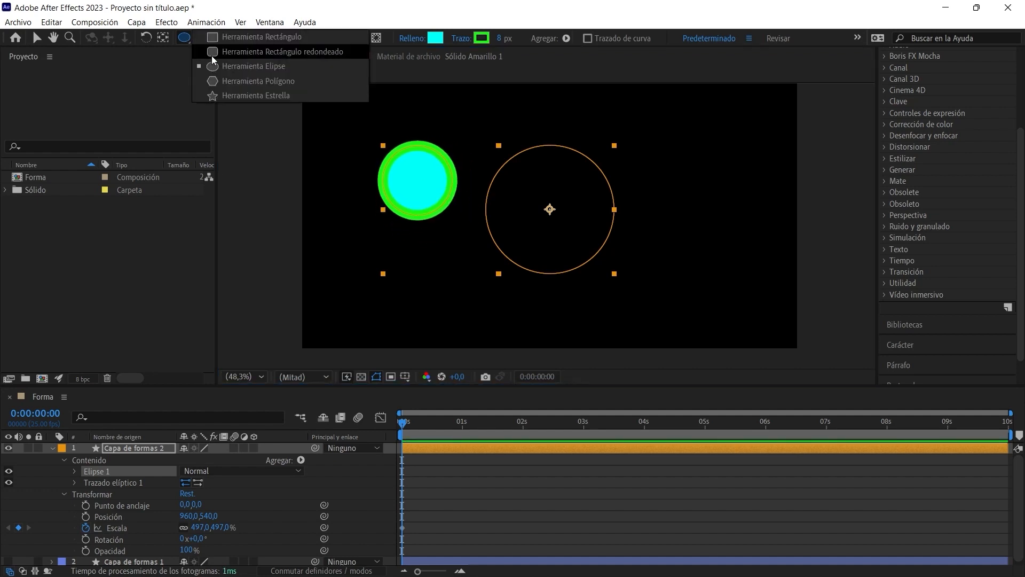
{"action": "left_click", "coordinate": [240, 37]}
{"action": "mouse_move", "coordinate": [673, 131]}
{"action": "left_mouse_down"}
{"action": "mouse_move", "coordinate": [704, 189]}
{"action": "mouse_move", "coordinate": [762, 206]}
{"action": "mouse_move", "coordinate": [763, 229]}
{"action": "mouse_move", "coordinate": [798, 254]}
{"action": "mouse_move", "coordinate": [802, 273]}
{"action": "mouse_move", "coordinate": [762, 218]}
{"action": "mouse_move", "coordinate": [741, 232]}
{"action": "mouse_move", "coordinate": [710, 194]}
{"action": "mouse_move", "coordinate": [739, 228]}
{"action": "mouse_move", "coordinate": [725, 214]}
{"action": "left_mouse_up"}
{"action": "key", "text": "ctrl+z"}
{"action": "key", "text": "ctrl+z"}
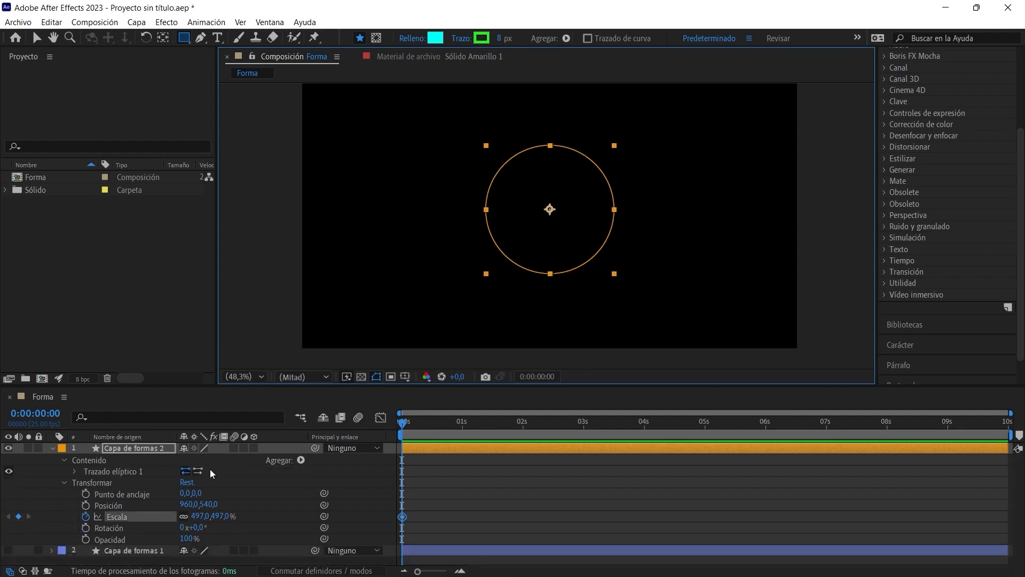
- Enable a keyframe for the ellipse path's Tamaño at the start and set it to 136 by 136
{"action": "left_click", "coordinate": [67, 485]}
{"action": "left_click", "coordinate": [64, 483]}
{"action": "left_click", "coordinate": [97, 472]}
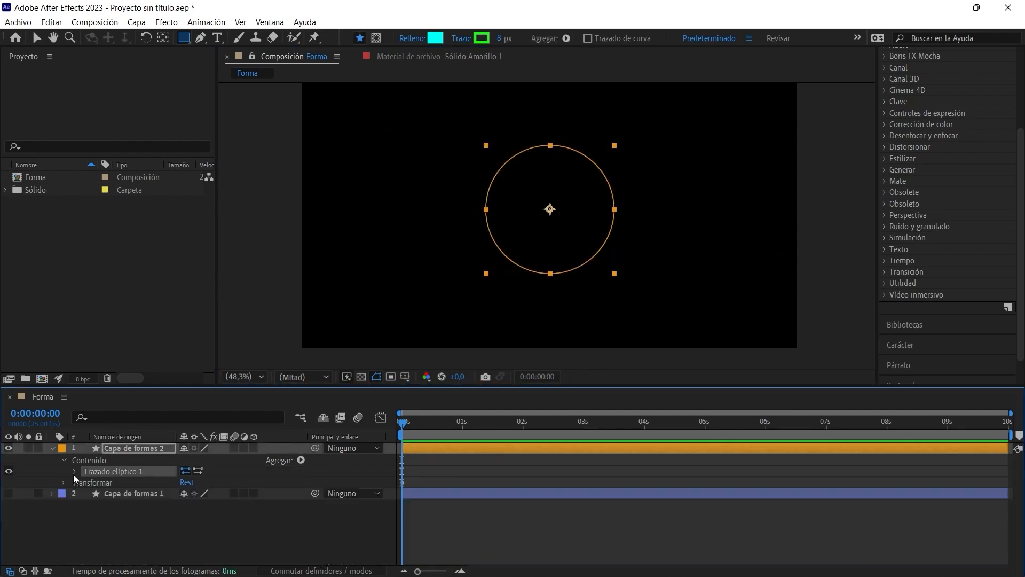
{"action": "left_click", "coordinate": [75, 472]}
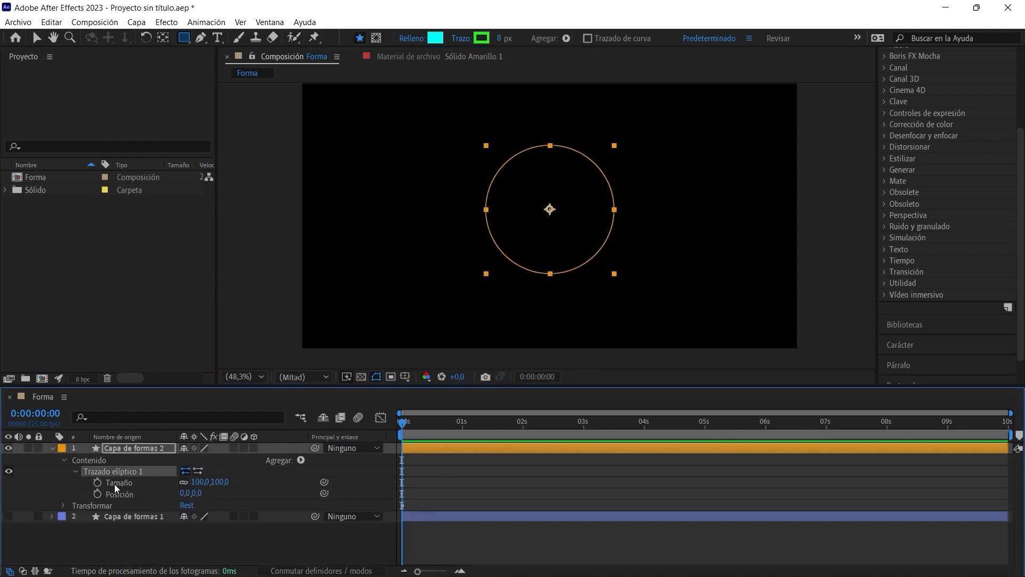
{"action": "left_click", "coordinate": [97, 483]}
{"action": "mouse_move", "coordinate": [197, 482]}
{"action": "left_mouse_down"}
{"action": "mouse_move", "coordinate": [211, 482]}
{"action": "mouse_move", "coordinate": [207, 494]}
{"action": "left_mouse_up"}
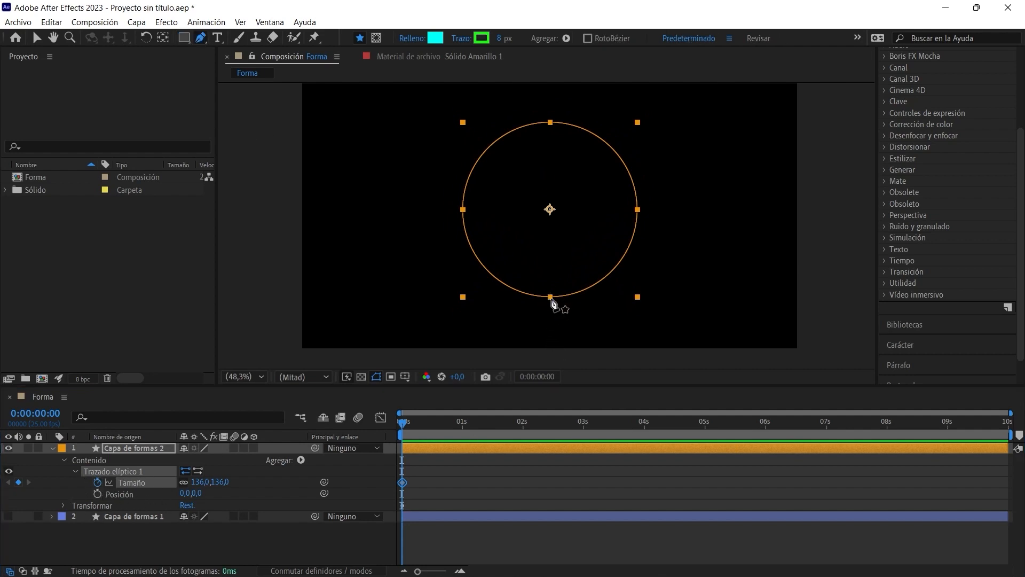
- Try reshaping the ellipse from its lower edge with the Pen tool, flattening it slightly
{"action": "key", "text": "g"}
{"action": "left_click_drag", "start_coordinate": [200, 38], "coordinate": [283, 81]}
{"action": "mouse_move", "coordinate": [551, 298]}
{"action": "left_mouse_down"}
{"action": "mouse_move", "coordinate": [553, 268]}
{"action": "mouse_move", "coordinate": [551, 283]}
{"action": "left_mouse_up"}
{"action": "left_click", "coordinate": [118, 472]}
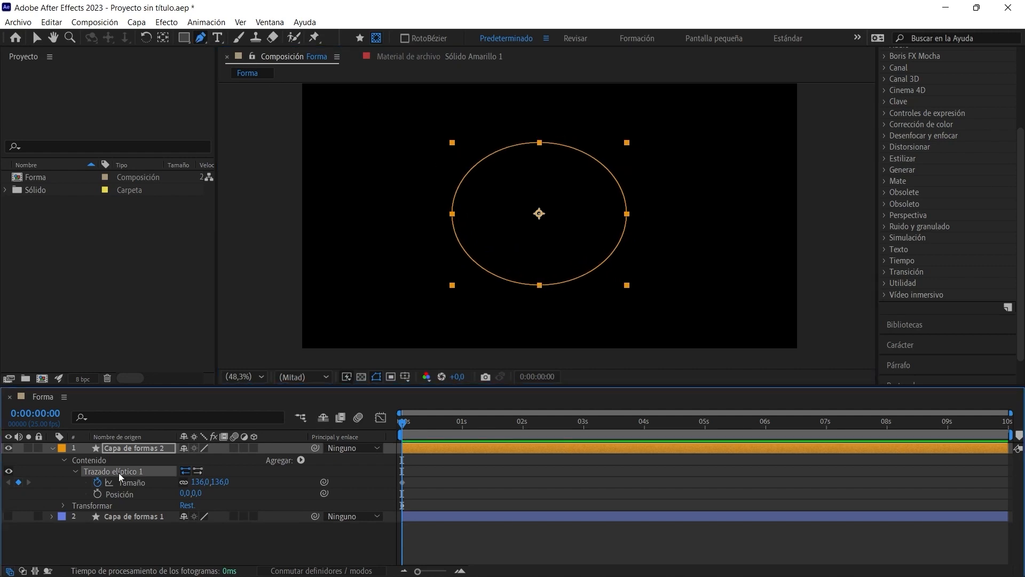
- Create a yellow solid of 1920 by 1080 px above the shape layers with the default settings
{"action": "left_click", "coordinate": [113, 546]}
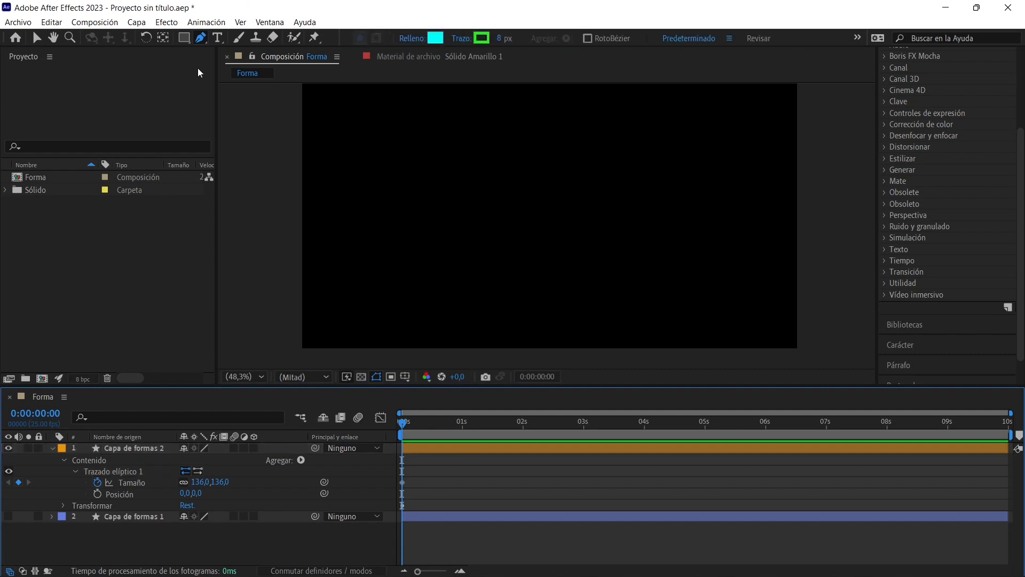
{"action": "right_click", "coordinate": [130, 543]}
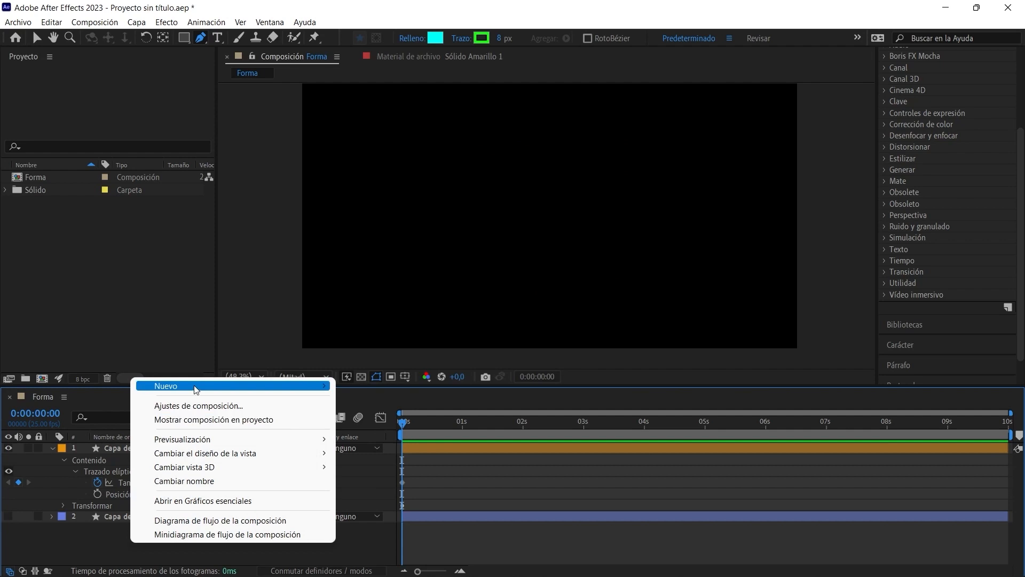
{"action": "mouse_move", "coordinate": [191, 396]}
{"action": "left_click", "coordinate": [371, 420]}
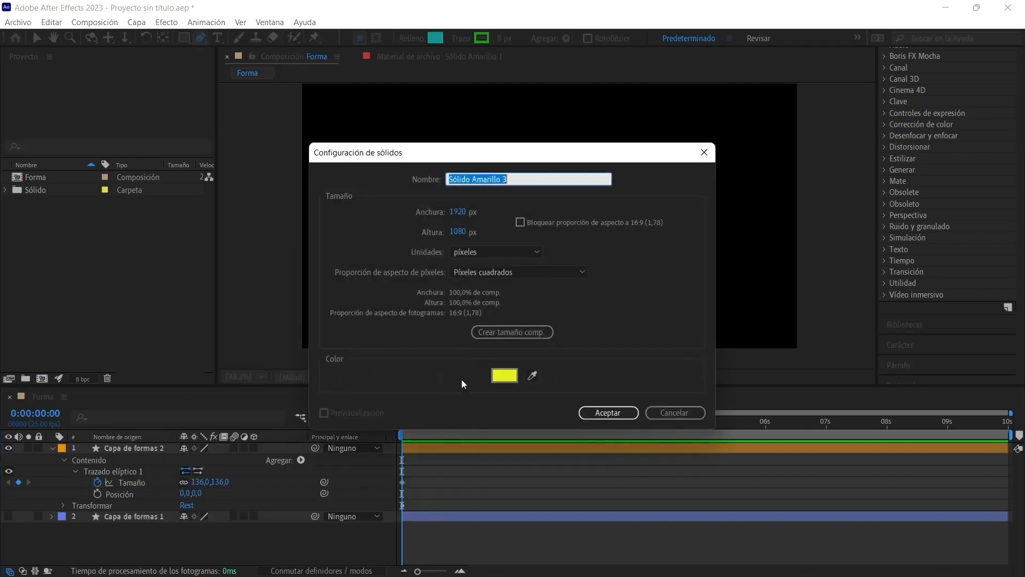
{"action": "left_click", "coordinate": [604, 408]}
- Draw a closed seven-point mask on the yellow solid with the Pen tool, from left of center around the upper middle of the frame
{"action": "left_click", "coordinate": [396, 188]}
{"action": "left_click", "coordinate": [414, 238]}
{"action": "left_click", "coordinate": [512, 259]}
{"action": "left_click", "coordinate": [628, 187]}
{"action": "left_click", "coordinate": [614, 119]}
{"action": "left_click", "coordinate": [494, 116]}
{"action": "left_click", "coordinate": [414, 134]}
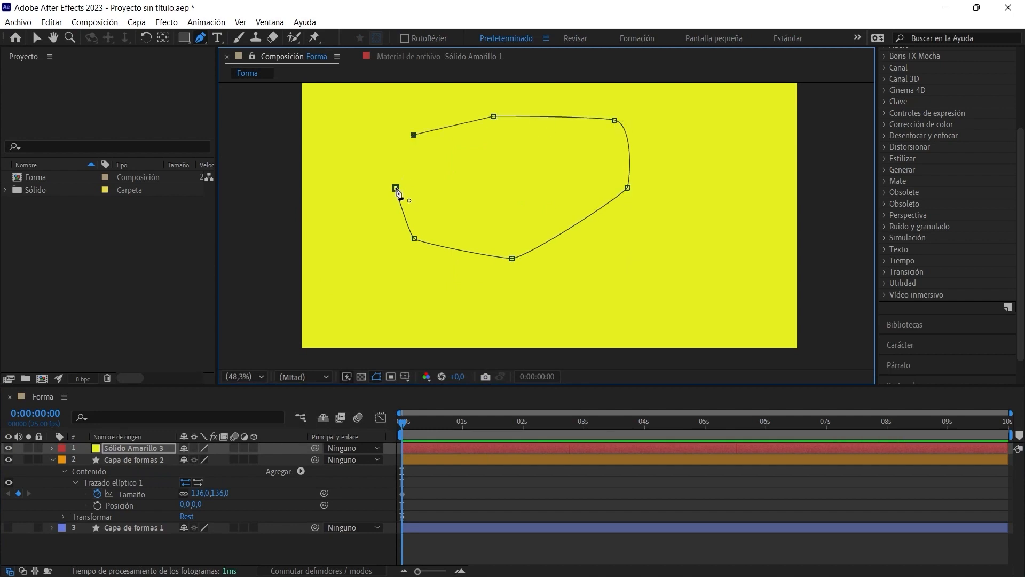
{"action": "left_click", "coordinate": [395, 189]}
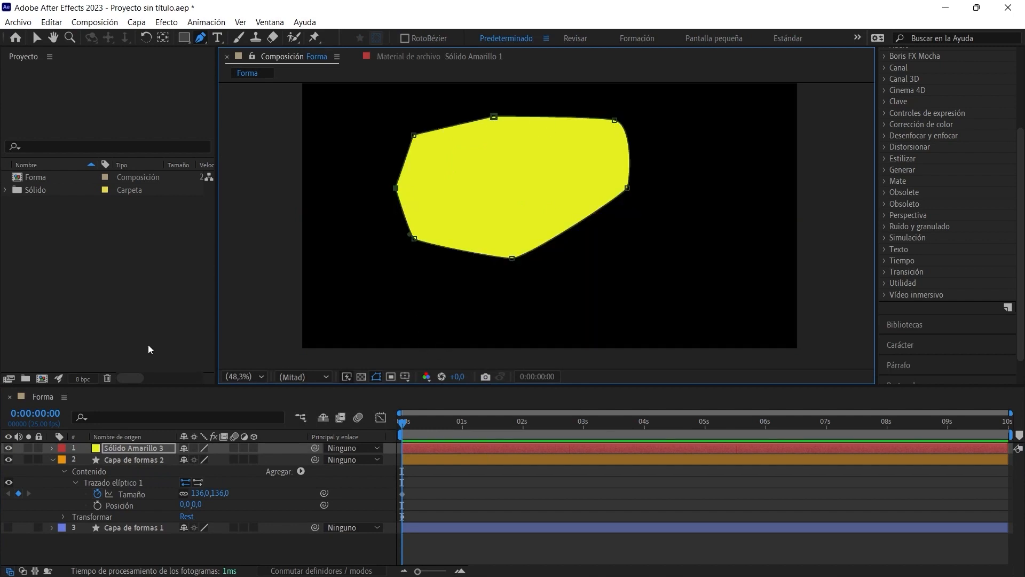
- Hide the yellow solid and draw a seven-point mask on Capa de formas 2 with the Pen tool in mask mode
{"action": "left_click", "coordinate": [9, 448]}
{"action": "left_click", "coordinate": [133, 462]}
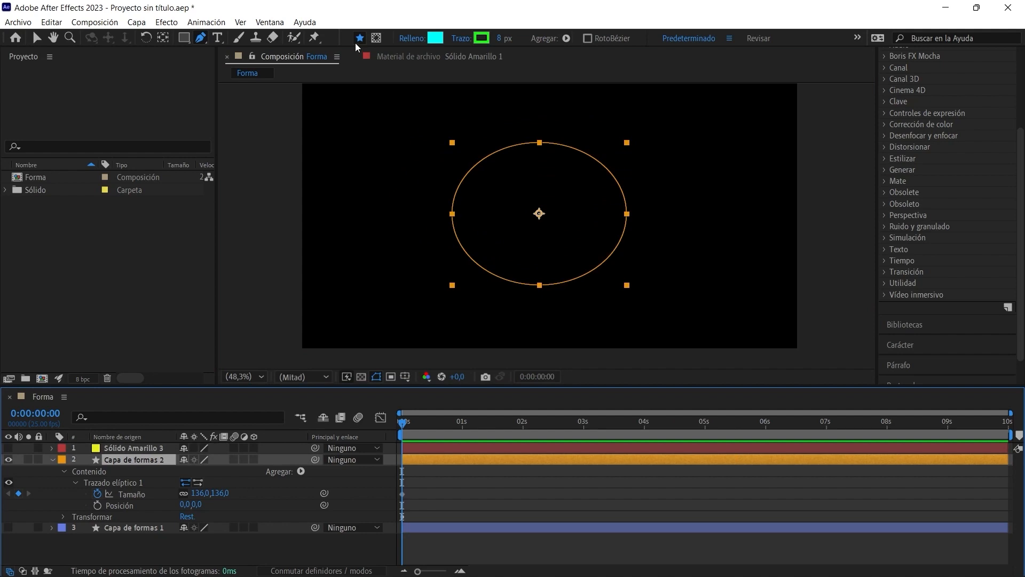
{"action": "left_click", "coordinate": [376, 38]}
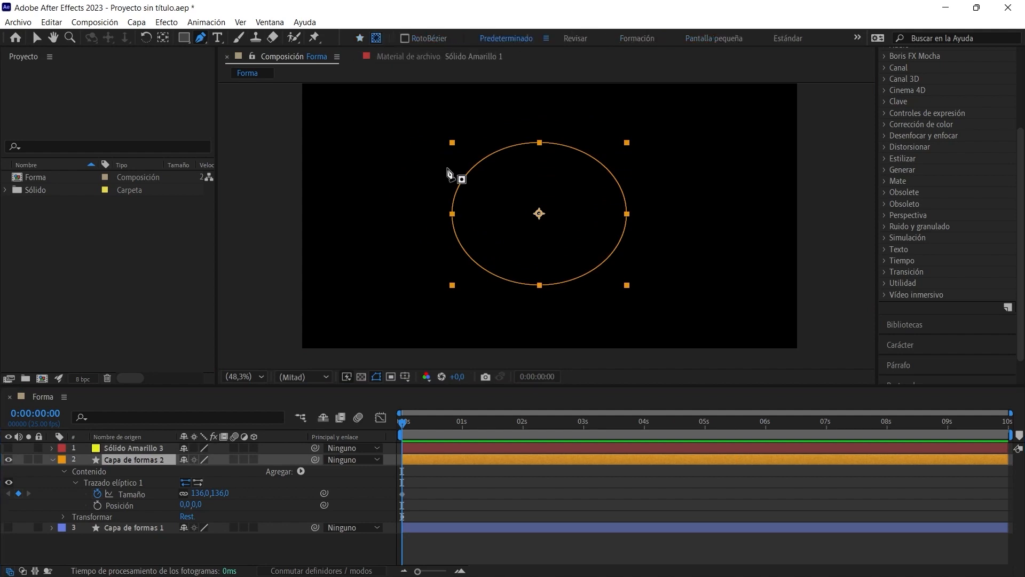
{"action": "left_click", "coordinate": [442, 178]}
{"action": "left_click", "coordinate": [474, 223]}
{"action": "left_click", "coordinate": [532, 244]}
{"action": "left_click", "coordinate": [579, 201]}
{"action": "left_click", "coordinate": [595, 136]}
{"action": "left_click", "coordinate": [526, 88]}
{"action": "left_click", "coordinate": [458, 122]}
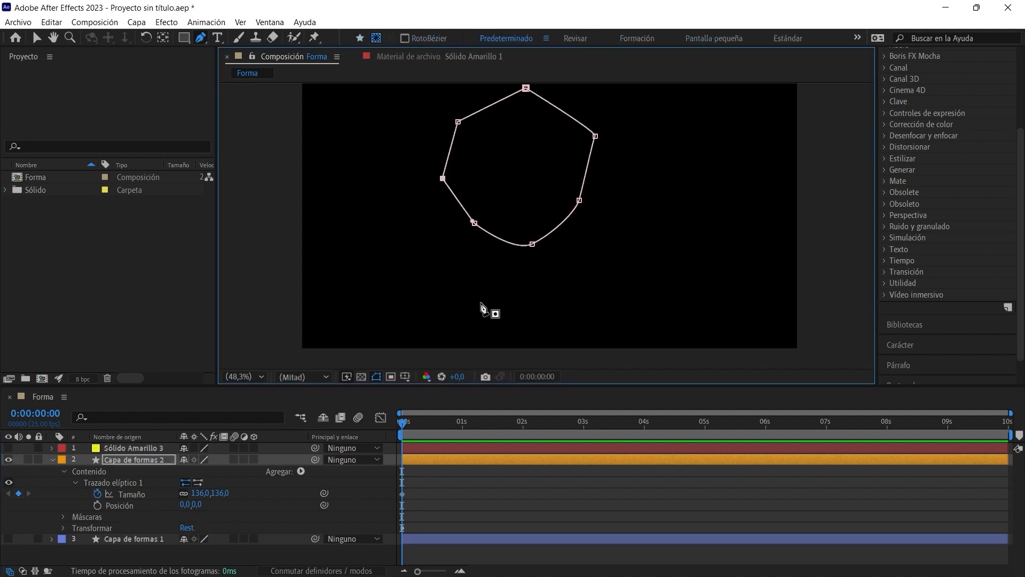
- Show the yellow solid again and examine the properties of Máscara 1 on Capa de formas 2
{"action": "left_click", "coordinate": [8, 447]}
{"action": "left_click", "coordinate": [133, 449]}
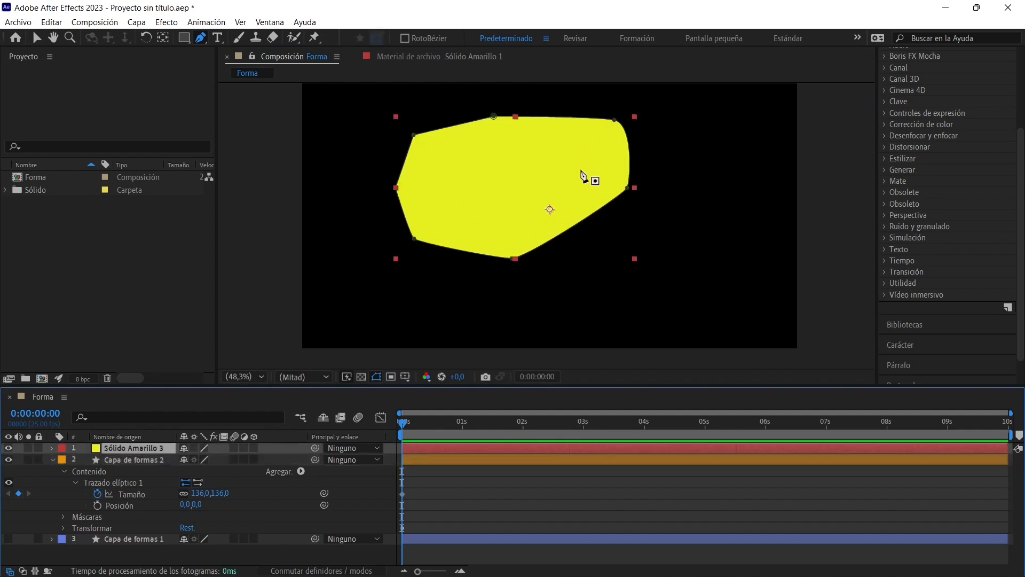
{"action": "left_click", "coordinate": [119, 460]}
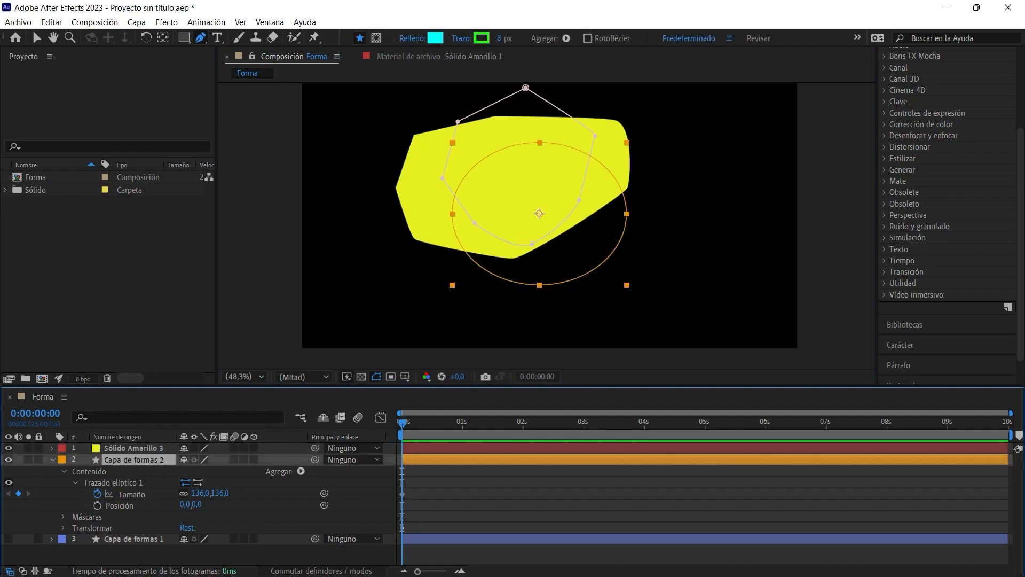
{"action": "left_click", "coordinate": [63, 517]}
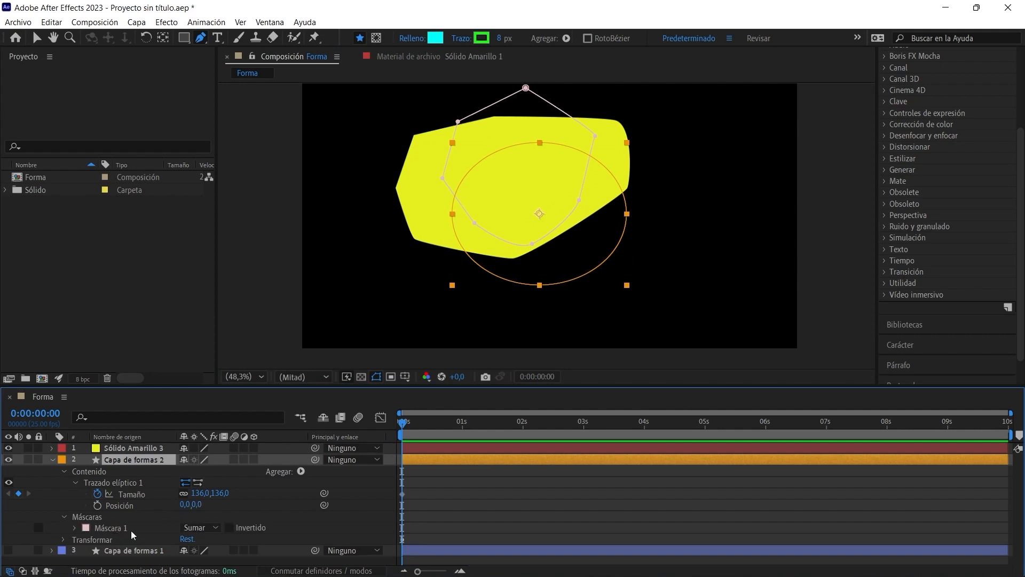
{"action": "left_click", "coordinate": [75, 528]}
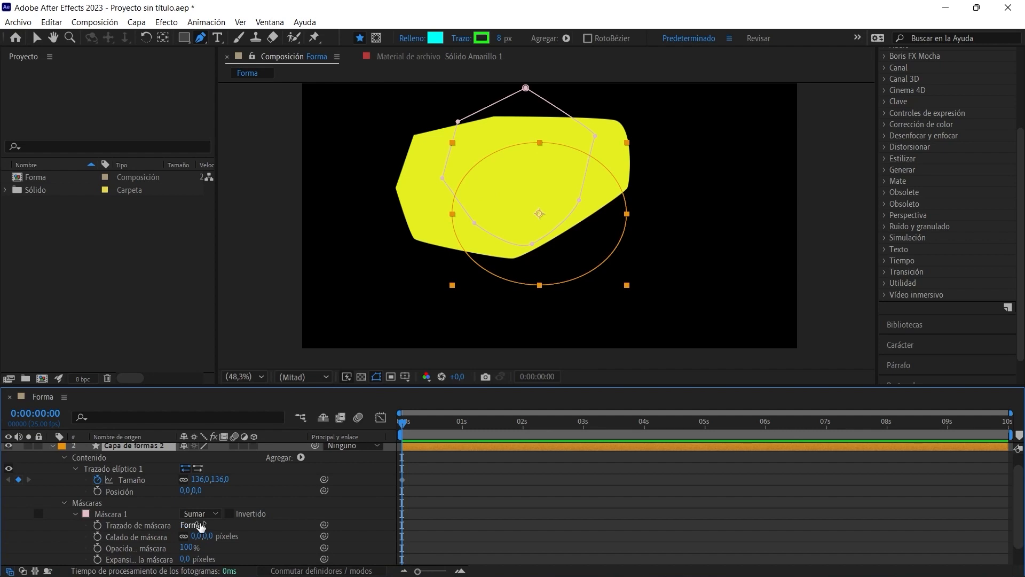
- Undo the mask on Capa de formas 2, going back to the open mask path on the yellow solid
{"action": "key", "text": "ctrl+z"}
{"action": "key", "text": "ctrl+z"}
{"action": "key", "text": "ctrl+z"}
{"action": "key", "text": "ctrl+z"}
{"action": "key", "text": "ctrl+z"}
{"action": "key", "text": "ctrl+z"}
{"action": "key", "text": "ctrl+z"}
{"action": "key", "text": "ctrl+z"}
{"action": "key", "text": "ctrl+z"}
{"action": "key", "text": "ctrl+z"}
{"action": "key", "text": "ctrl+z"}
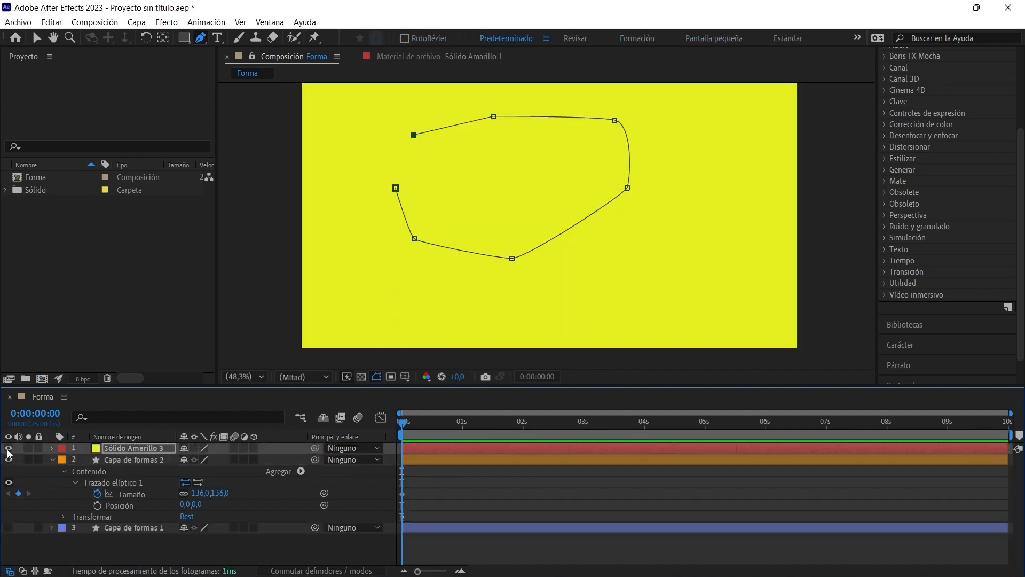
- Hide the yellow solid and replace the ellipse path in Capa de formas 2 with a Poliestrella that has a Trazo
{"action": "left_click", "coordinate": [8, 448]}
{"action": "left_click", "coordinate": [300, 471]}
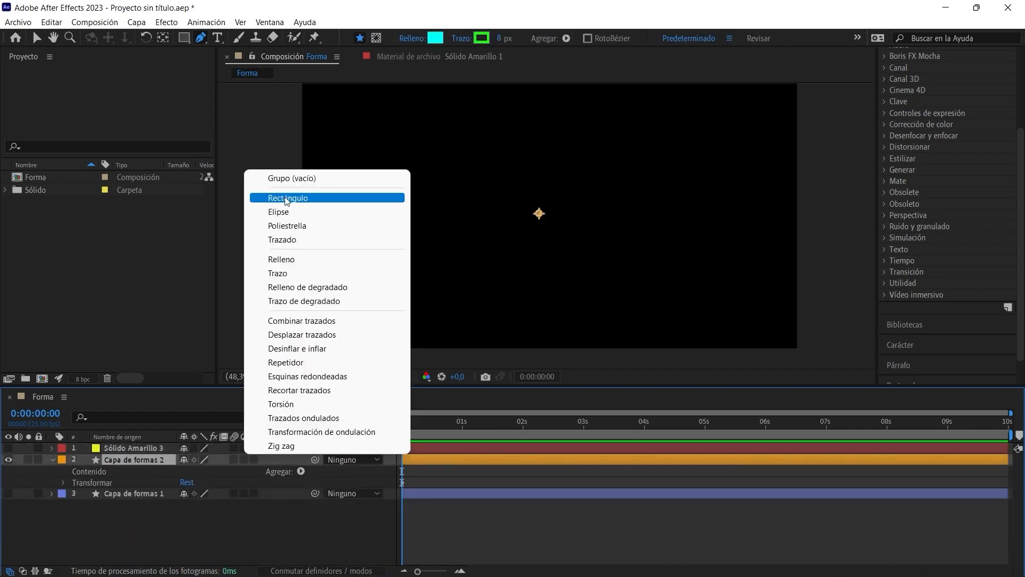
{"action": "left_click", "coordinate": [281, 225]}
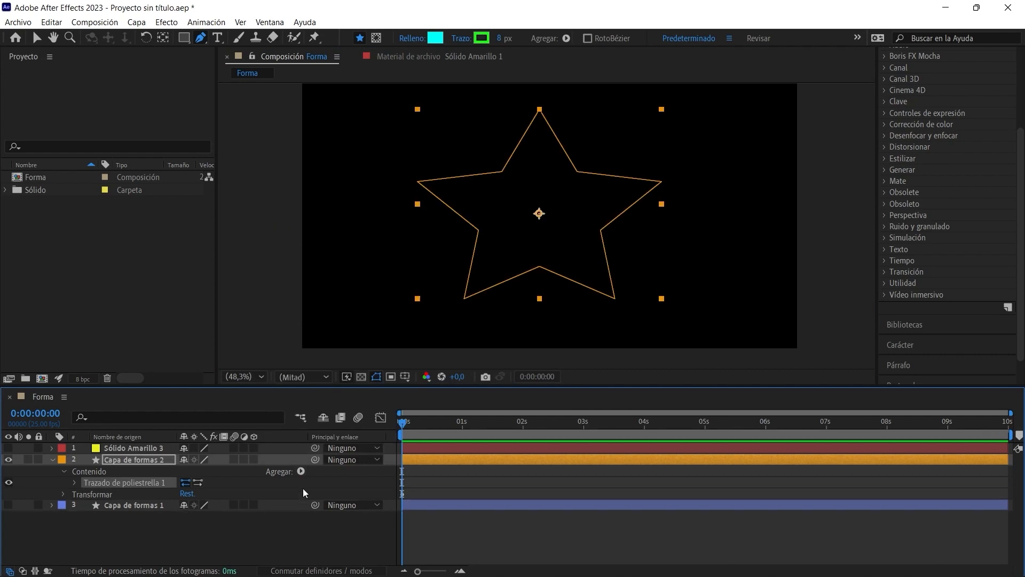
{"action": "left_click", "coordinate": [301, 471]}
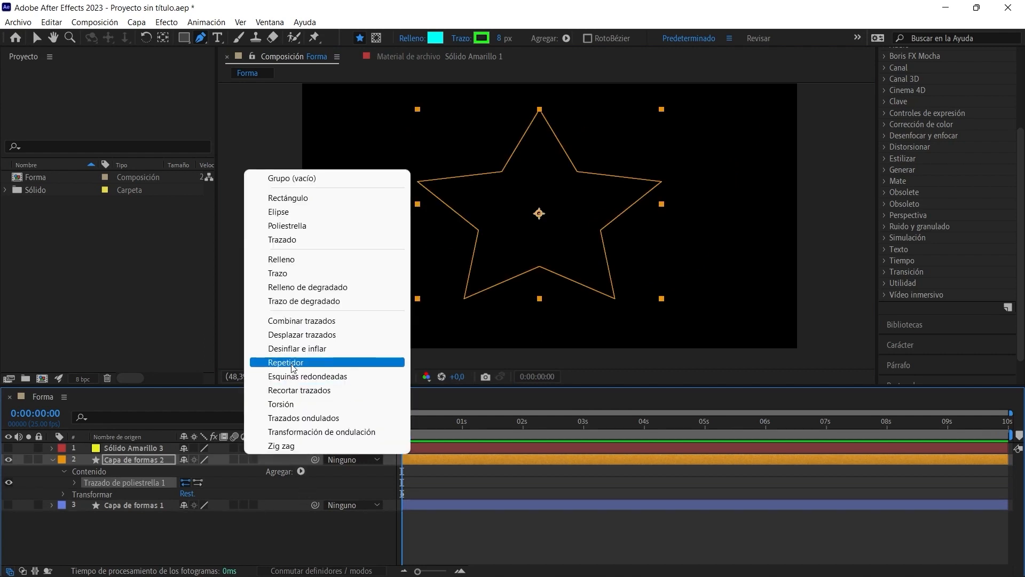
{"action": "left_click", "coordinate": [281, 273]}
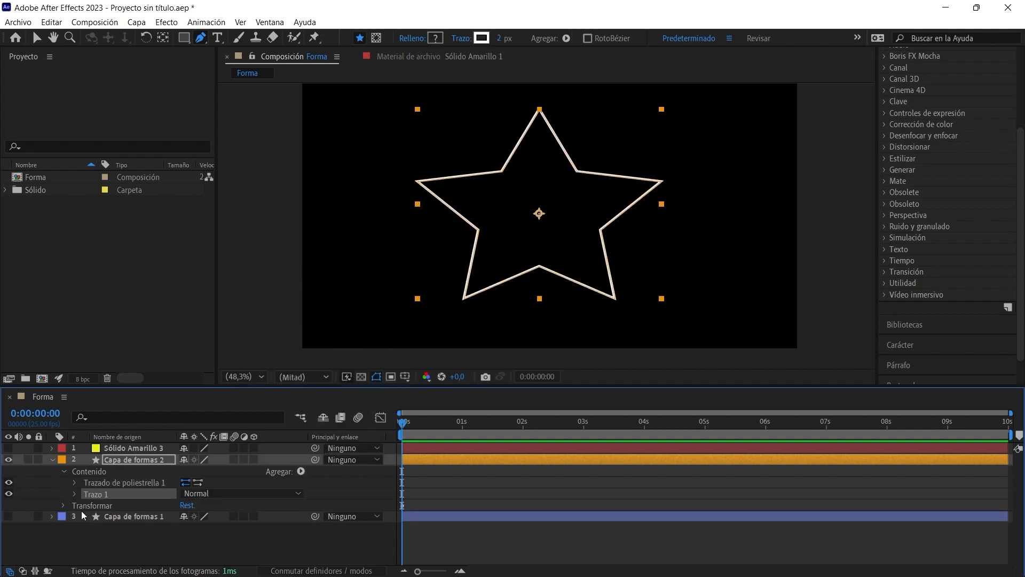
- Give Trazo 1 on Capa de formas 2 a dark red colour and a stroke width of 15
{"action": "left_click", "coordinate": [74, 494]}
{"action": "left_click", "coordinate": [187, 470]}
{"action": "left_click", "coordinate": [499, 286]}
{"action": "left_click", "coordinate": [636, 212]}
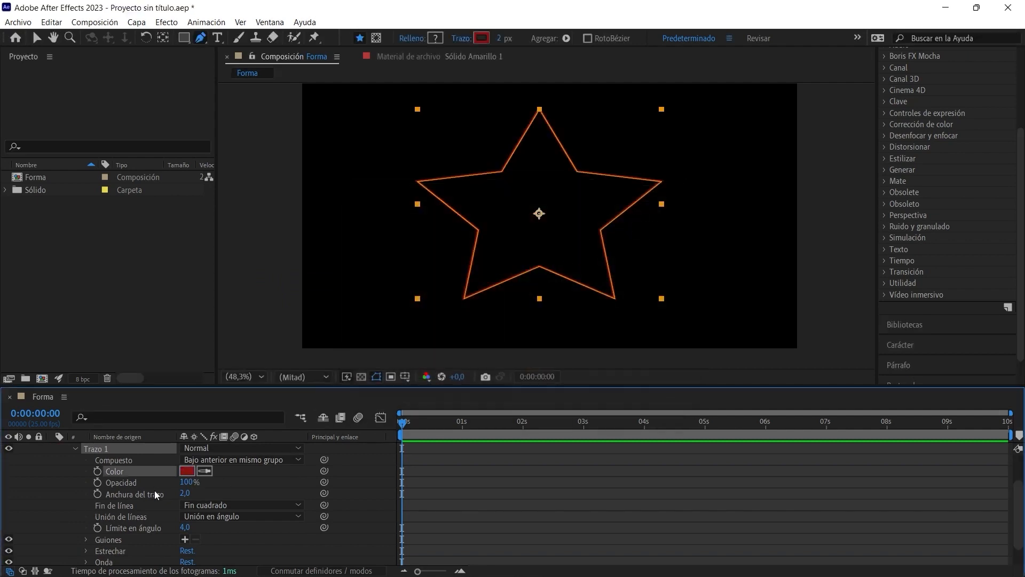
{"action": "left_click_drag", "start_coordinate": [183, 495], "coordinate": [192, 496]}
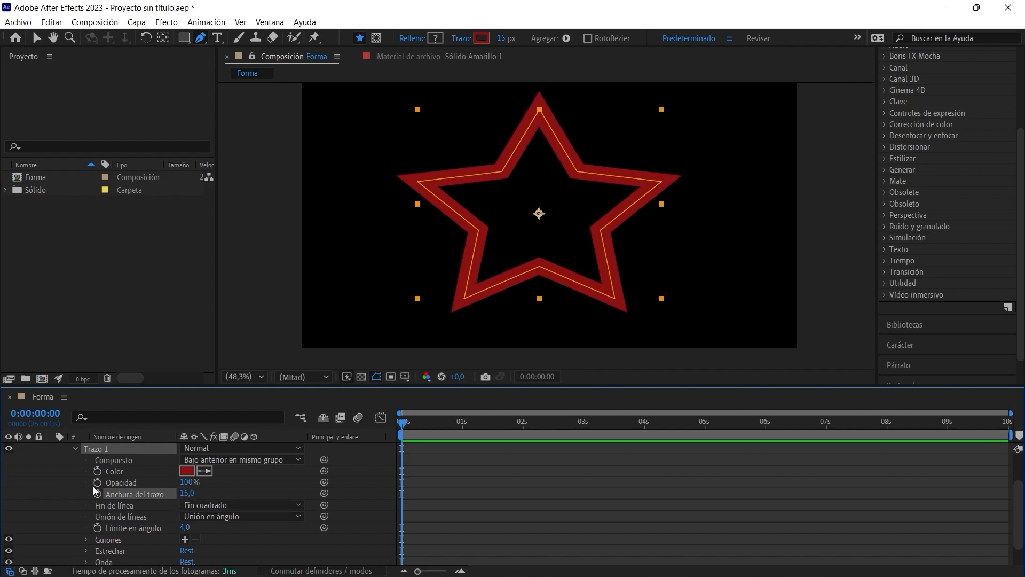
- Add a Trazo de degradado to Capa de formas 2 and set its stroke width to 15
{"action": "left_click", "coordinate": [75, 450]}
{"action": "left_click", "coordinate": [301, 471]}
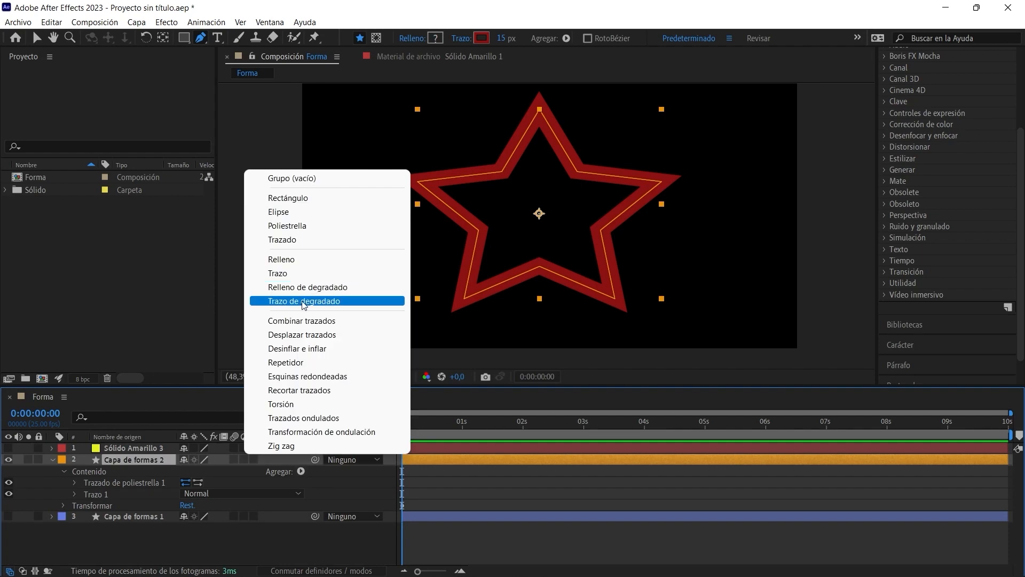
{"action": "left_click", "coordinate": [303, 302]}
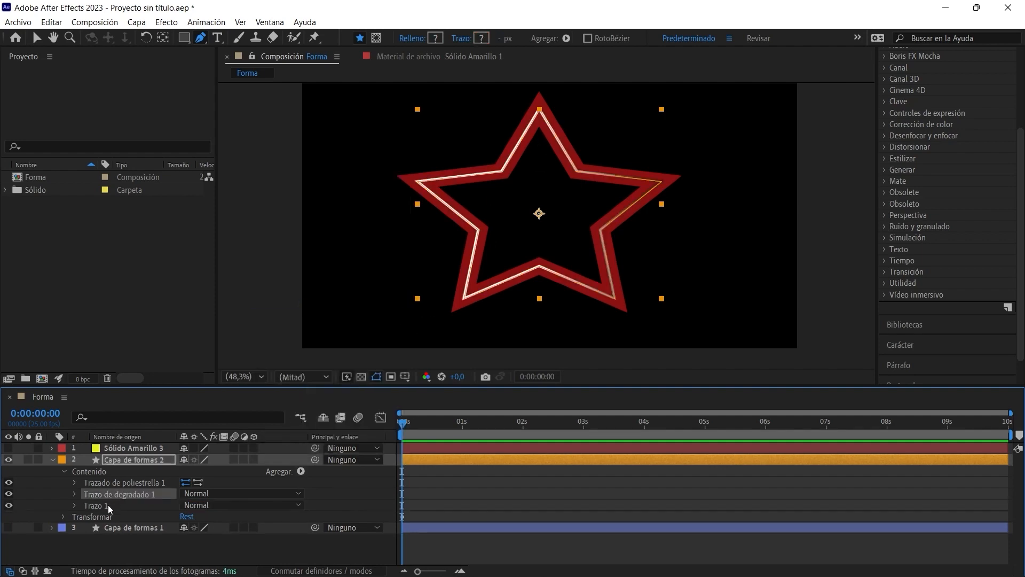
{"action": "left_click", "coordinate": [75, 494]}
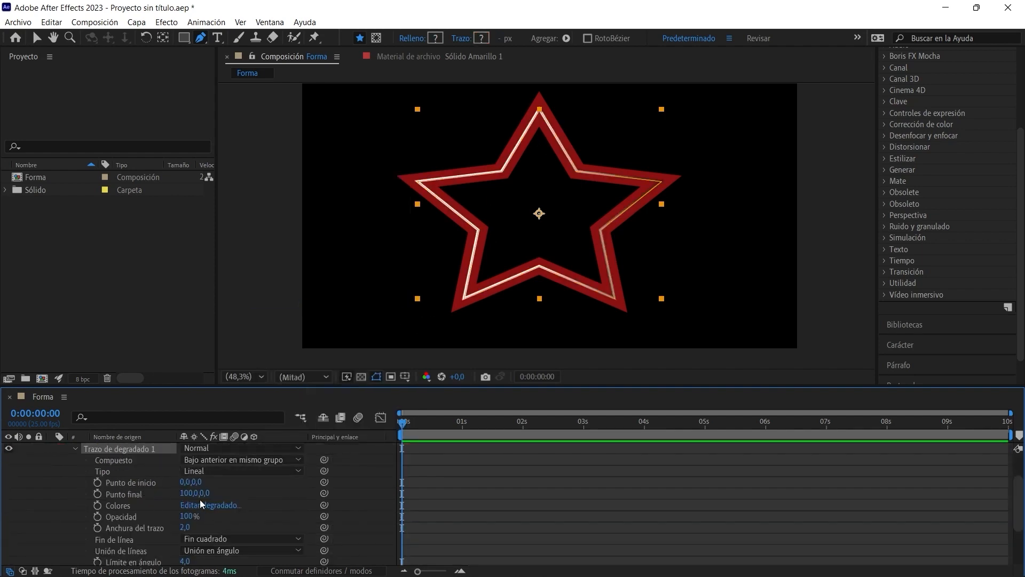
{"action": "left_click_drag", "start_coordinate": [185, 528], "coordinate": [192, 528]}
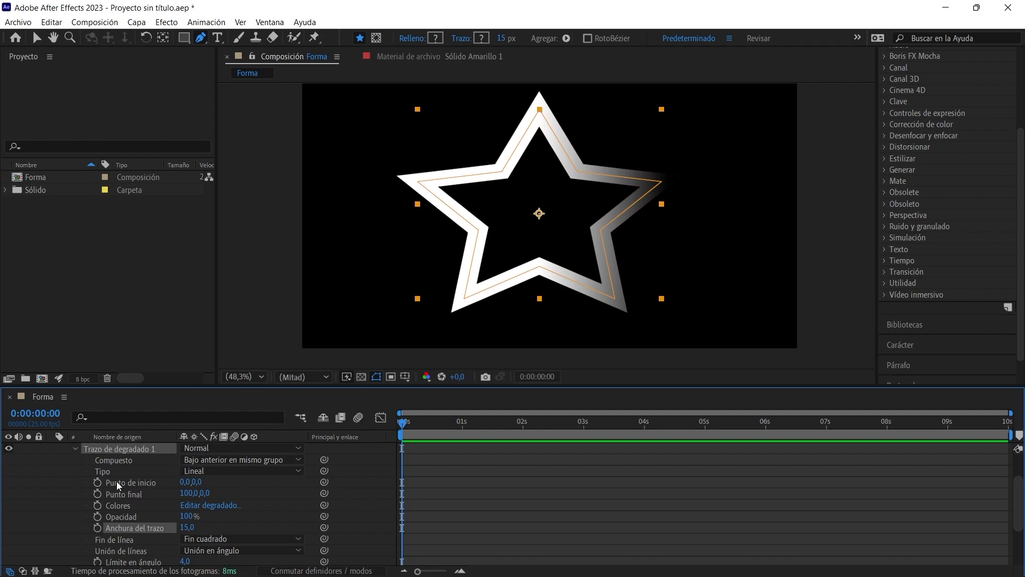
- Keyframe the gradient stroke's Punto de inicio at 0,0,45,0 and its Opacidad at 68% at the start of the composition
{"action": "left_click", "coordinate": [97, 483]}
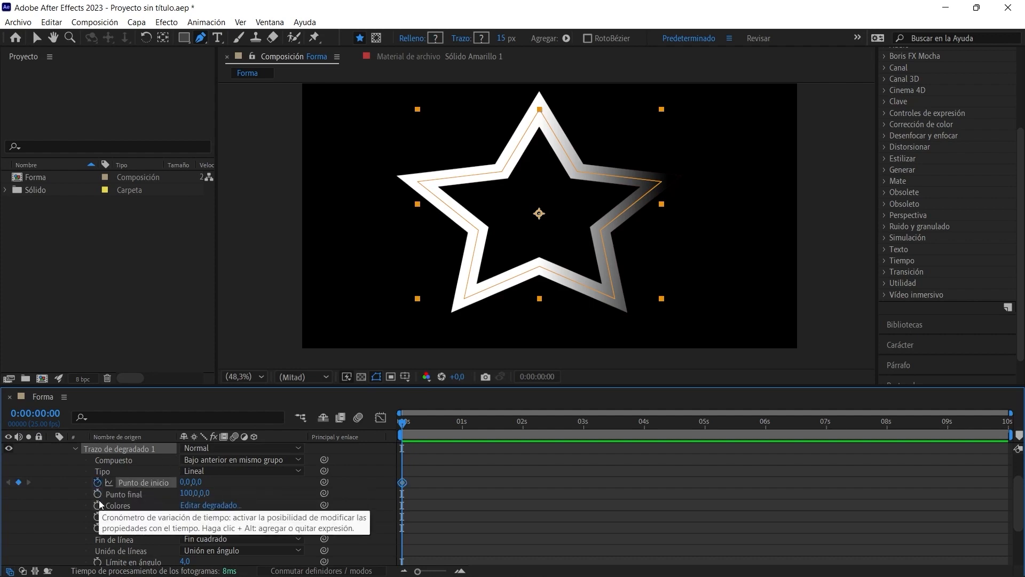
{"action": "mouse_move", "coordinate": [193, 482]}
{"action": "left_mouse_down"}
{"action": "mouse_move", "coordinate": [616, 480]}
{"action": "mouse_move", "coordinate": [152, 487]}
{"action": "mouse_move", "coordinate": [2, 469]}
{"action": "mouse_move", "coordinate": [241, 508]}
{"action": "mouse_move", "coordinate": [450, 506]}
{"action": "mouse_move", "coordinate": [207, 501]}
{"action": "mouse_move", "coordinate": [174, 519]}
{"action": "left_mouse_up"}
{"action": "left_click", "coordinate": [97, 516]}
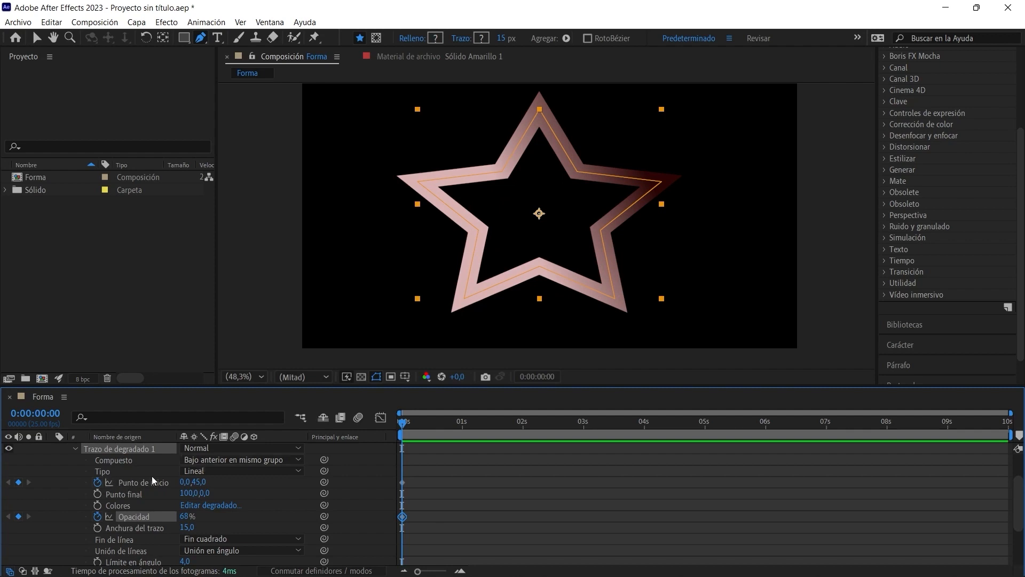
- Add Desplazar trazados to Capa de formas 2 and set its Nivel to -10
{"action": "scroll", "coordinate": [267, 459], "scroll_direction": "up", "scroll_amount": 3}
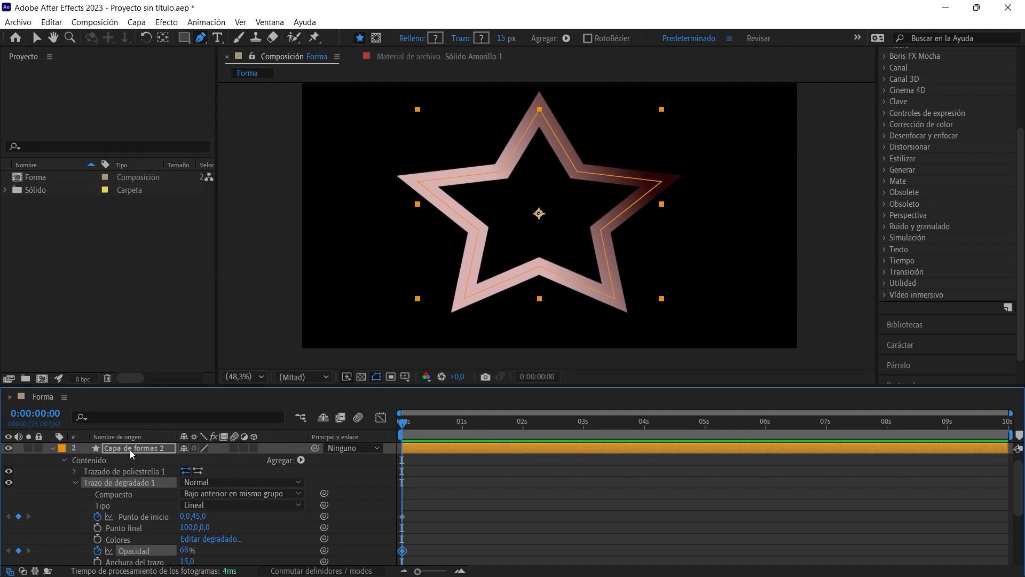
{"action": "left_click", "coordinate": [301, 460]}
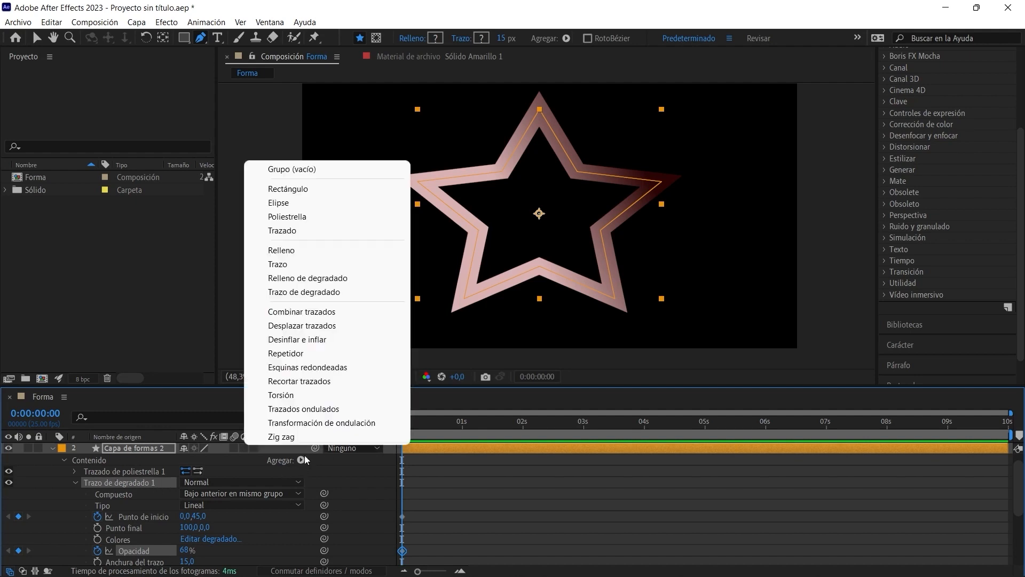
{"action": "left_click", "coordinate": [299, 326]}
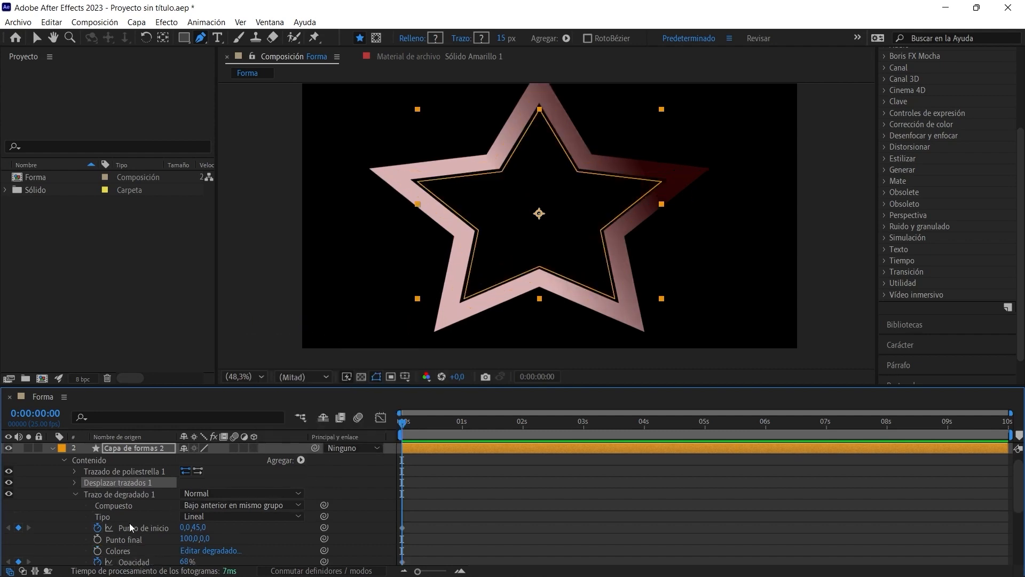
{"action": "left_click", "coordinate": [74, 483]}
{"action": "mouse_move", "coordinate": [189, 492]}
{"action": "left_mouse_down"}
{"action": "mouse_move", "coordinate": [196, 502]}
{"action": "mouse_move", "coordinate": [175, 509]}
{"action": "mouse_move", "coordinate": [272, 517]}
{"action": "mouse_move", "coordinate": [190, 533]}
{"action": "mouse_move", "coordinate": [215, 534]}
{"action": "left_mouse_up"}
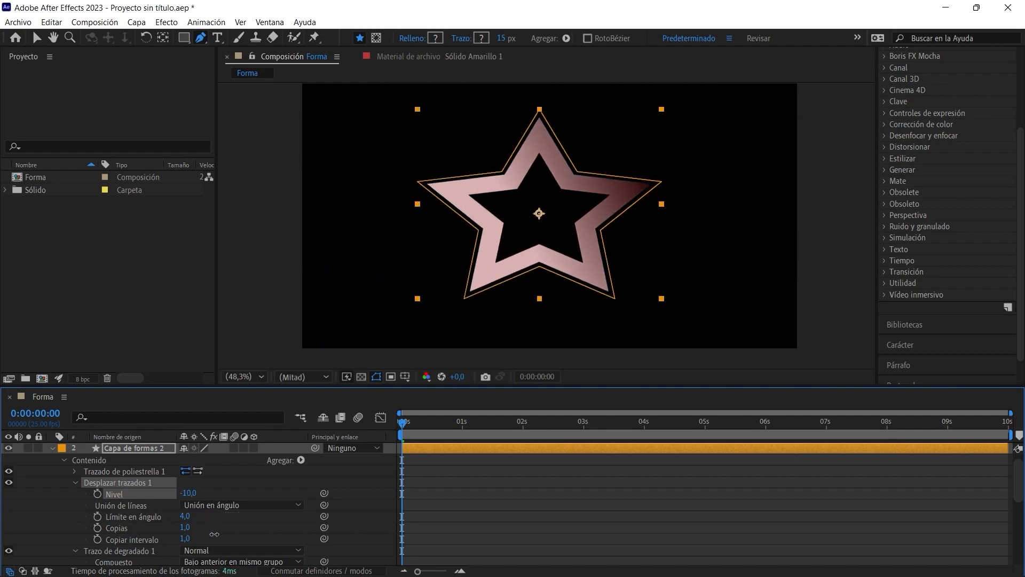
- Animate the Nivel of Desplazar trazados 1 from -40 at 0 s to a much higher value at 3 s, and preview it
{"action": "left_click_drag", "start_coordinate": [189, 493], "coordinate": [175, 495]}
{"action": "left_click", "coordinate": [98, 494]}
{"action": "left_click_drag", "start_coordinate": [404, 425], "coordinate": [585, 451]}
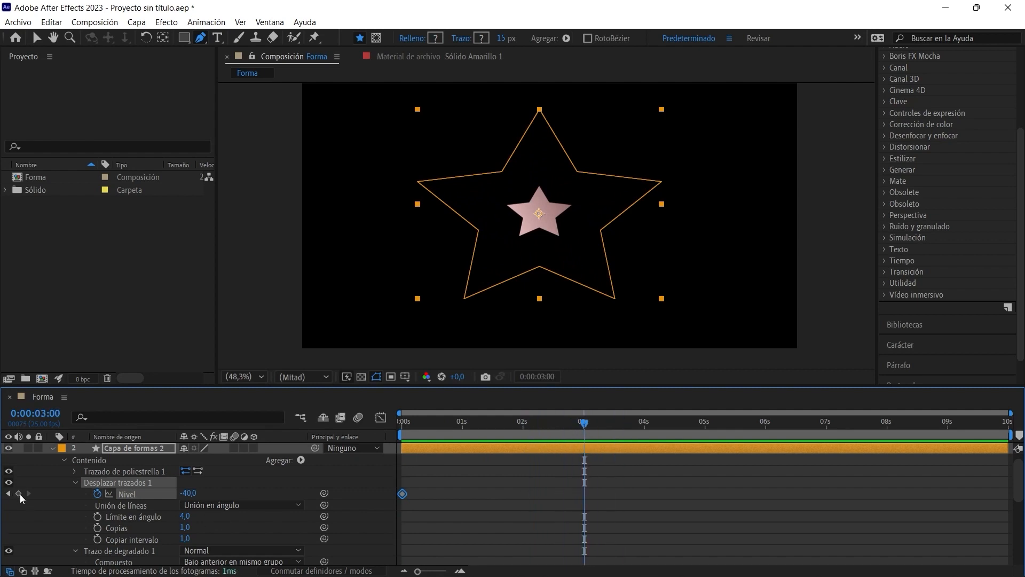
{"action": "left_click_drag", "start_coordinate": [188, 493], "coordinate": [315, 490]}
{"action": "left_click_drag", "start_coordinate": [584, 423], "coordinate": [394, 445]}
{"action": "key", "text": "space"}
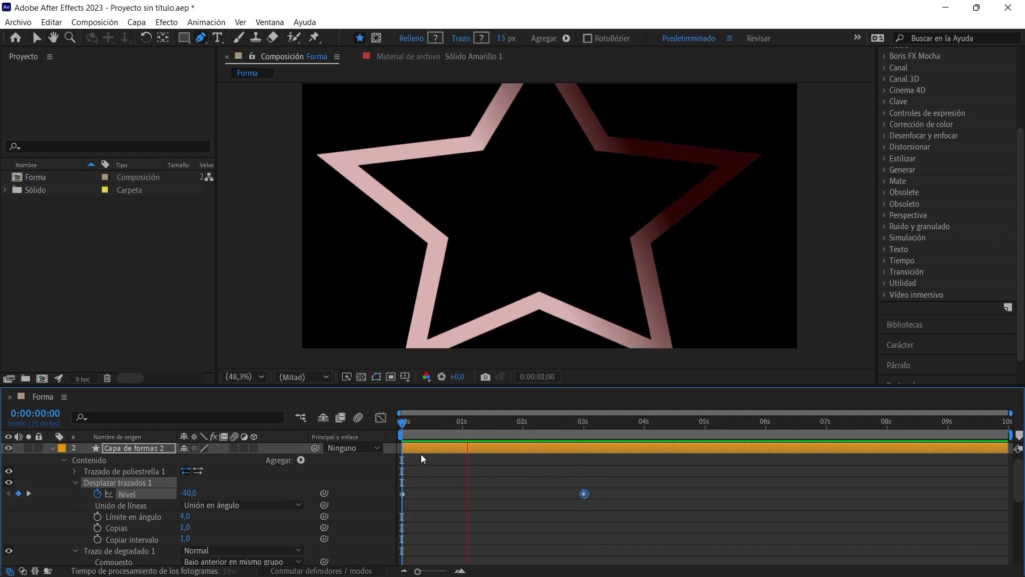
{"action": "key", "text": "space"}
- Try a Repetidor on Capa de formas 2 from the start of the timeline, then delete it
{"action": "left_click_drag", "start_coordinate": [555, 431], "coordinate": [403, 440]}
{"action": "left_click", "coordinate": [301, 460]}
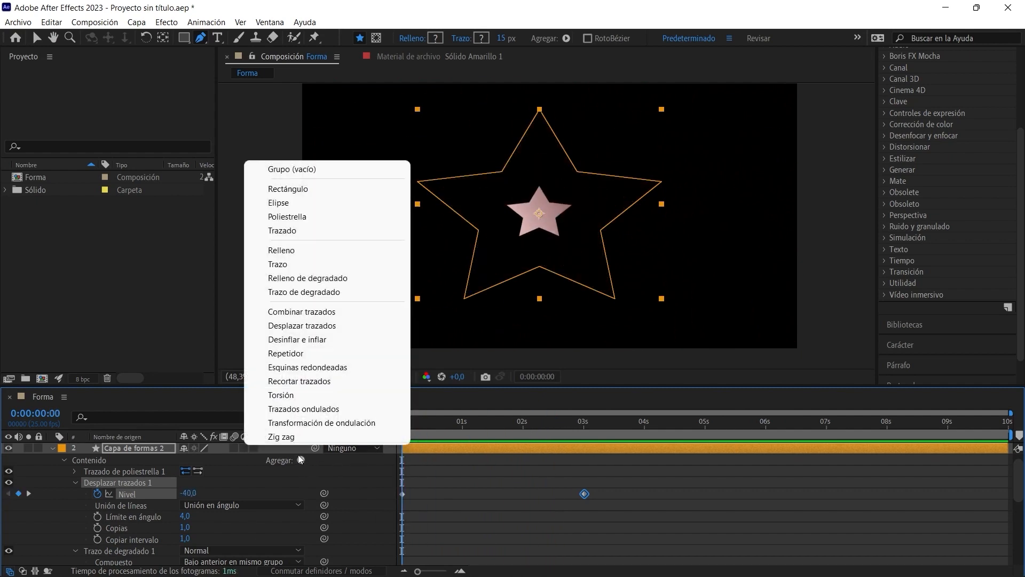
{"action": "left_click", "coordinate": [292, 355]}
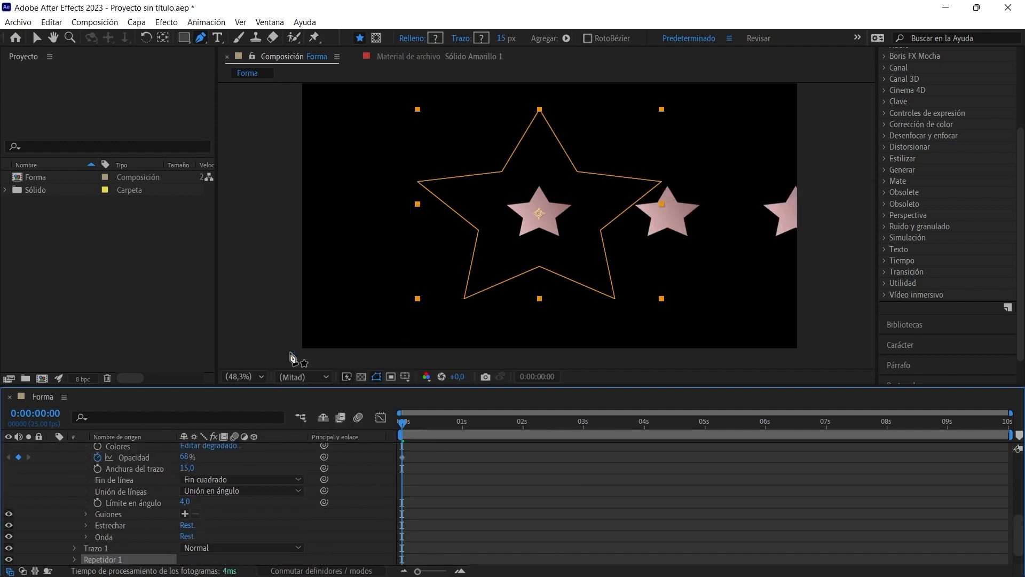
{"action": "left_click", "coordinate": [410, 425]}
{"action": "left_click_drag", "start_coordinate": [410, 425], "coordinate": [92, 563]}
{"action": "key", "text": "Delete"}
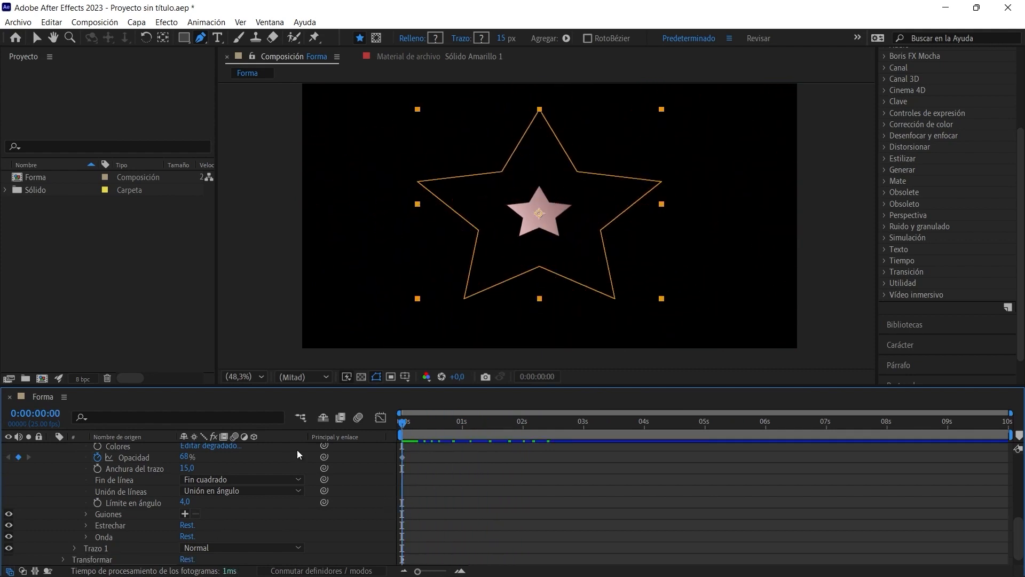
- Try Desinflar e inflar on the star at frame 17 with different Nivel values, and delete it again
{"action": "scroll", "coordinate": [306, 475], "scroll_direction": "up", "scroll_amount": 6}
{"action": "left_click", "coordinate": [443, 424]}
{"action": "left_click", "coordinate": [301, 472]}
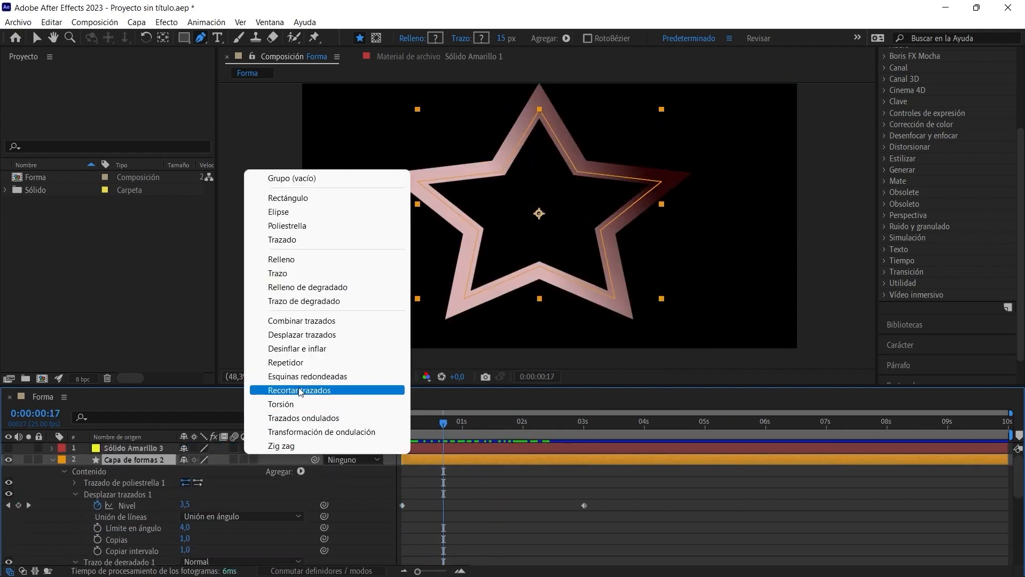
{"action": "left_click", "coordinate": [300, 350]}
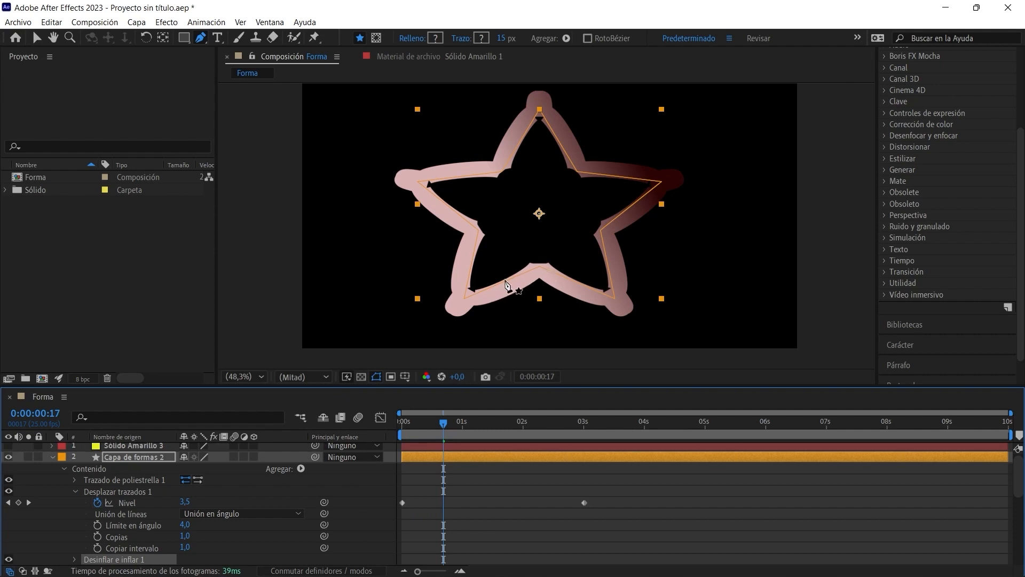
{"action": "left_click", "coordinate": [76, 559]}
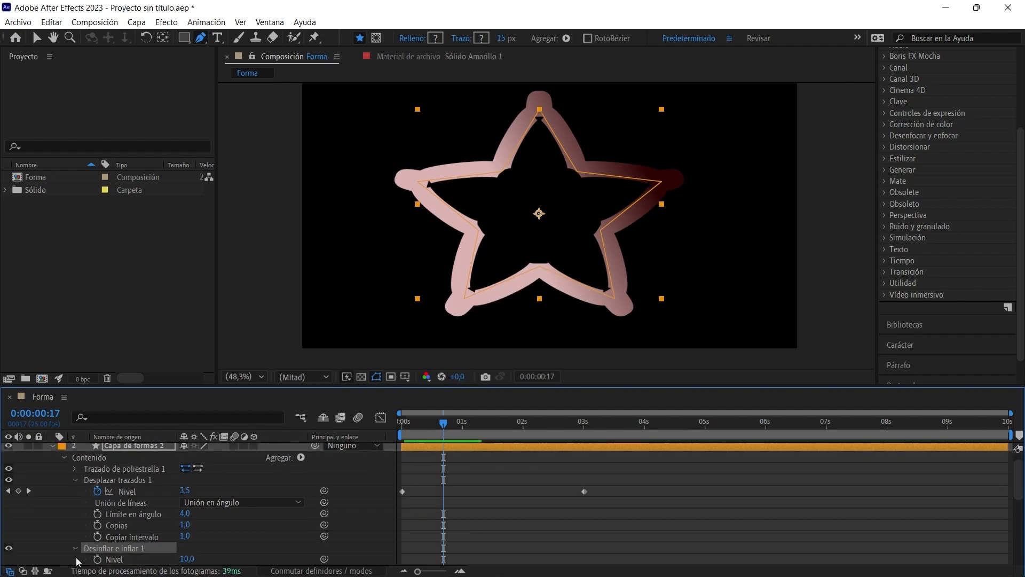
{"action": "scroll", "coordinate": [250, 515], "scroll_direction": "down", "scroll_amount": 3}
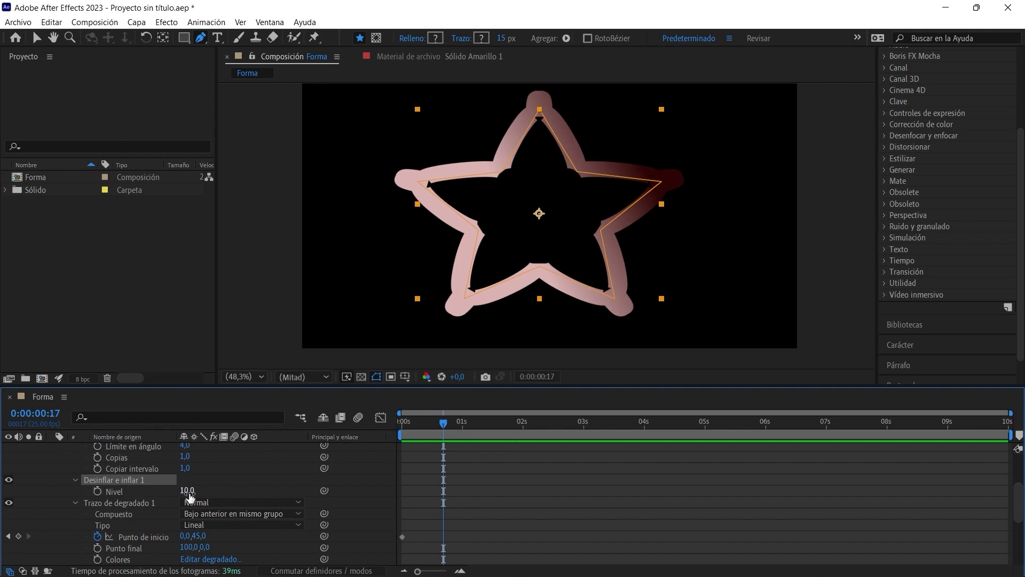
{"action": "left_click_drag", "start_coordinate": [189, 494], "coordinate": [296, 517]}
{"action": "scroll", "coordinate": [296, 516], "scroll_direction": "up", "scroll_amount": 1}
{"action": "scroll", "coordinate": [296, 517], "scroll_direction": "up", "scroll_amount": 1}
{"action": "key", "text": "Delete"}
- Add a Zig zag operation to Capa de formas 2 and set its Tamaño to 0
{"action": "left_click", "coordinate": [297, 457]}
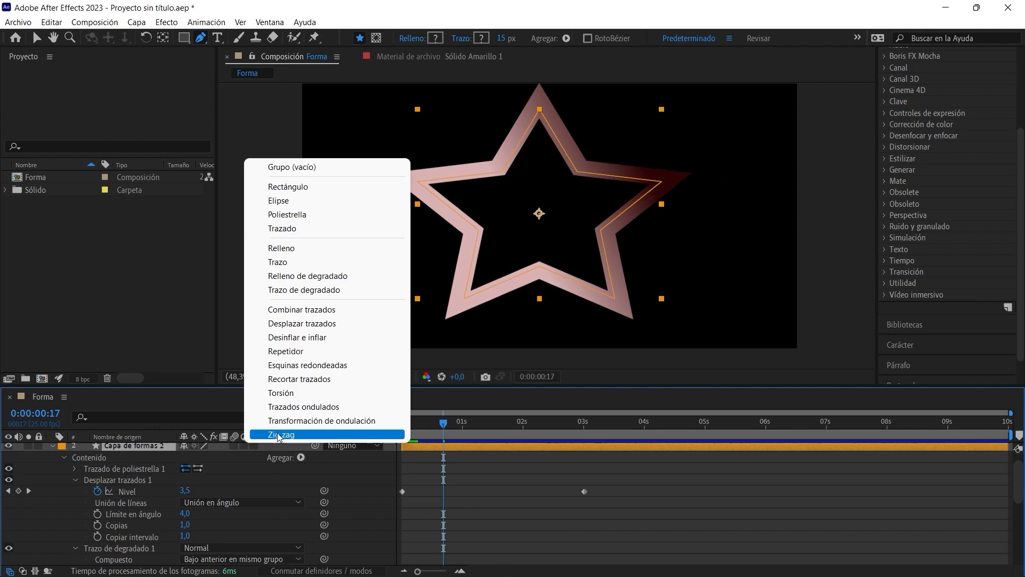
{"action": "left_click", "coordinate": [279, 435]}
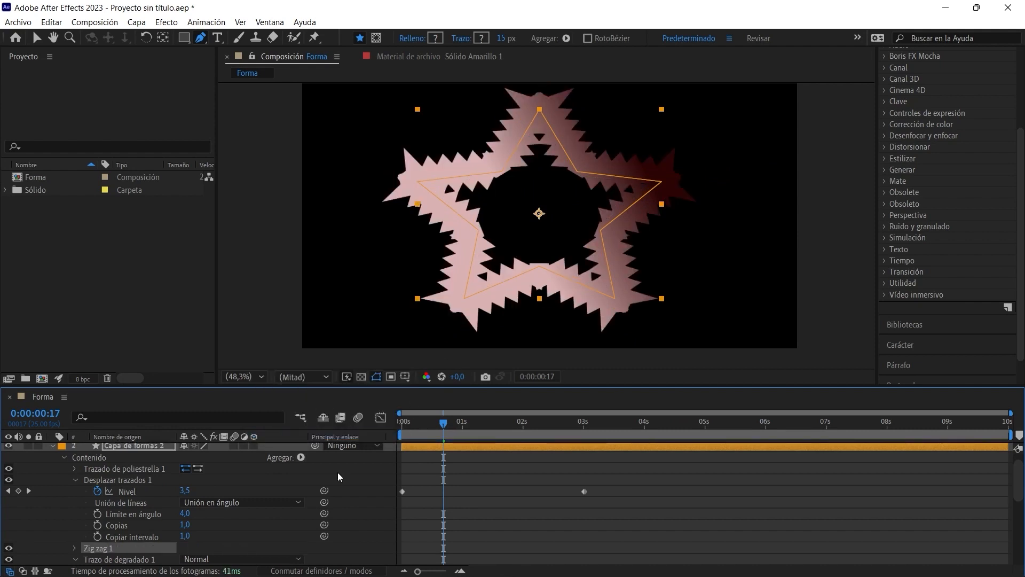
{"action": "left_click", "coordinate": [74, 548]}
{"action": "scroll", "coordinate": [159, 517], "scroll_direction": "down", "scroll_amount": 4}
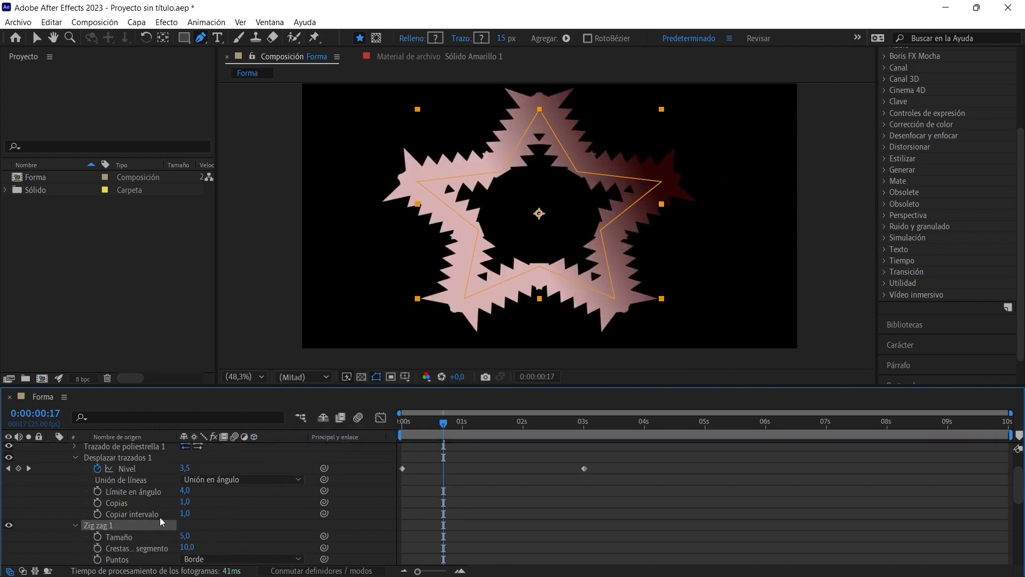
{"action": "mouse_move", "coordinate": [187, 469]}
{"action": "left_mouse_down"}
{"action": "mouse_move", "coordinate": [226, 466]}
{"action": "mouse_move", "coordinate": [162, 470]}
{"action": "left_mouse_up"}
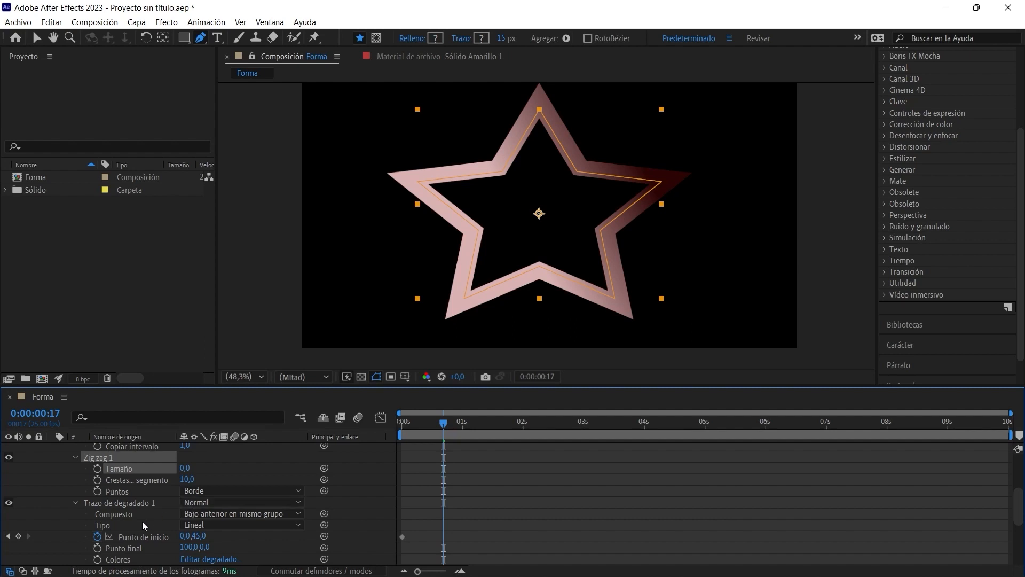
- Remove the keyframing from the gradient stroke's Punto de inicio and set it to 0,0,33,0
{"action": "left_click", "coordinate": [97, 537]}
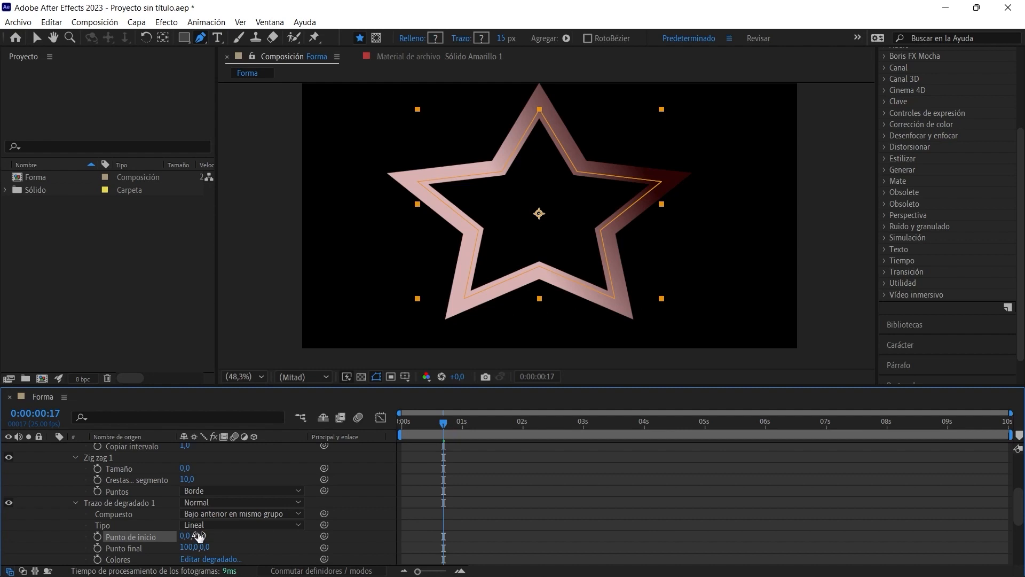
{"action": "left_click_drag", "start_coordinate": [197, 535], "coordinate": [191, 536]}
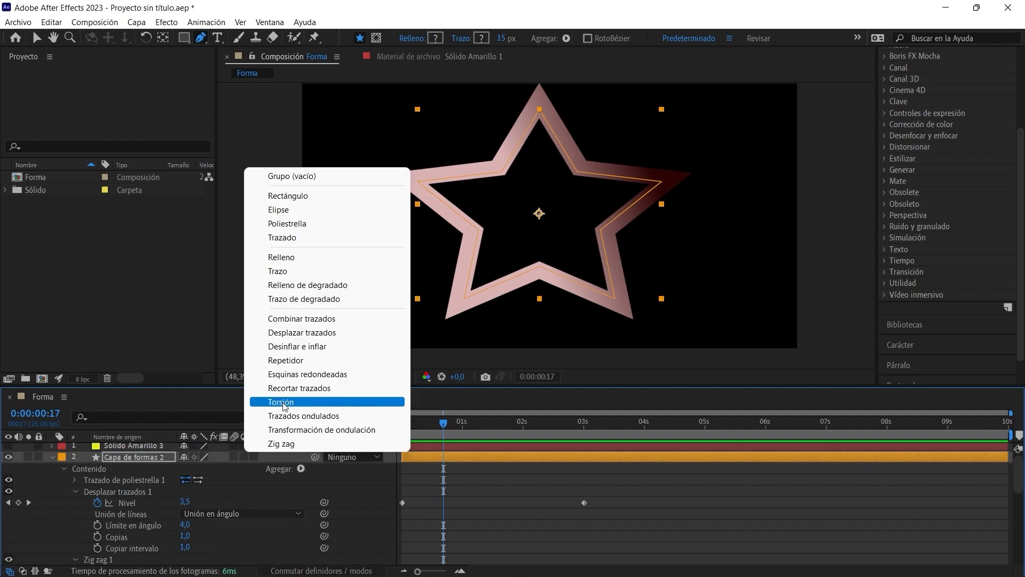
- Add a Torsión operation to Capa de formas 2 and set its Ángulo to 588
{"action": "left_click", "coordinate": [281, 402]}
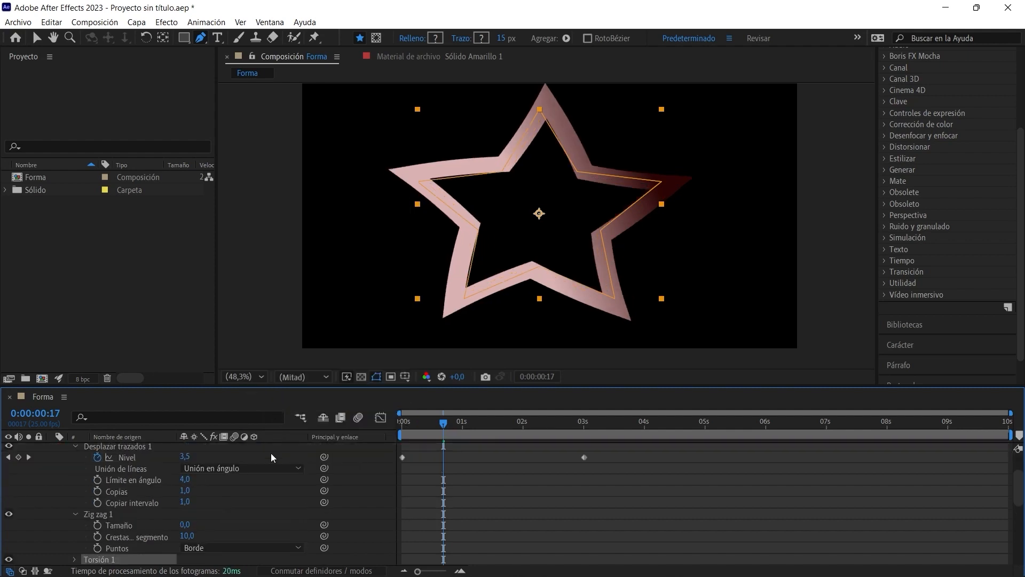
{"action": "scroll", "coordinate": [147, 517], "scroll_direction": "down", "scroll_amount": 3}
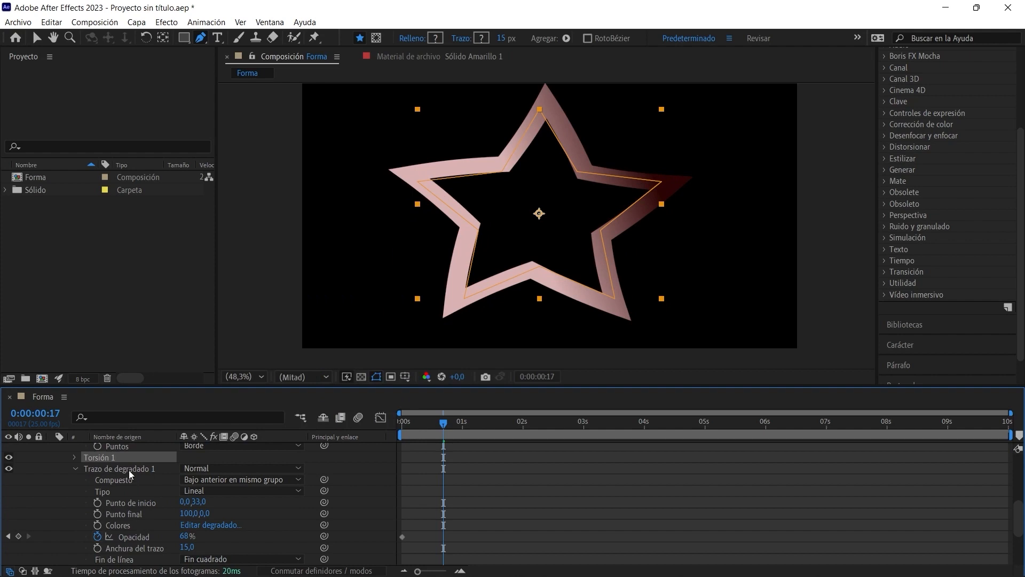
{"action": "left_click", "coordinate": [74, 457]}
{"action": "left_click_drag", "start_coordinate": [189, 468], "coordinate": [593, 489]}
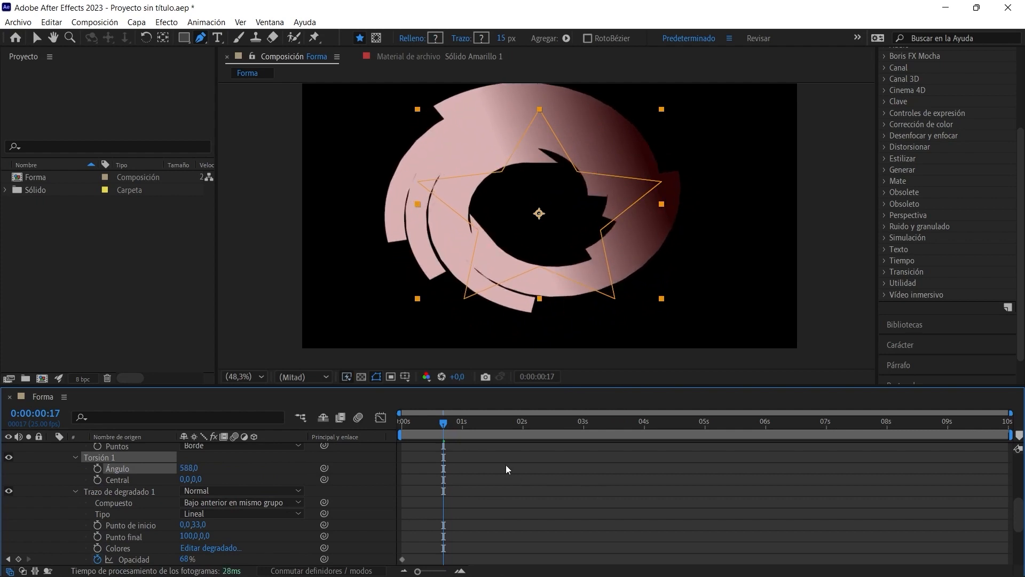
- Animate the Ángulo of Torsión 1 from 588 to a higher value within the first second, and start keyframing Central
{"action": "key", "text": "space"}
{"action": "left_click", "coordinate": [98, 468]}
{"action": "left_click_drag", "start_coordinate": [415, 426], "coordinate": [439, 447]}
{"action": "left_click_drag", "start_coordinate": [189, 468], "coordinate": [525, 480]}
{"action": "left_click", "coordinate": [97, 480]}
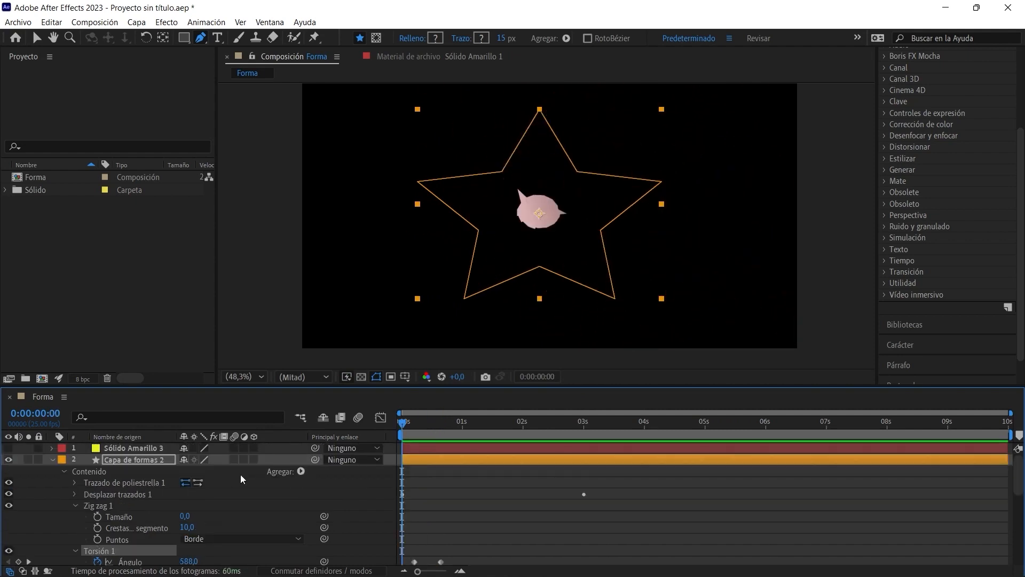
- Collapse the contents of Capa de formas 2 and select the layer
{"action": "left_click", "coordinate": [301, 472]}
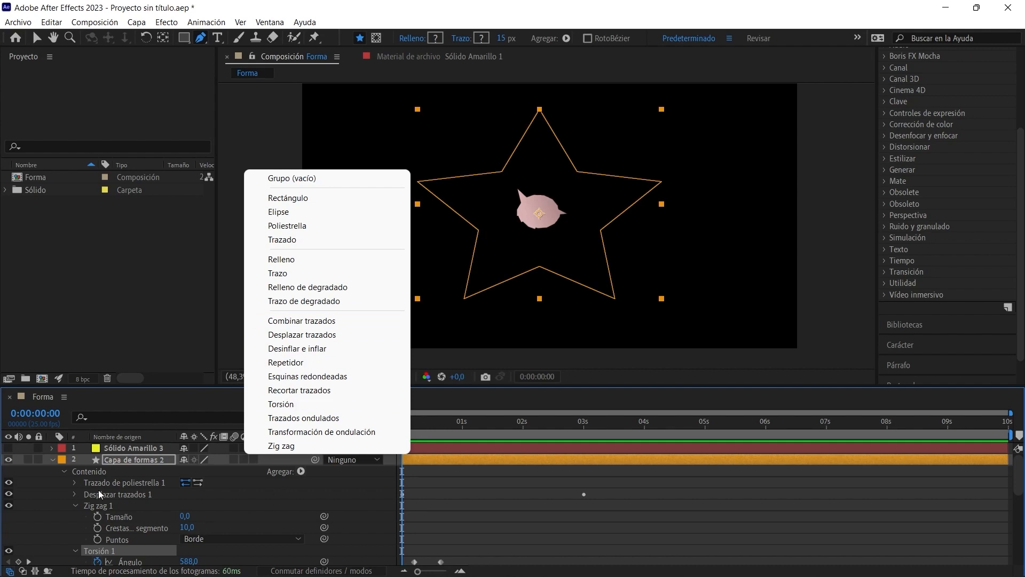
{"action": "left_click", "coordinate": [77, 472]}
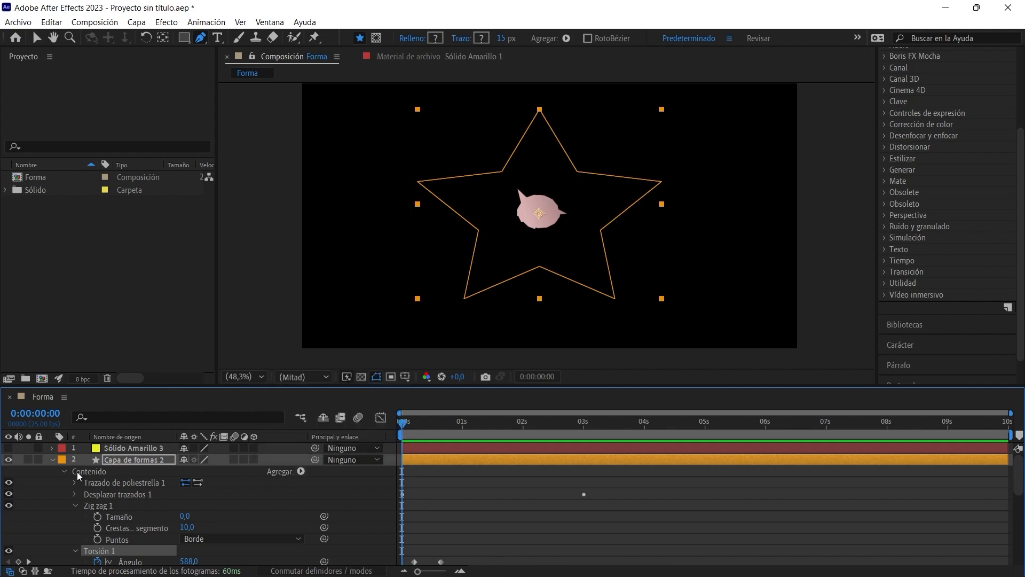
{"action": "left_click", "coordinate": [64, 471]}
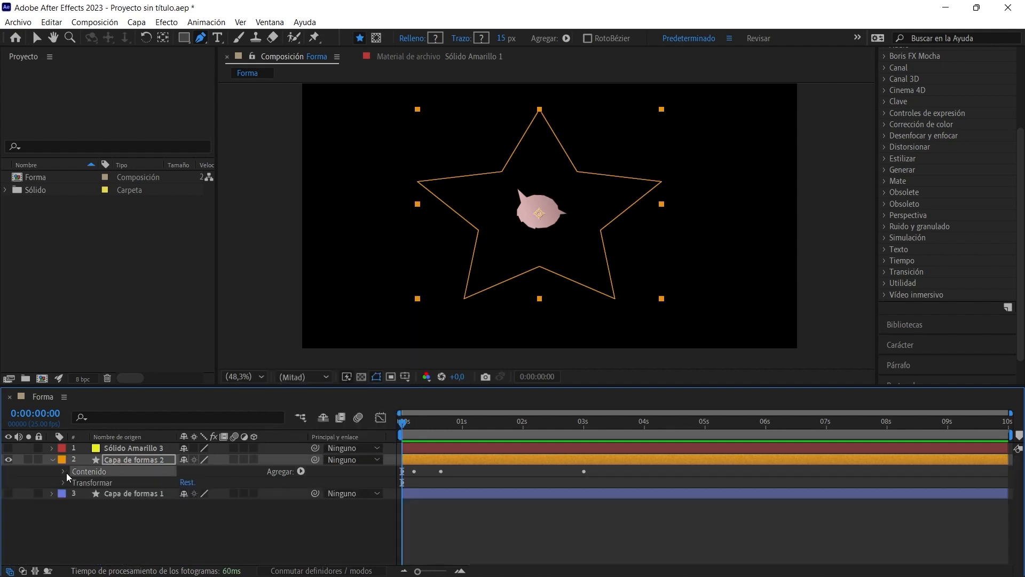
{"action": "left_click", "coordinate": [121, 461]}
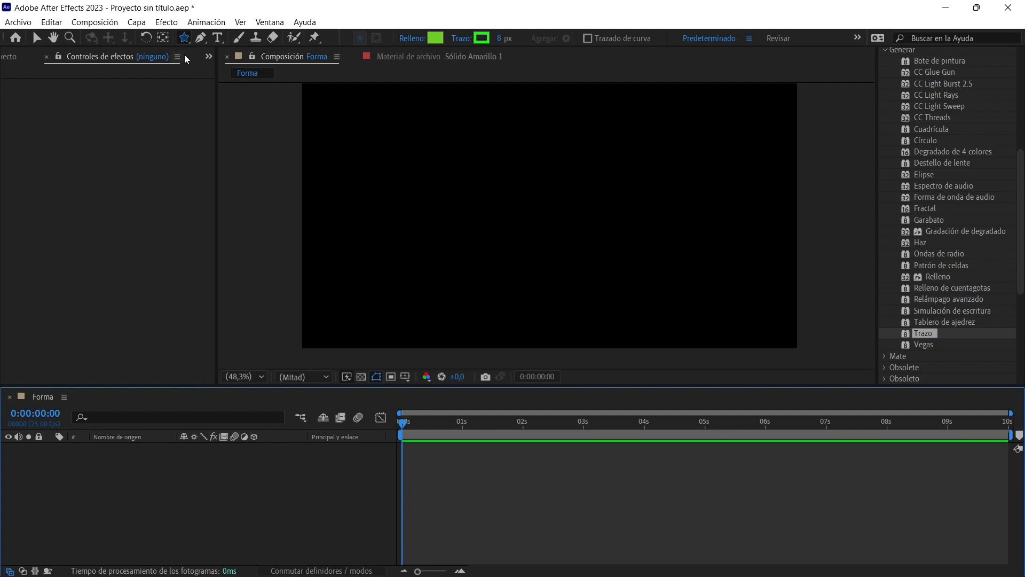
- Draw two overlapping stars in one new shape layer, a smaller one and a larger one beside it, with green fill and stroke
{"action": "left_click_drag", "start_coordinate": [477, 199], "coordinate": [464, 117]}
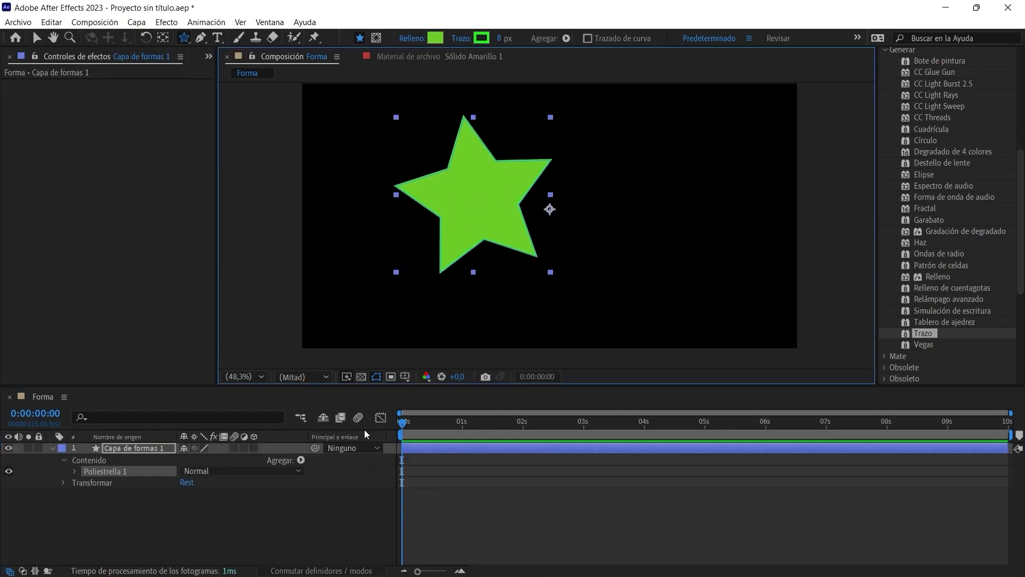
{"action": "left_click", "coordinate": [302, 460]}
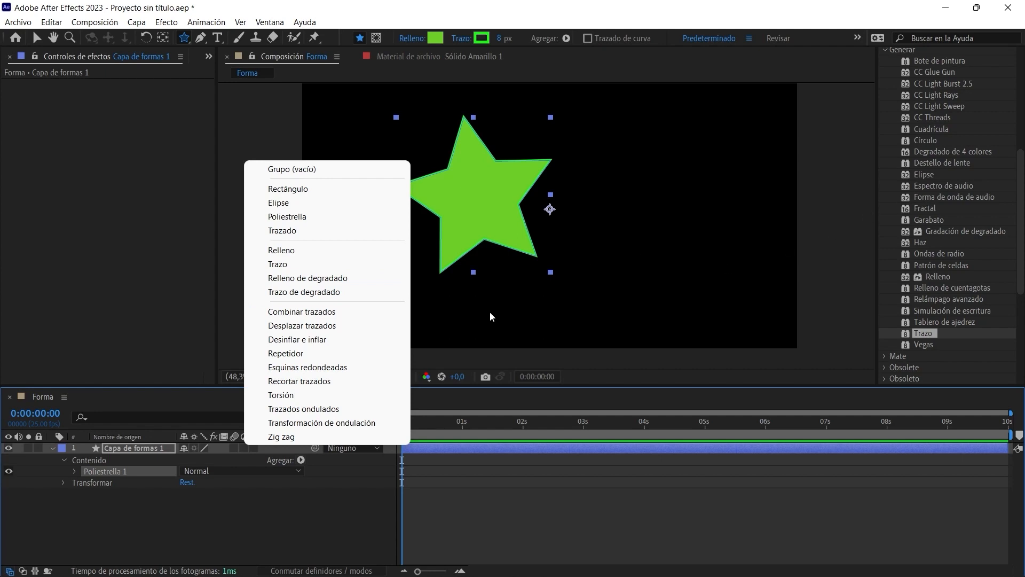
{"action": "left_click", "coordinate": [505, 309]}
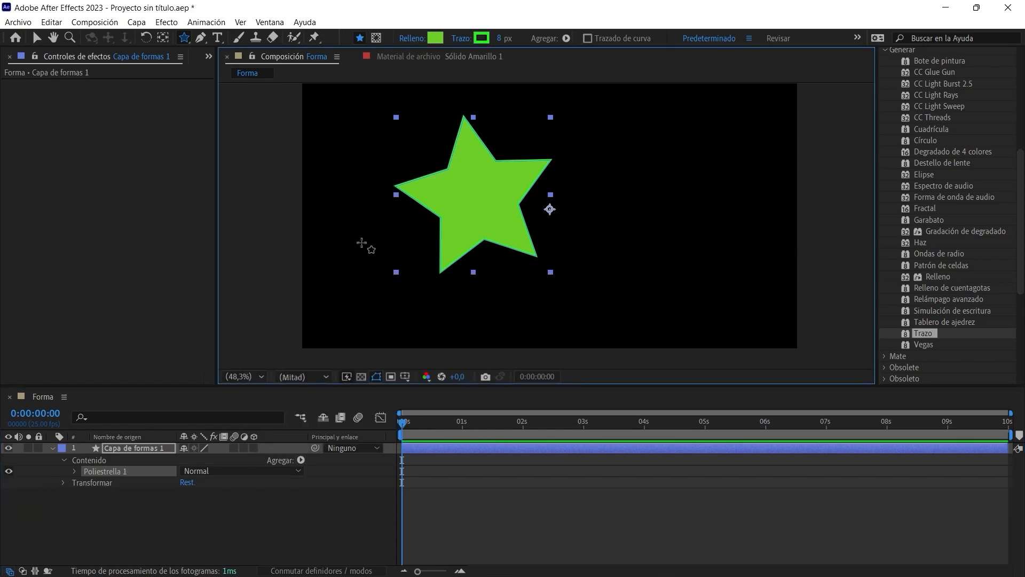
{"action": "left_click_drag", "start_coordinate": [601, 211], "coordinate": [636, 308]}
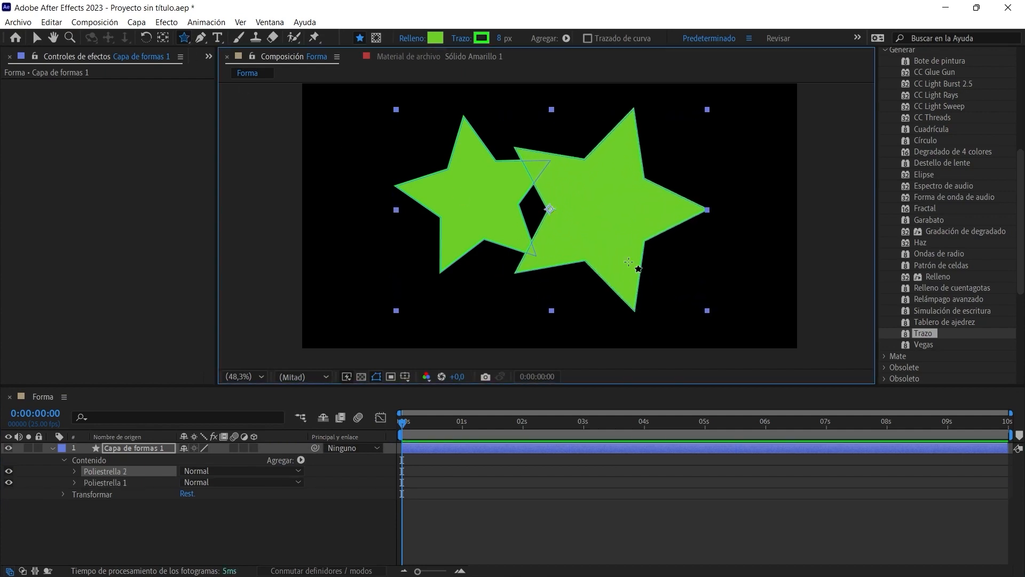
- Change the fill colour of the larger star, Poliestrella 2, to turquoise
{"action": "left_click", "coordinate": [436, 38]}
{"action": "left_click_drag", "start_coordinate": [535, 308], "coordinate": [533, 300]}
{"action": "left_click", "coordinate": [498, 238]}
{"action": "left_click", "coordinate": [642, 213]}
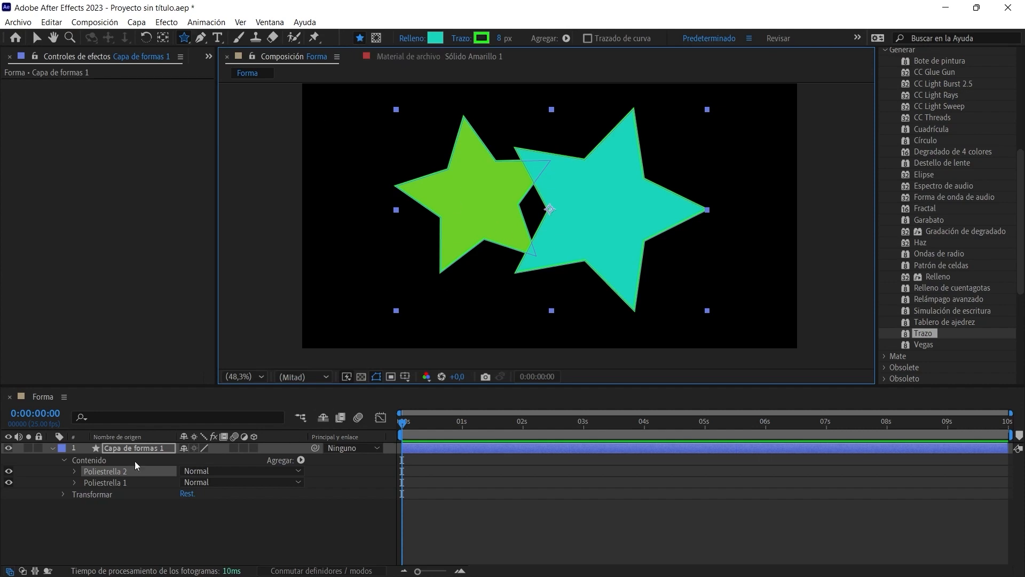
- Draw three star-shaped masks on Capa de formas 1 and suspend the preview refresh
{"action": "left_click", "coordinate": [377, 38]}
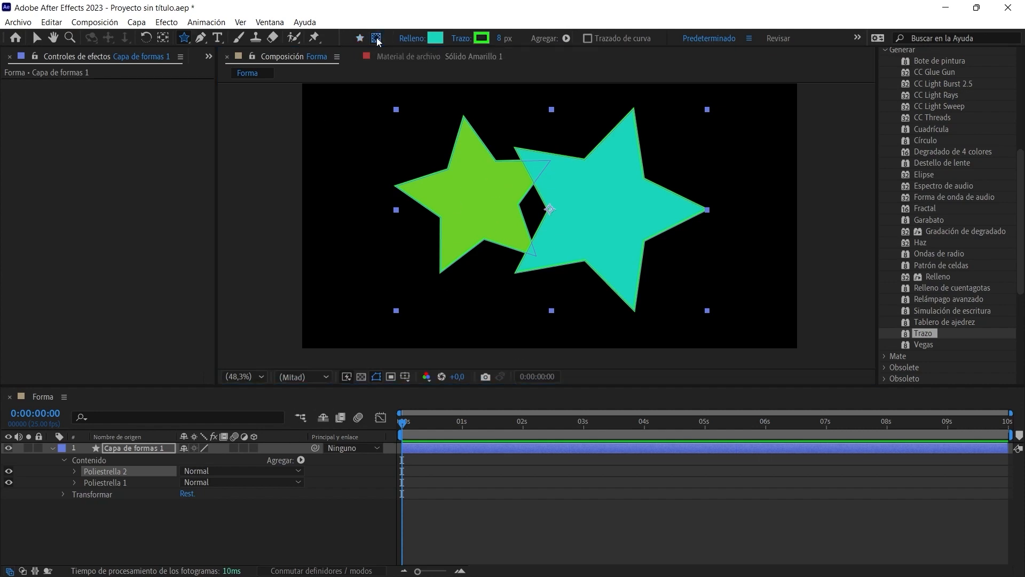
{"action": "left_click_drag", "start_coordinate": [335, 121], "coordinate": [341, 155]}
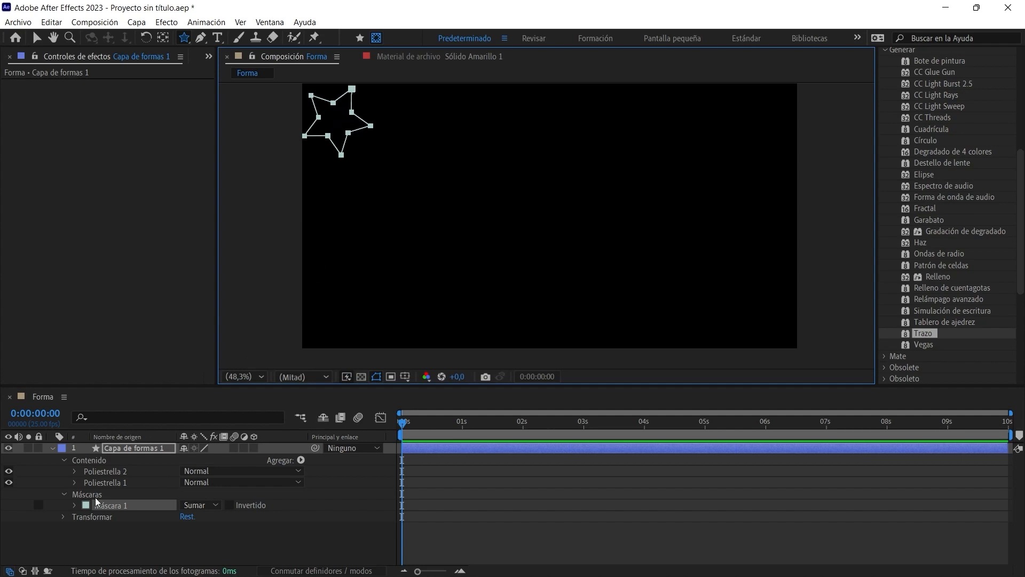
{"action": "left_click_drag", "start_coordinate": [454, 166], "coordinate": [477, 216]}
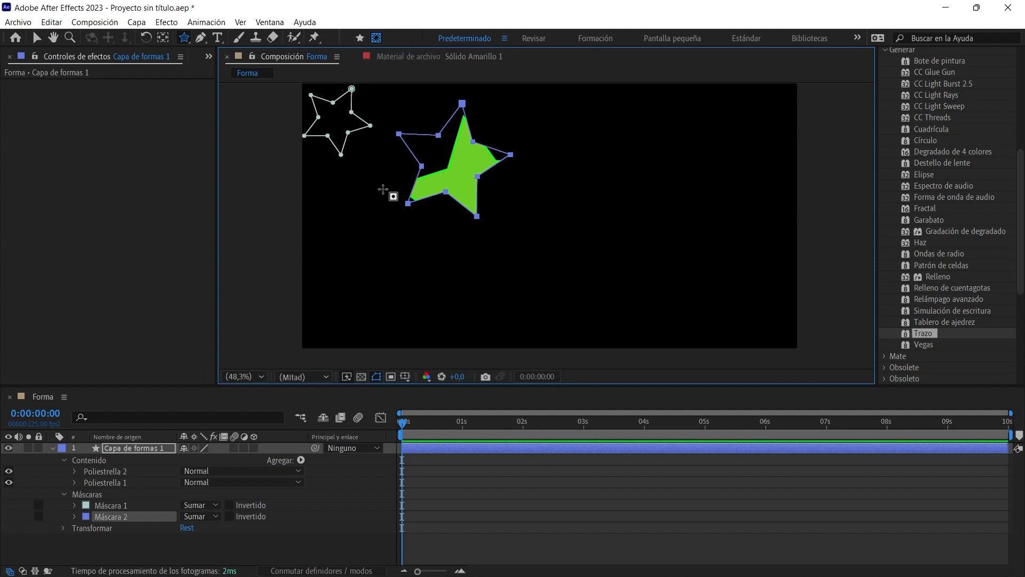
{"action": "left_click_drag", "start_coordinate": [389, 269], "coordinate": [465, 275]}
{"action": "key", "text": "Caps_Lock"}
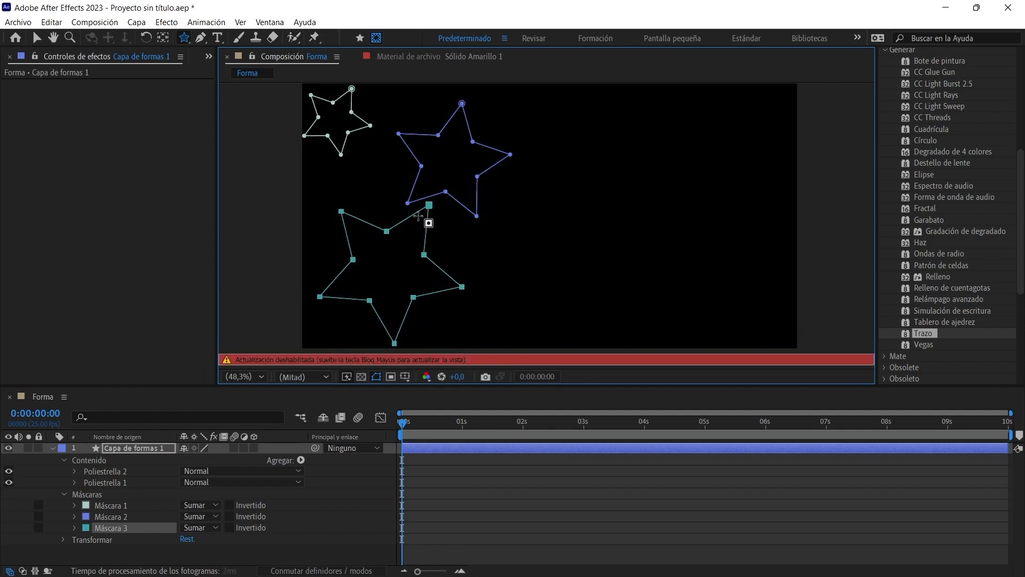
- Draw a third star shape in Capa de formas 1 over the existing ones and re-enable the preview refresh
{"action": "left_click", "coordinate": [359, 37]}
{"action": "left_click_drag", "start_coordinate": [549, 209], "coordinate": [645, 215]}
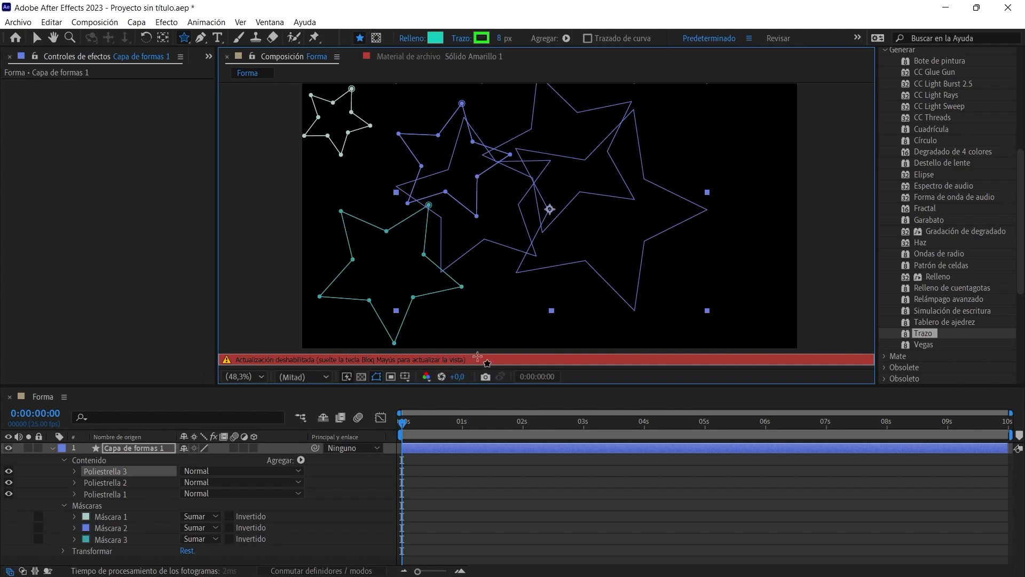
{"action": "key", "text": "Caps_Lock"}
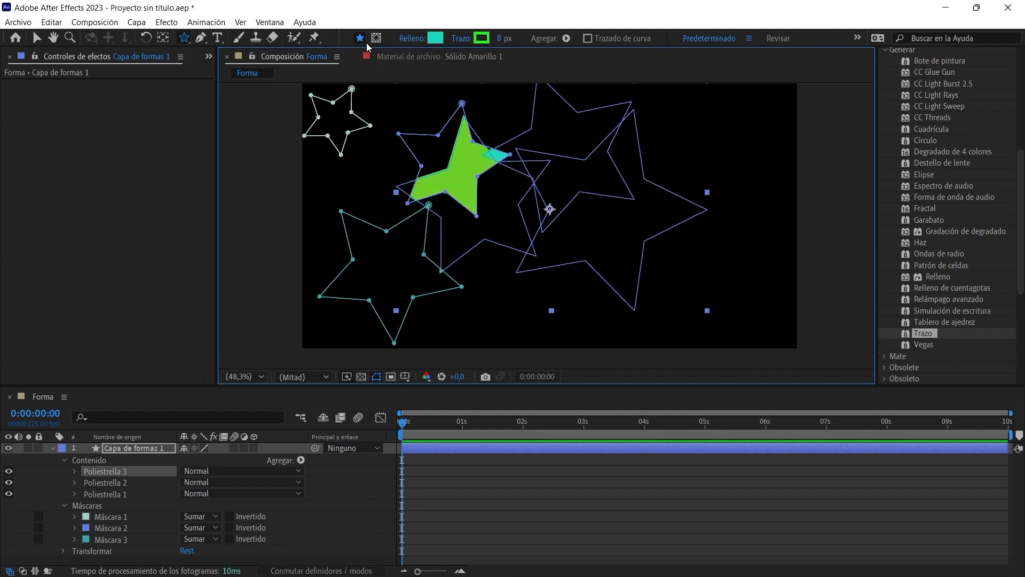
- Undo the third star shape and the three star masks on Capa de formas 1
{"action": "key", "text": "ctrl+z"}
{"action": "key", "text": "ctrl+z"}
{"action": "key", "text": "ctrl+z"}
{"action": "key", "text": "ctrl+z"}
{"action": "key", "text": "ctrl+z"}
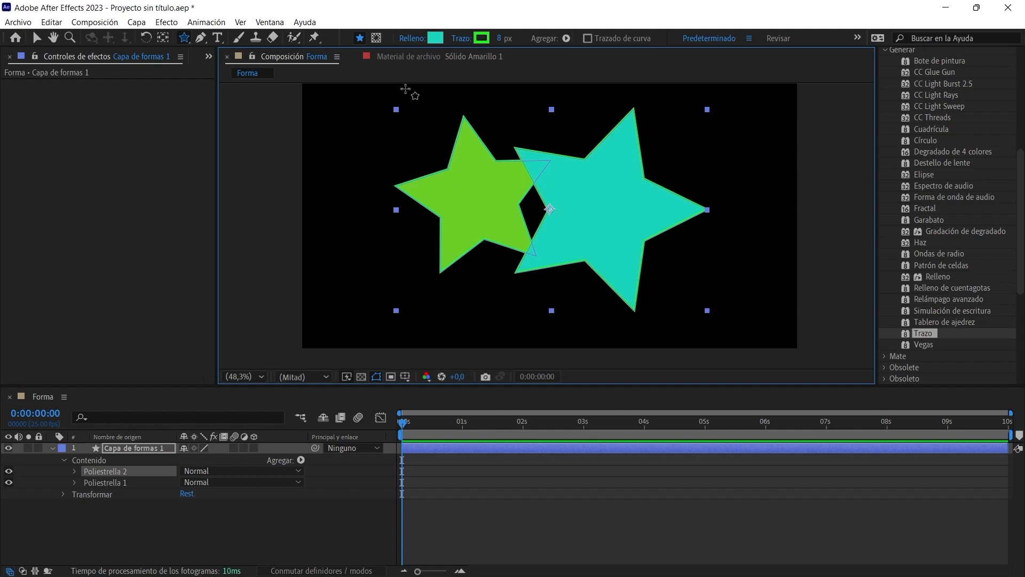
- Place a puppet pin at the centre of the turquoise star and expand the properties of the layer's Posición libre effect
{"action": "left_click", "coordinate": [314, 37]}
{"action": "left_click", "coordinate": [598, 211]}
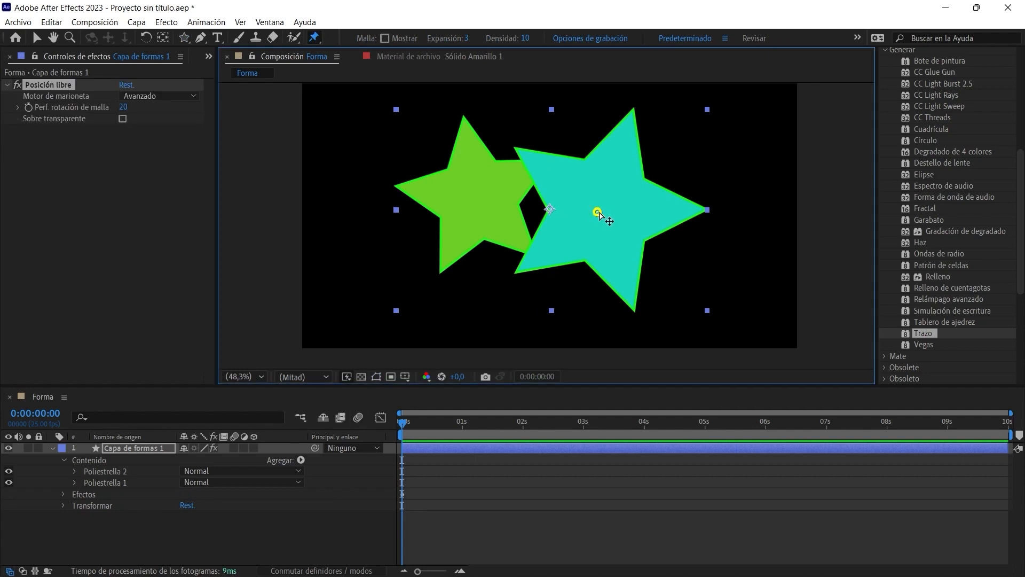
{"action": "left_click", "coordinate": [63, 495]}
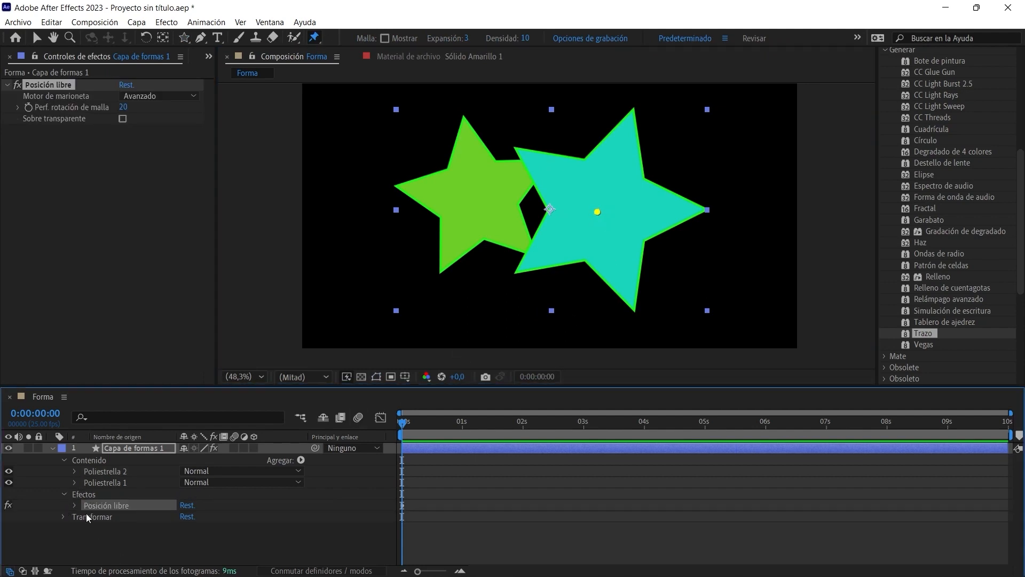
{"action": "left_click", "coordinate": [74, 505]}
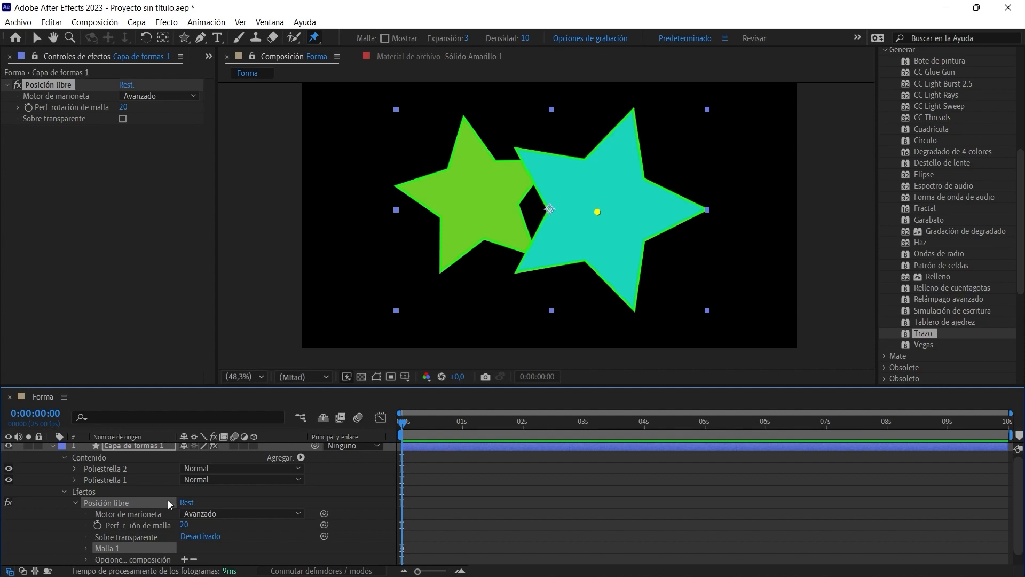
{"action": "scroll", "coordinate": [165, 502], "scroll_direction": "down", "scroll_amount": 1}
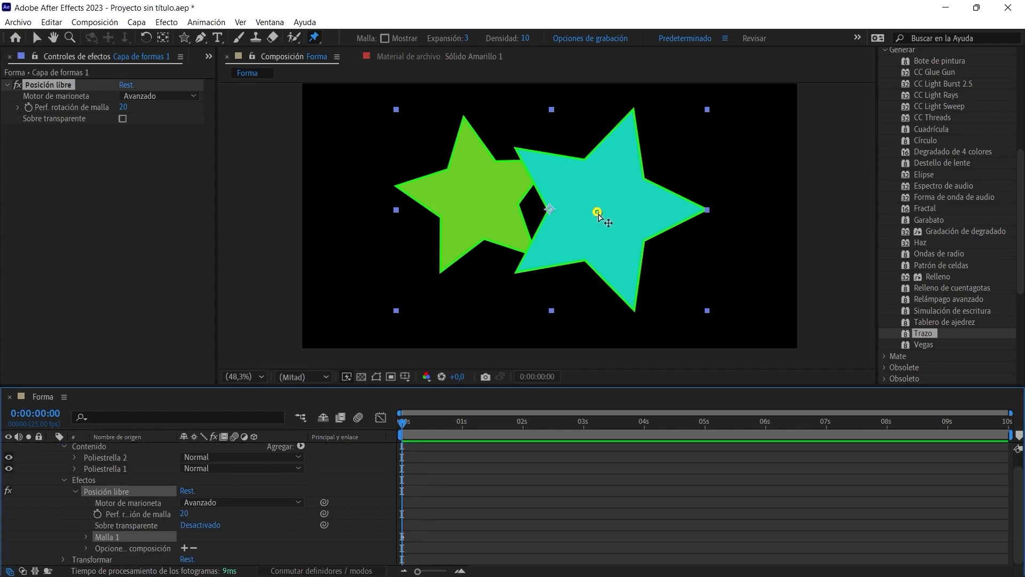
- Keyframe Perf. rotación de malla at 0 and 2 seconds, and deform the turquoise star at 2 seconds by moving the central pin and a second pin
{"action": "left_click", "coordinate": [98, 515]}
{"action": "left_click_drag", "start_coordinate": [402, 425], "coordinate": [523, 425]}
{"action": "left_click", "coordinate": [19, 514]}
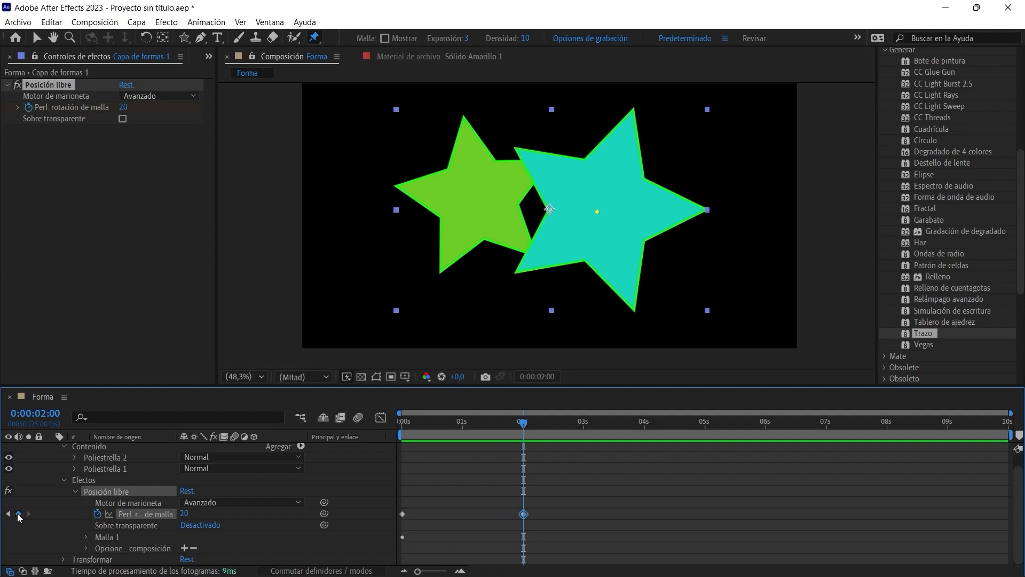
{"action": "left_click_drag", "start_coordinate": [597, 212], "coordinate": [592, 225]}
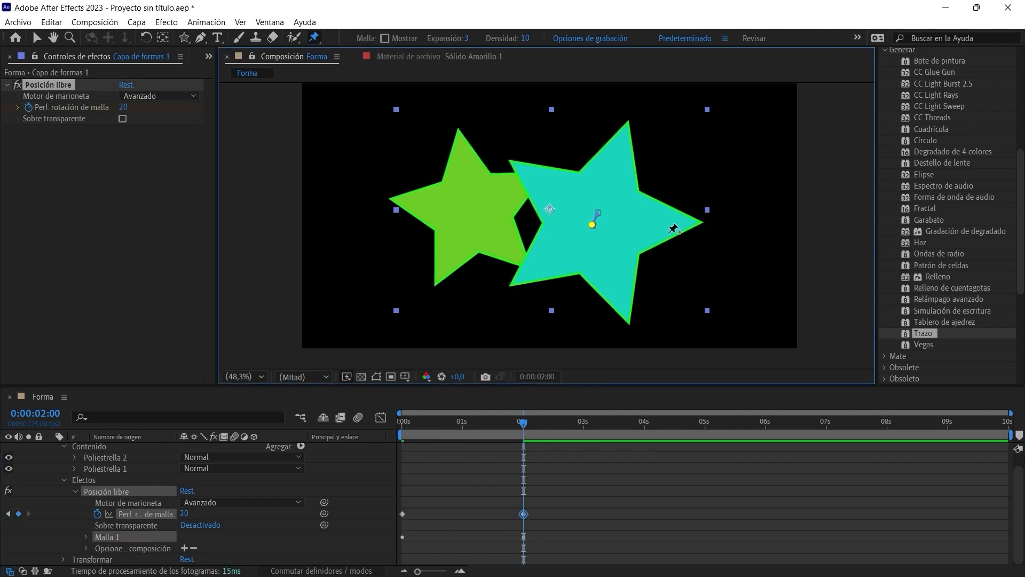
{"action": "left_click_drag", "start_coordinate": [655, 197], "coordinate": [508, 283]}
- Set Perf. rotación de malla to 1 at the first keyframe and preview the deformation within the first second
{"action": "left_click_drag", "start_coordinate": [523, 422], "coordinate": [401, 428]}
{"action": "left_click", "coordinate": [403, 514]}
{"action": "left_click", "coordinate": [183, 513]}
{"action": "type", "text": "1"}
{"action": "key", "text": "Return"}
{"action": "left_click_drag", "start_coordinate": [406, 424], "coordinate": [444, 483]}
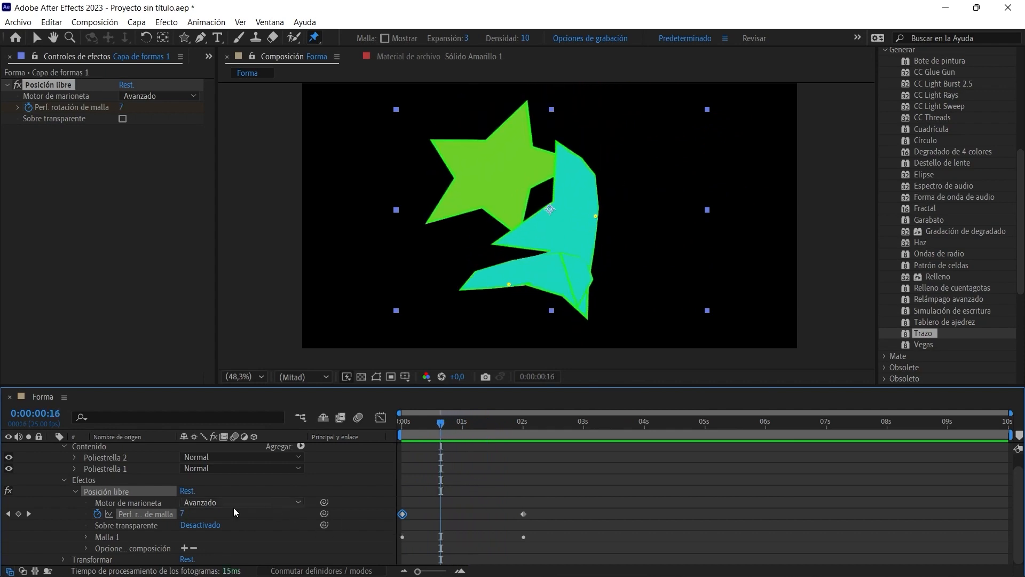
{"action": "left_click_drag", "start_coordinate": [443, 425], "coordinate": [434, 482]}
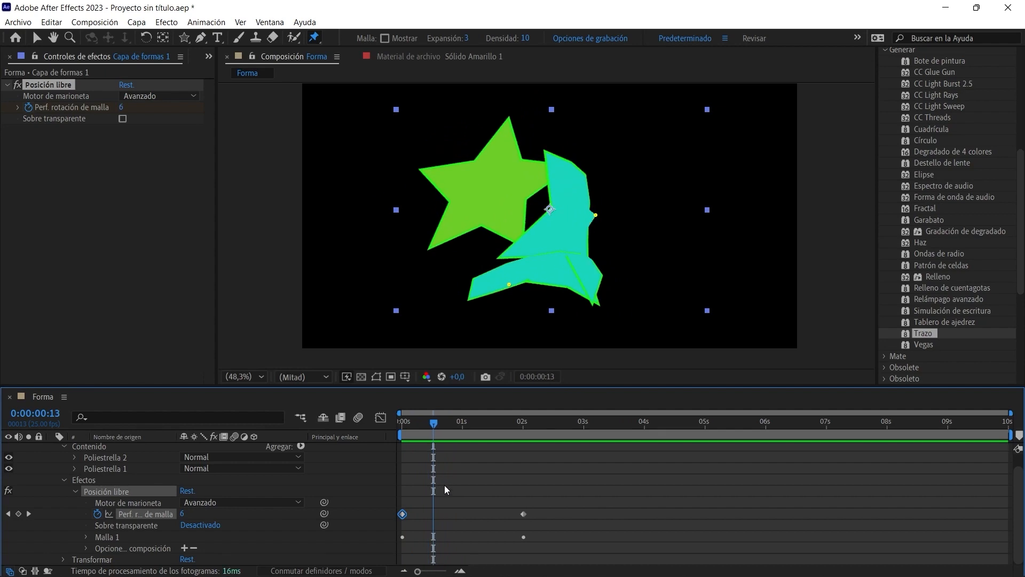